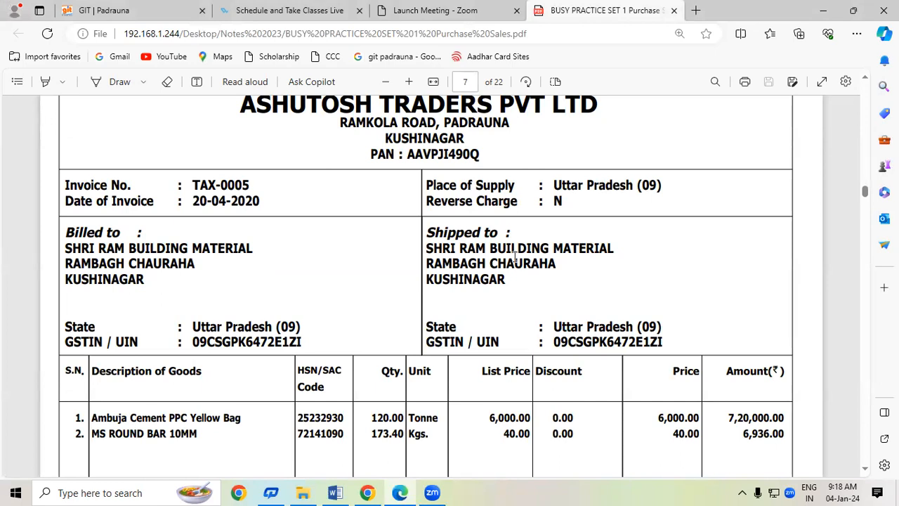
With the Draw pen, write '28' beside the 1600+3200 discount on the page 6 invoice.
click(864, 468)
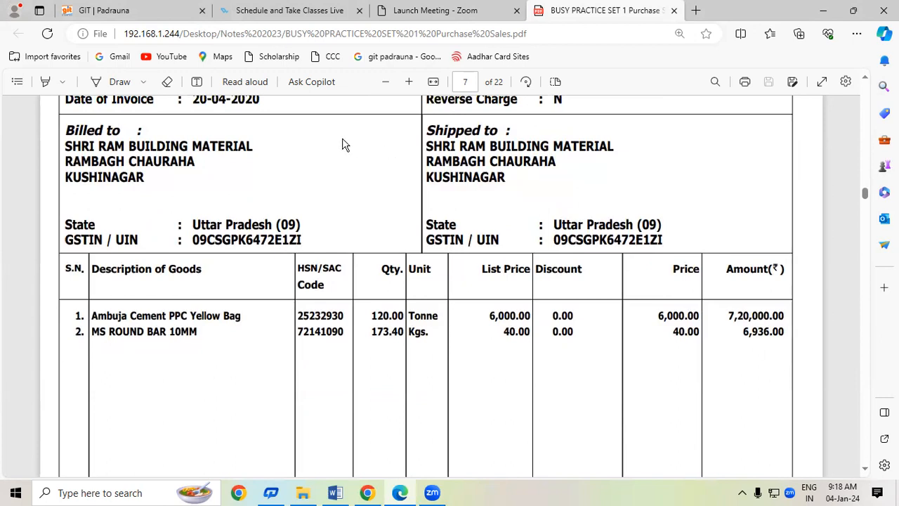
click(119, 82)
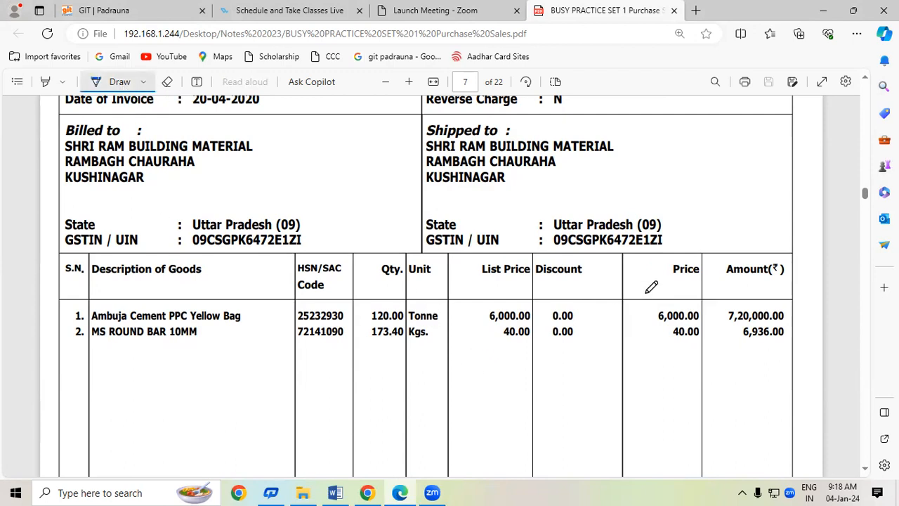
click(869, 83)
scroll(868, 83, up, 10)
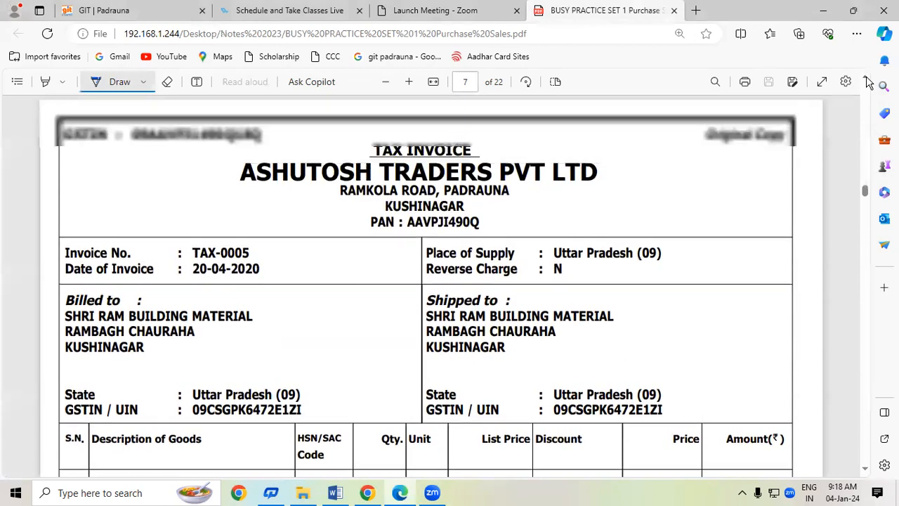
scroll(868, 82, up, 5)
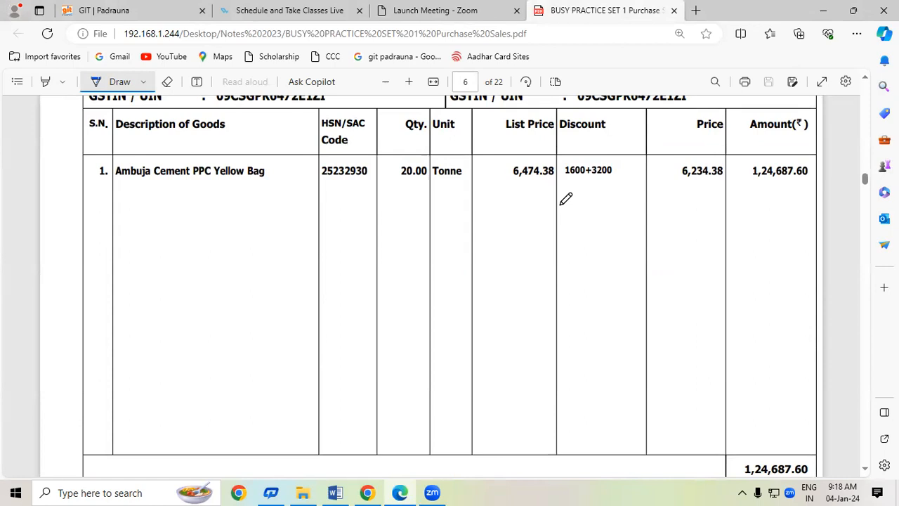
mouse_move(617, 171)
mouse_down()
mouse_move(653, 177)
mouse_move(646, 169)
mouse_move(653, 154)
mouse_move(650, 173)
mouse_up()
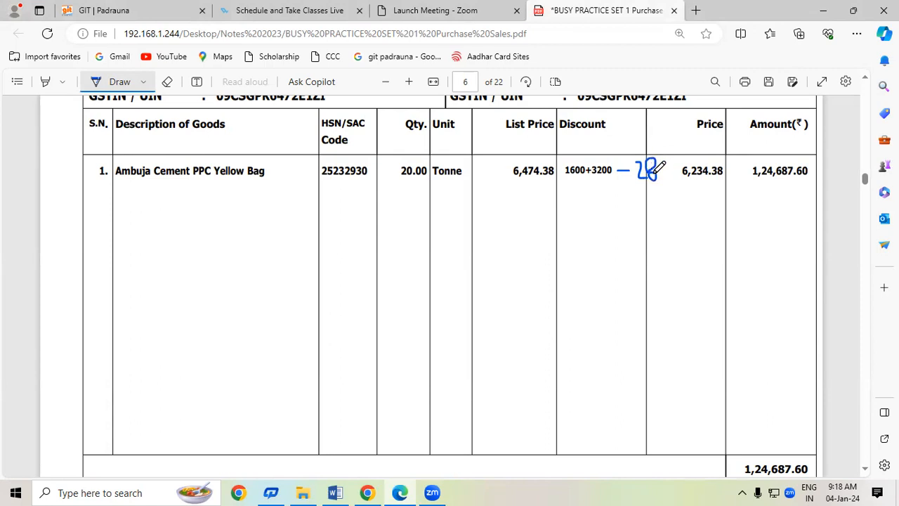
On page 7, write -28% and -18% beside the cement and MS round bar rows, and underline both.
scroll(868, 471, down, 10)
scroll(868, 471, down, 3)
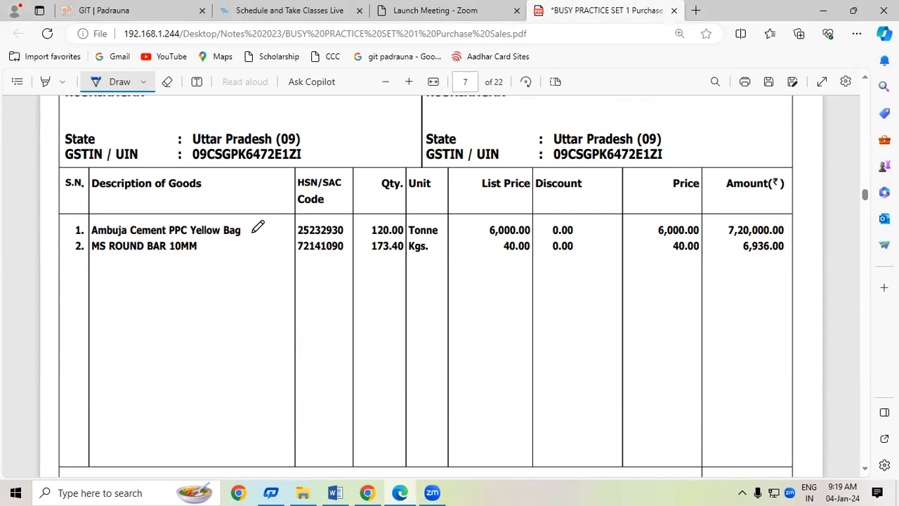
mouse_move(581, 230)
mouse_down()
mouse_move(634, 229)
mouse_move(625, 210)
mouse_move(648, 239)
mouse_move(618, 250)
mouse_move(621, 260)
mouse_move(642, 246)
mouse_move(632, 247)
mouse_move(656, 261)
mouse_up()
click(640, 230)
click(654, 236)
click(649, 254)
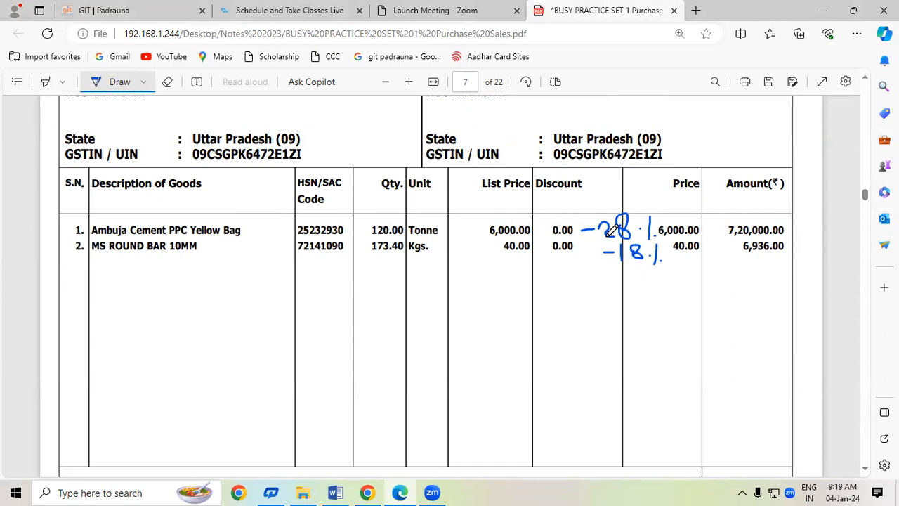
drag(592, 238, 620, 239)
drag(623, 264, 641, 264)
Minimize Edge and Chrome, close the Adobe tab, and launch Busy 21 from its desktop shortcut.
click(826, 15)
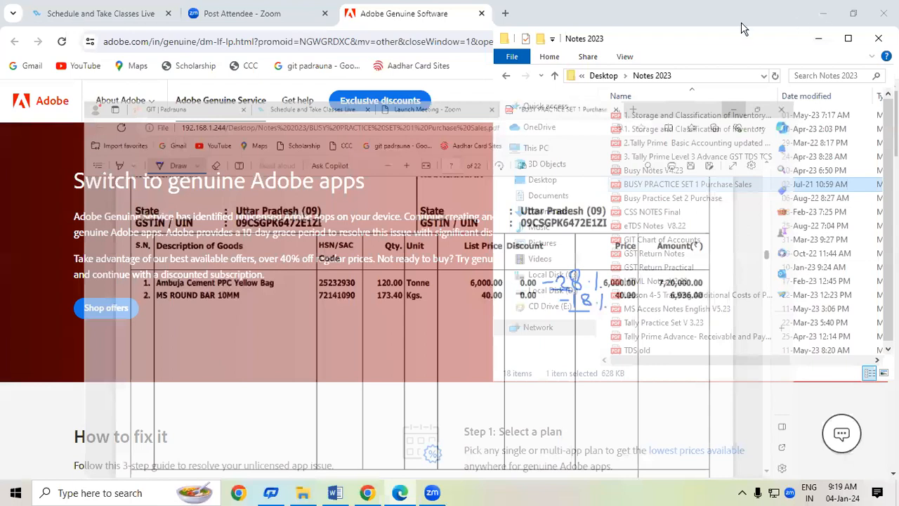
click(482, 14)
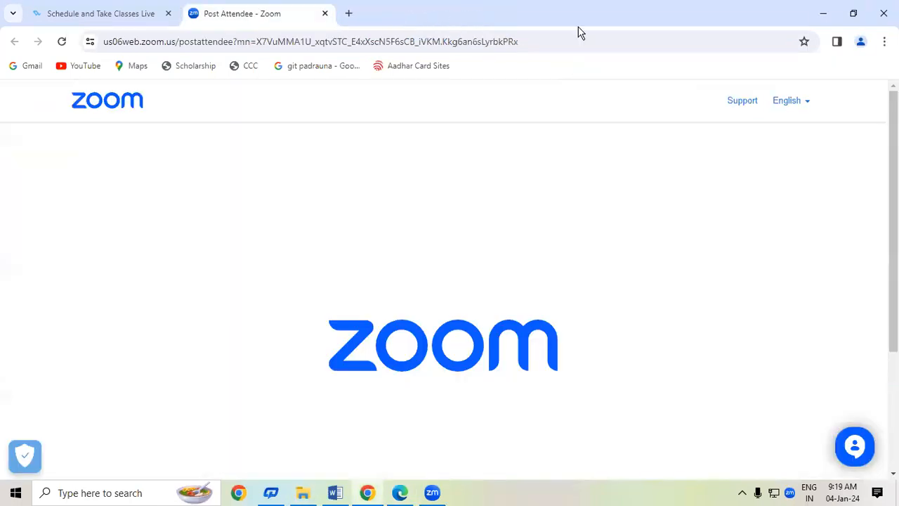
click(823, 13)
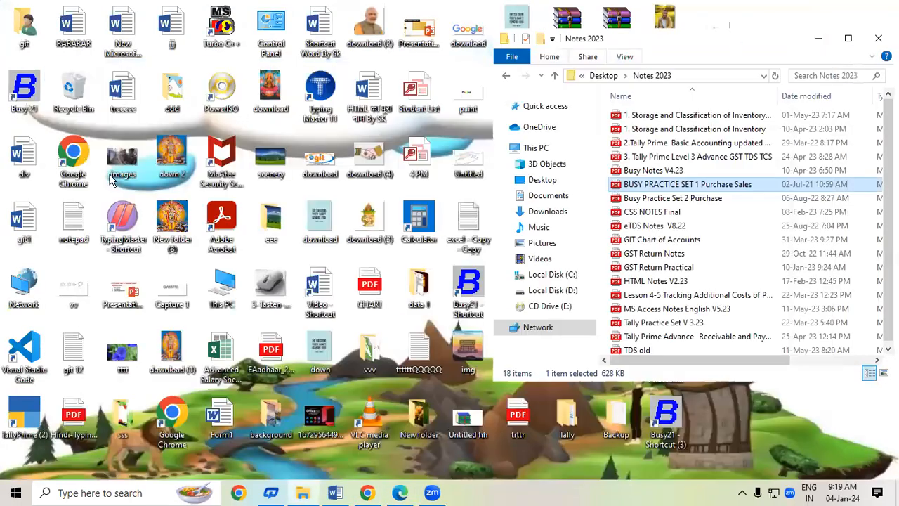
click(28, 83)
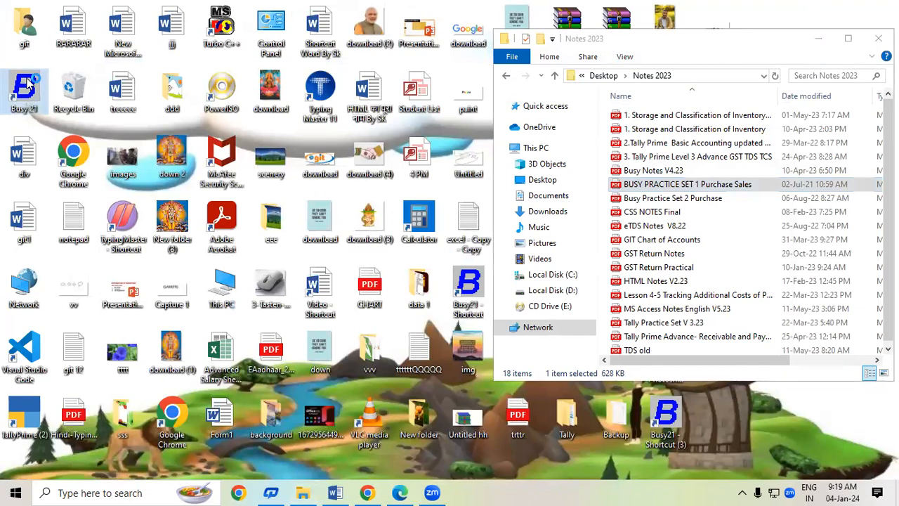
double_click(28, 82)
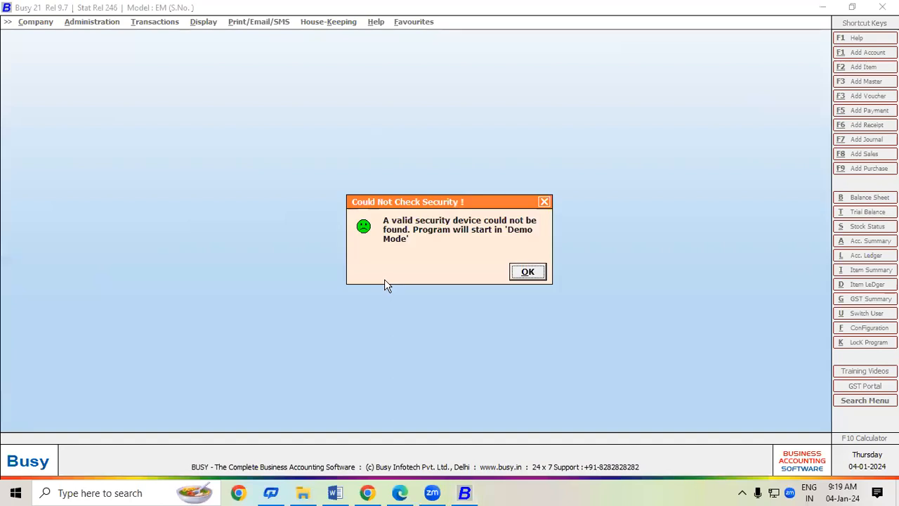
Open Shri Ram Building Material, upgrade its data without backup, then cancel the failed login.
click(528, 271)
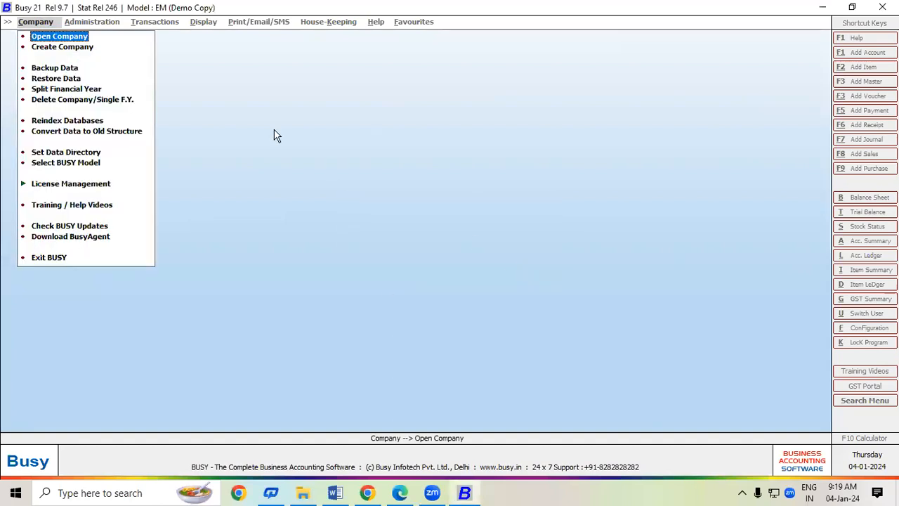
click(59, 38)
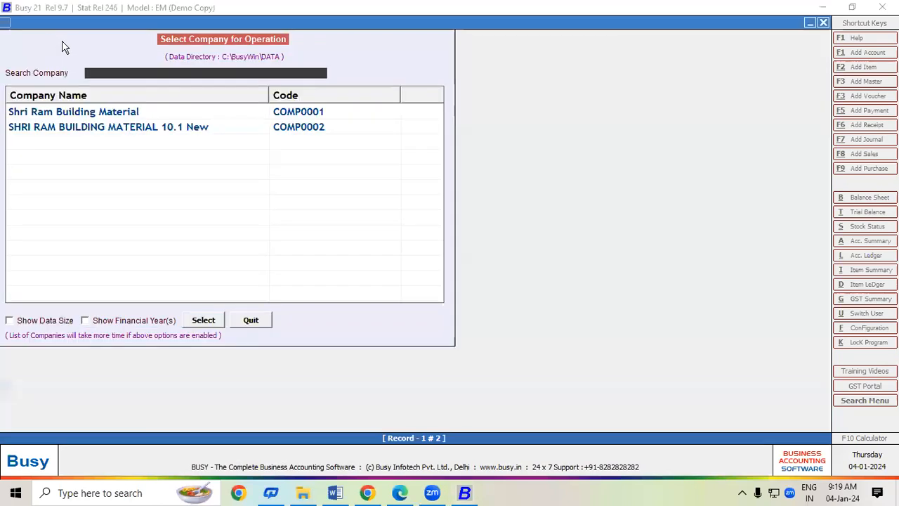
click(94, 116)
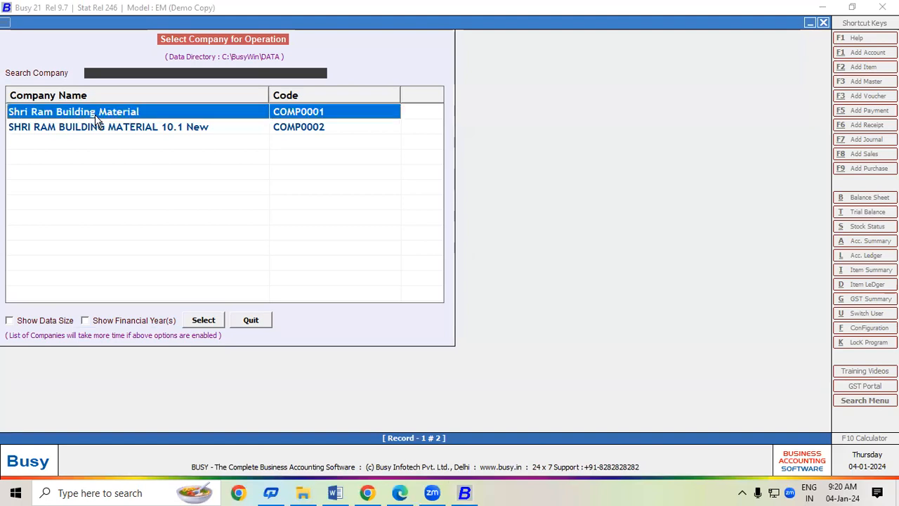
double_click(95, 115)
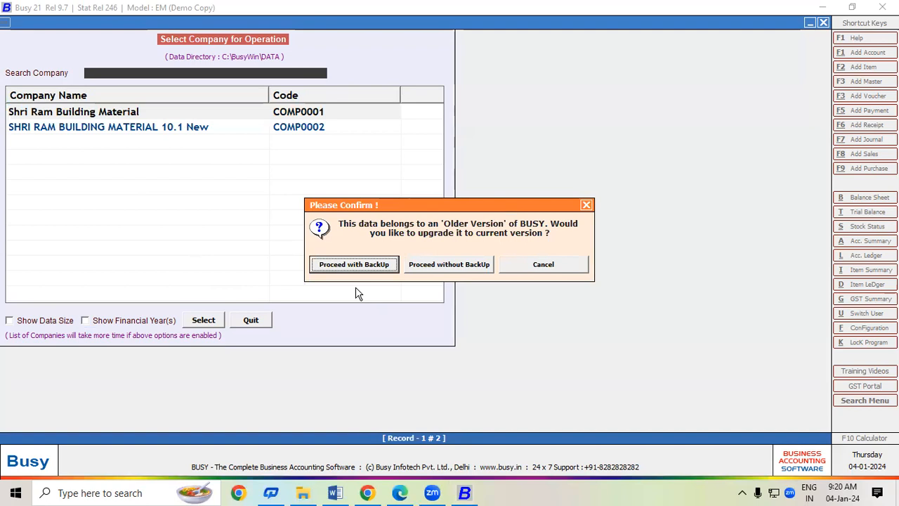
click(447, 267)
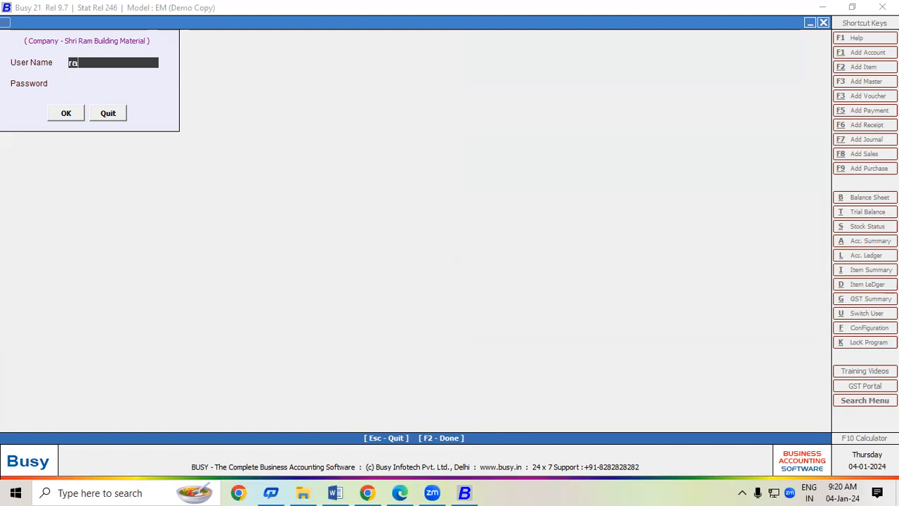
key(Return)
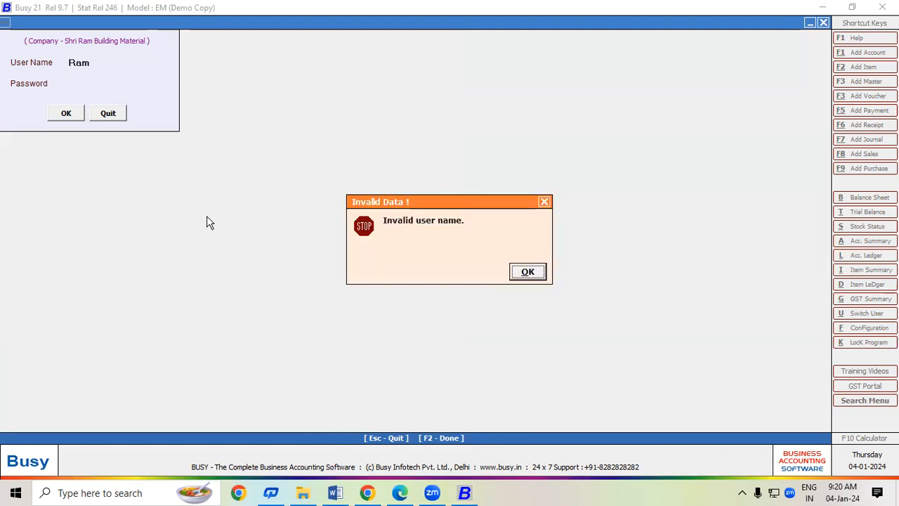
key(Return)
key(Return)
key(Return)
key(Return)
key(Return)
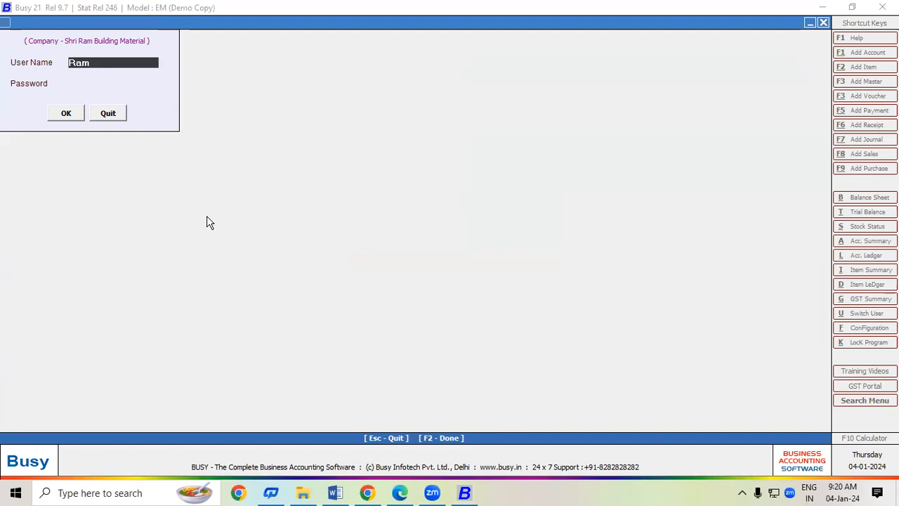
key(Escape)
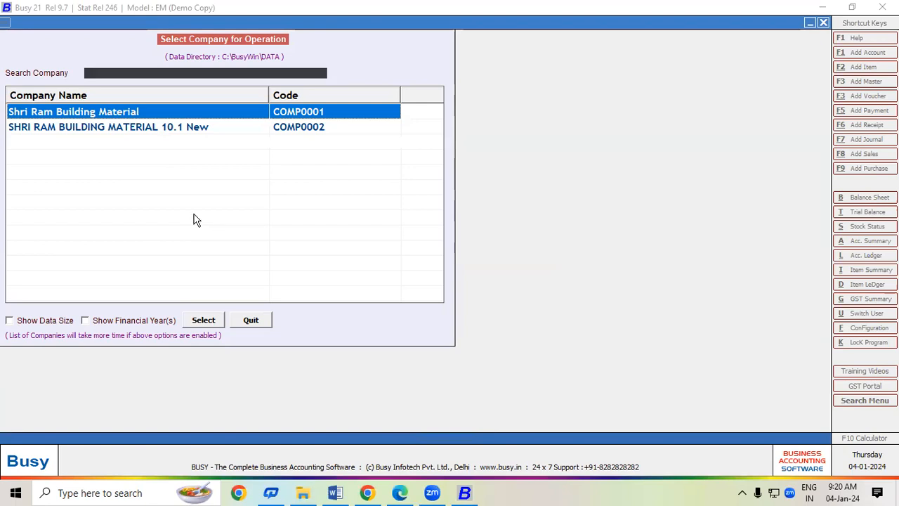
Retry the login on SHRI RAM BUILDING MATERIAL 10.1 New with the user name, then close the login box.
click(166, 126)
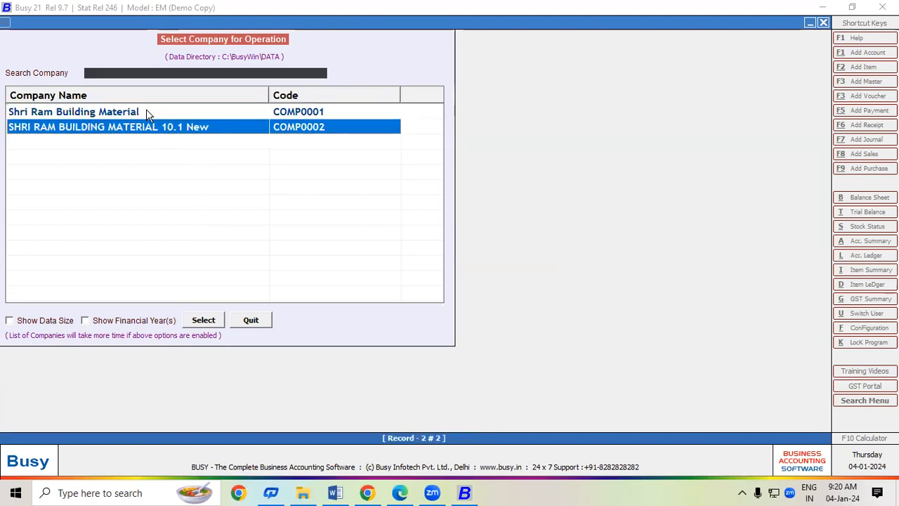
double_click(146, 110)
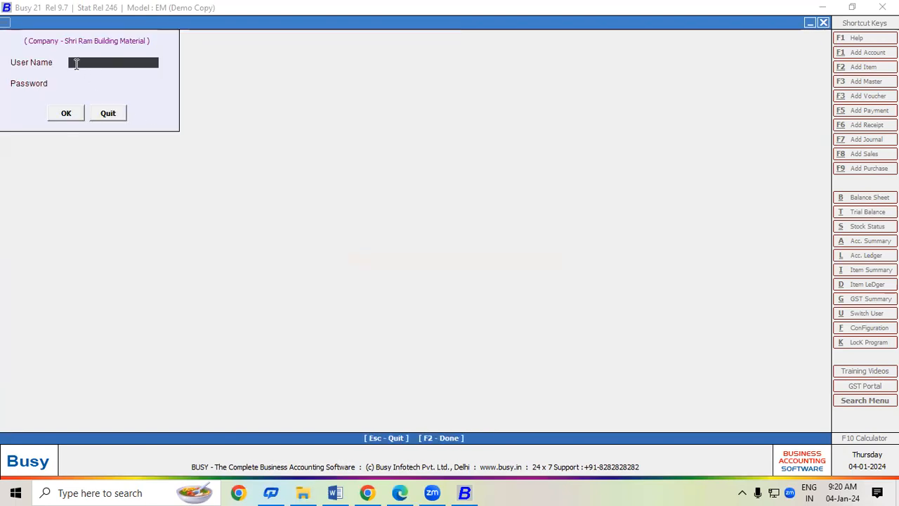
text(ram)
key(Return)
key(Return)
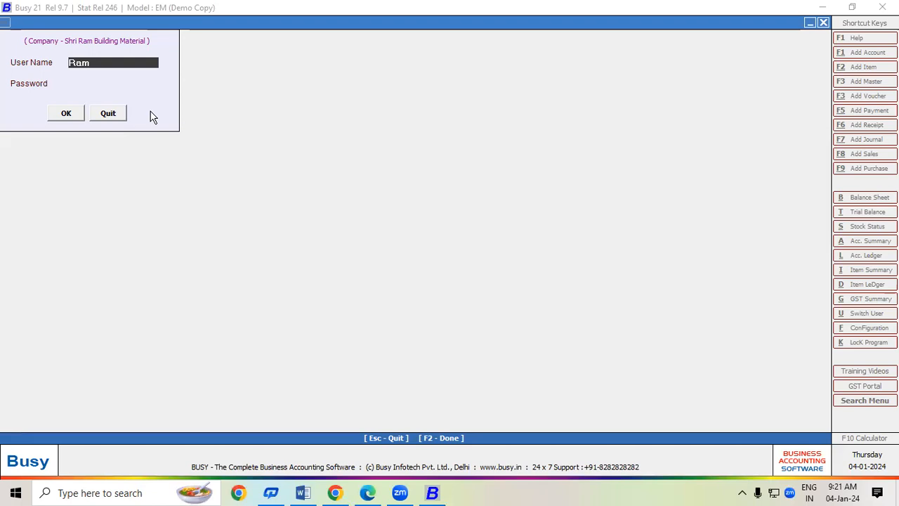
click(119, 116)
Change the Busy data directory from C:\BusyWin\DATA to D:\BusyWin\DATA.
key(Escape)
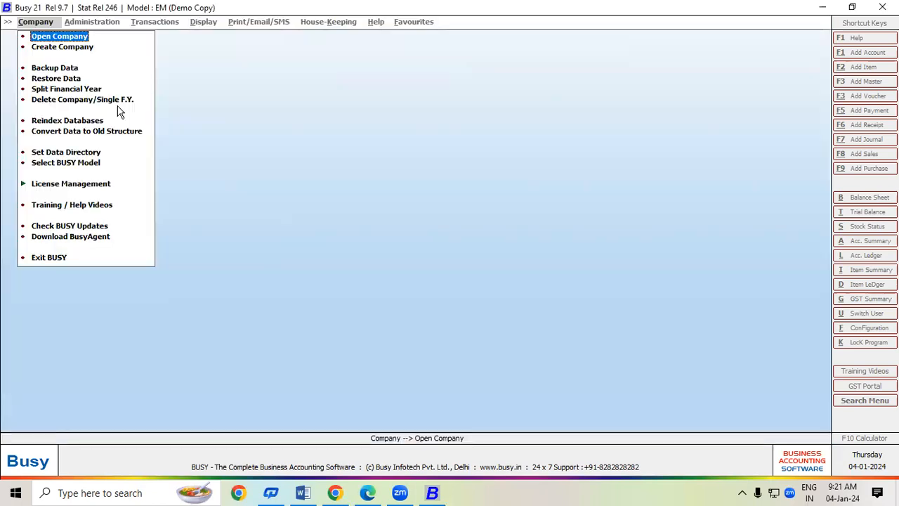
click(73, 150)
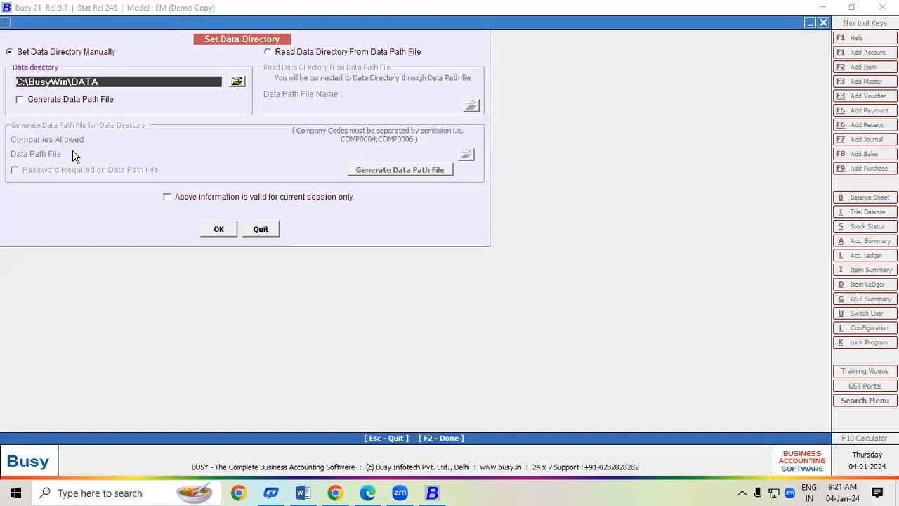
click(237, 83)
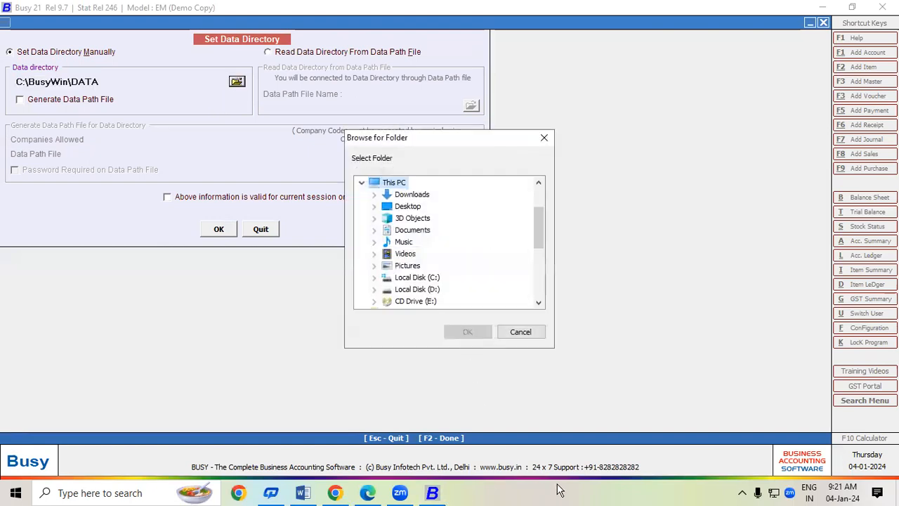
double_click(409, 289)
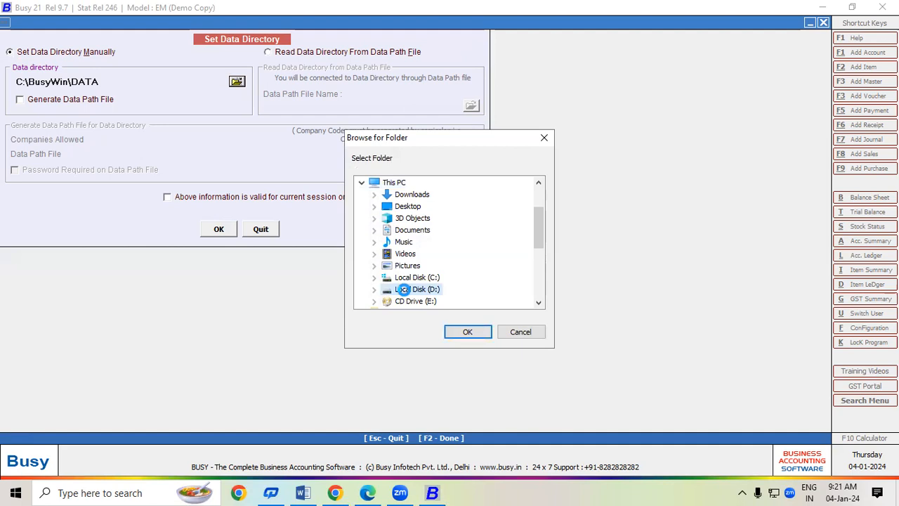
click(422, 278)
double_click(421, 279)
click(429, 242)
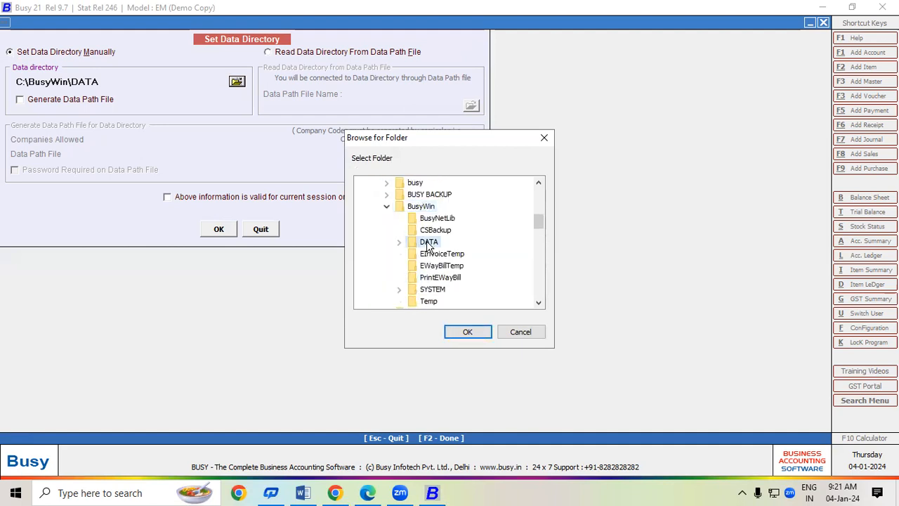
click(457, 331)
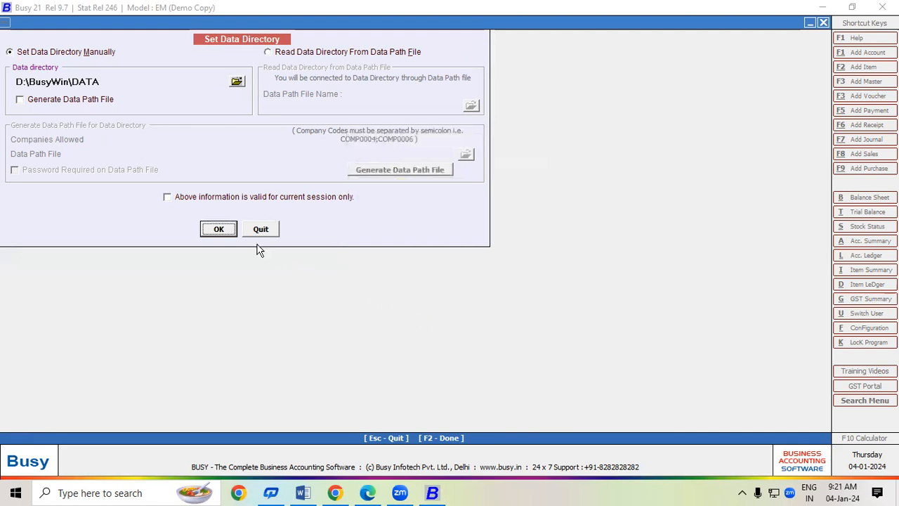
click(224, 231)
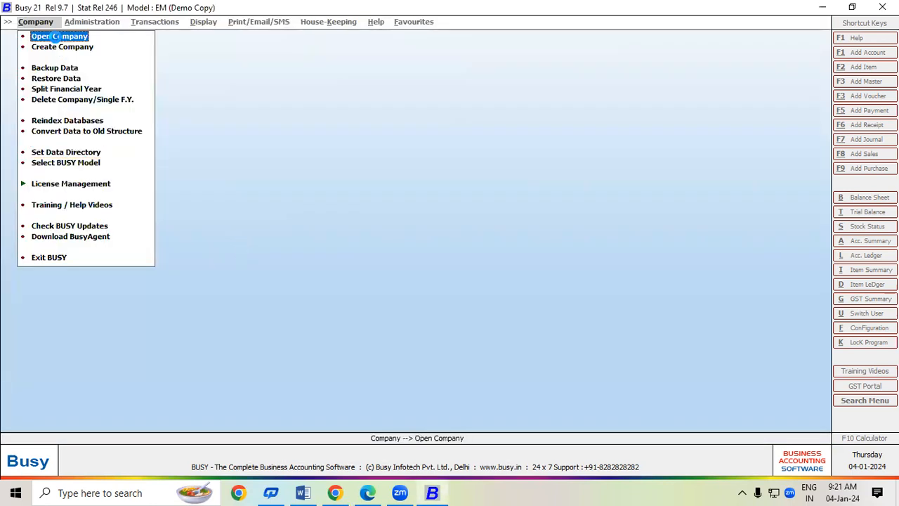
Log in to SHRI RAM BUILDING MATERIAL for F.Y. 2023-24 with user name and password, then underline the PDF's 18%.
click(58, 37)
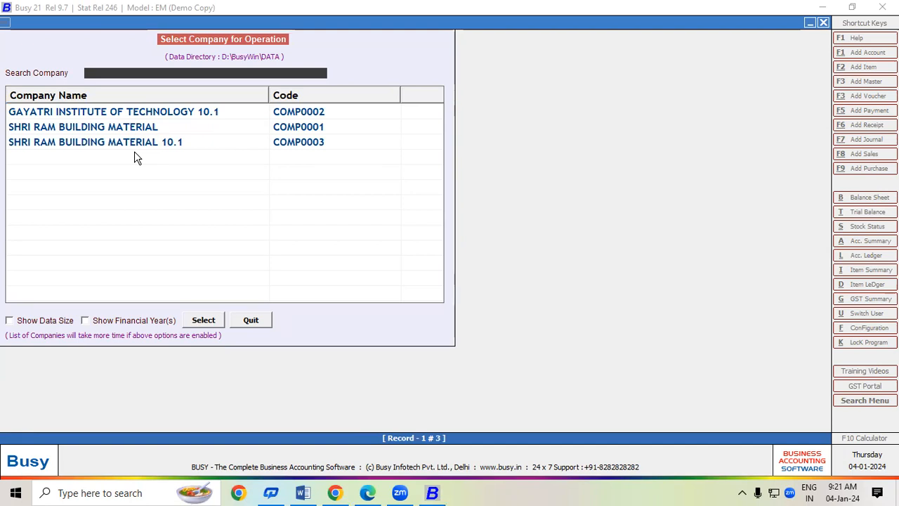
double_click(139, 133)
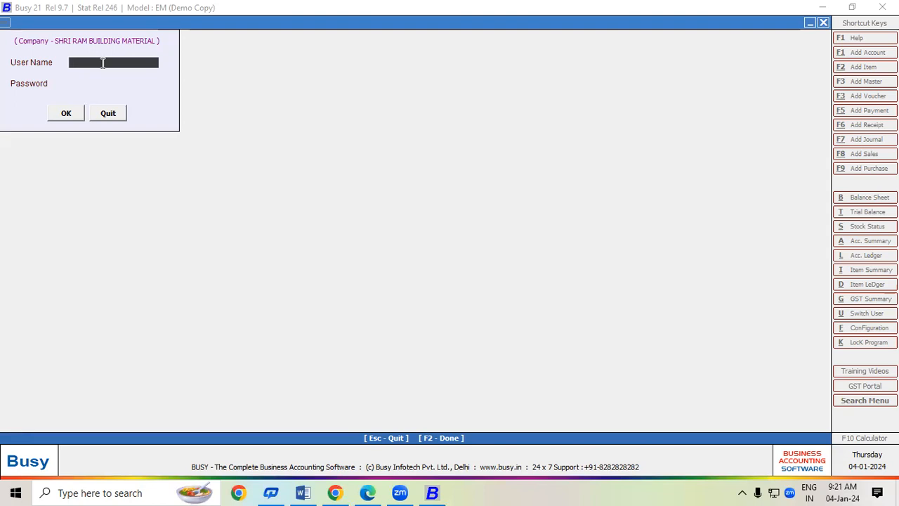
text(ram)
key(Return)
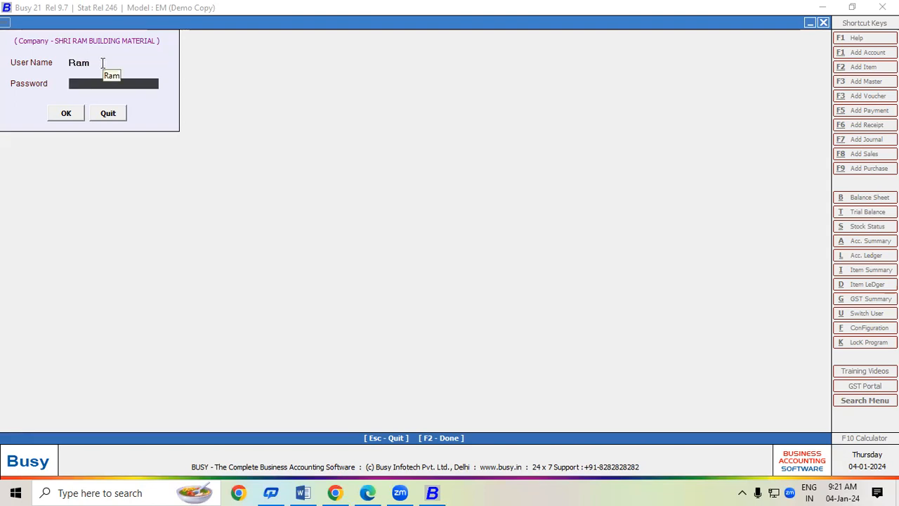
text(**)
key(Return)
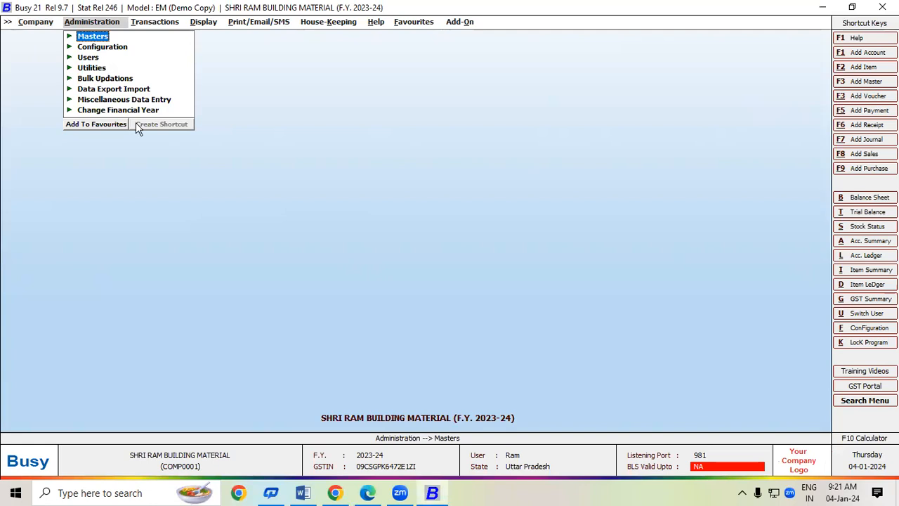
click(367, 493)
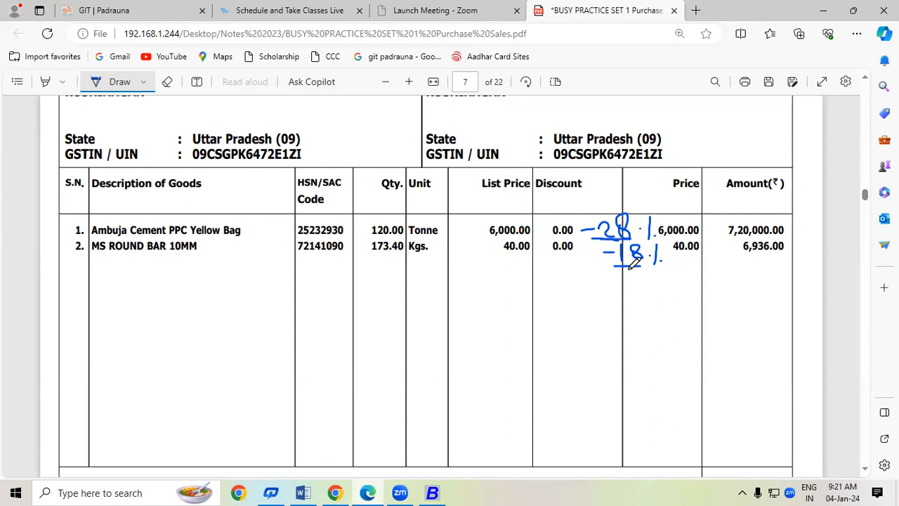
drag(615, 272, 638, 270)
Start purchase voucher no. 7 dated 01-04-2023 and compare the Local-18% and Local-28% purchase types.
key(alt+Tab)
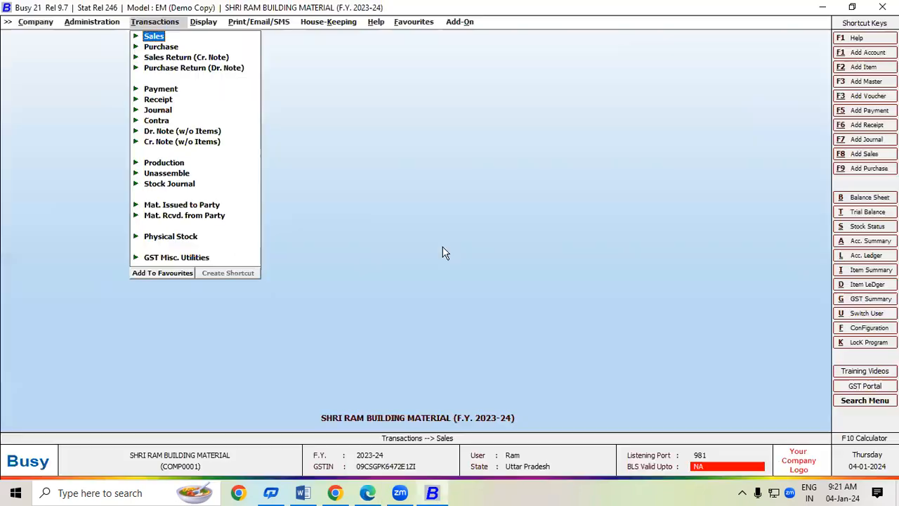
key(Return)
key(Return)
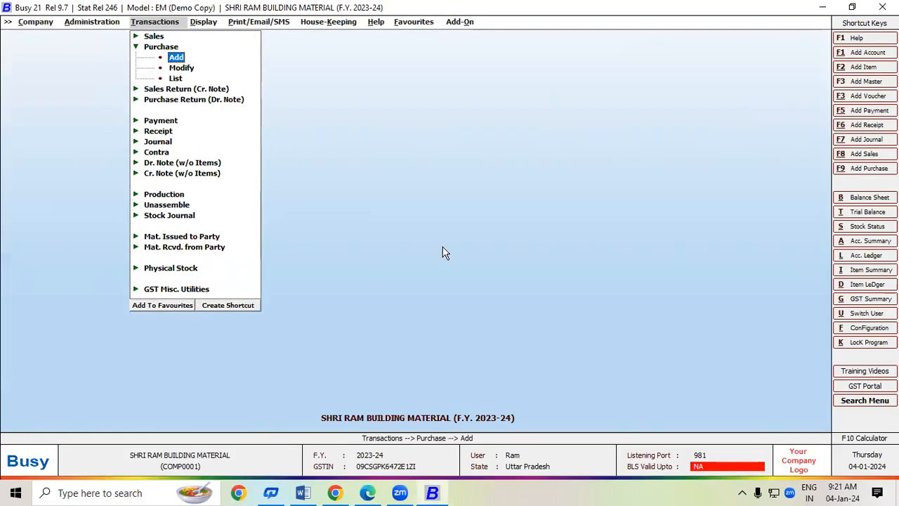
key(Return)
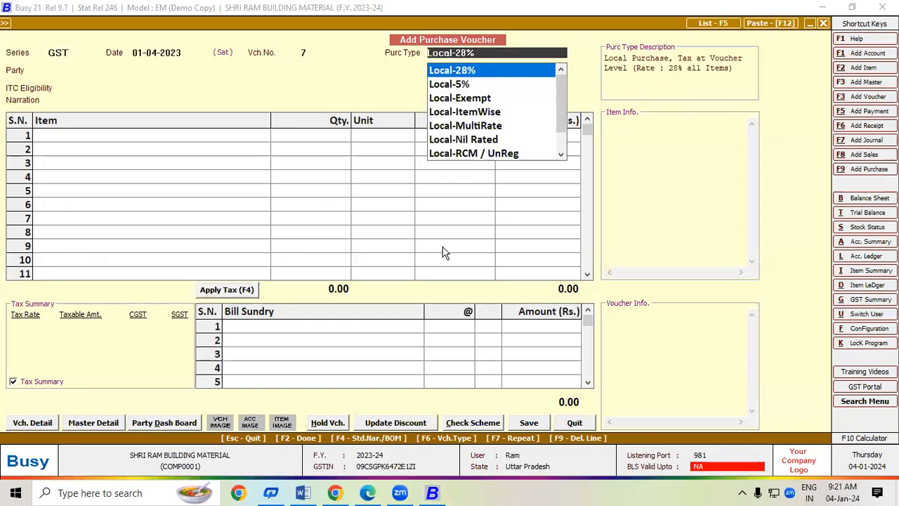
key(Up)
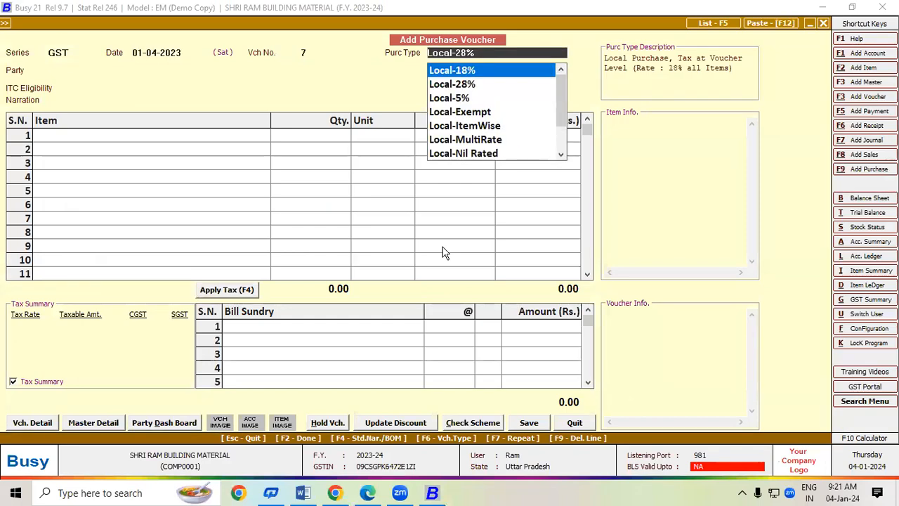
key(Down)
key(Up)
key(Down)
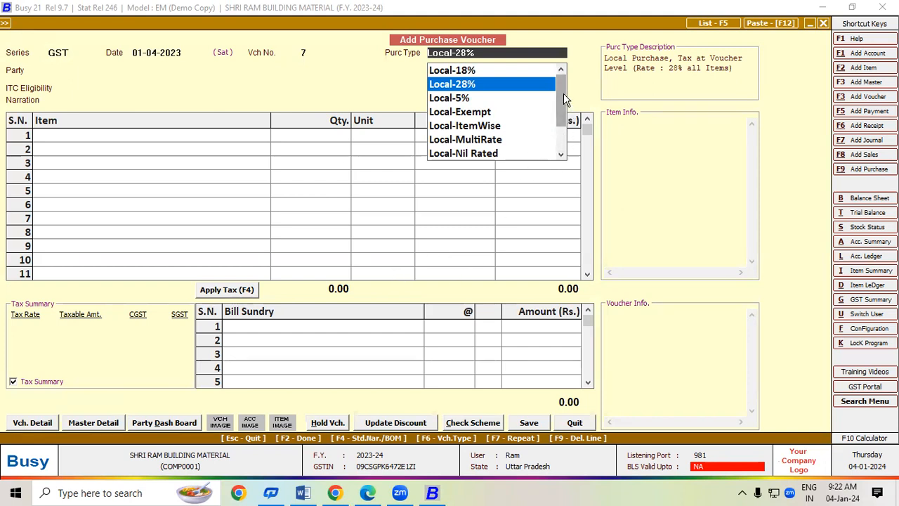
click(561, 155)
click(562, 156)
click(561, 155)
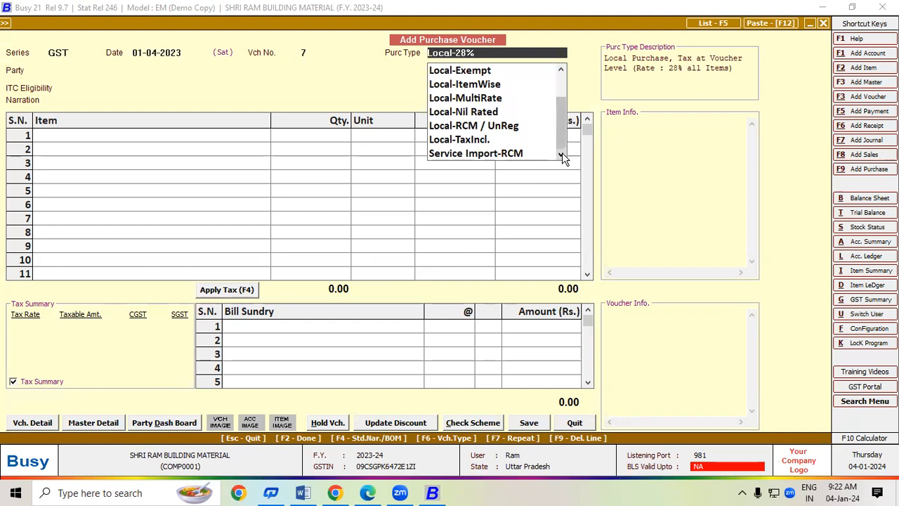
Choose Local-MultiRate from the Purc Type list for voucher no. 7.
drag(561, 135, 566, 114)
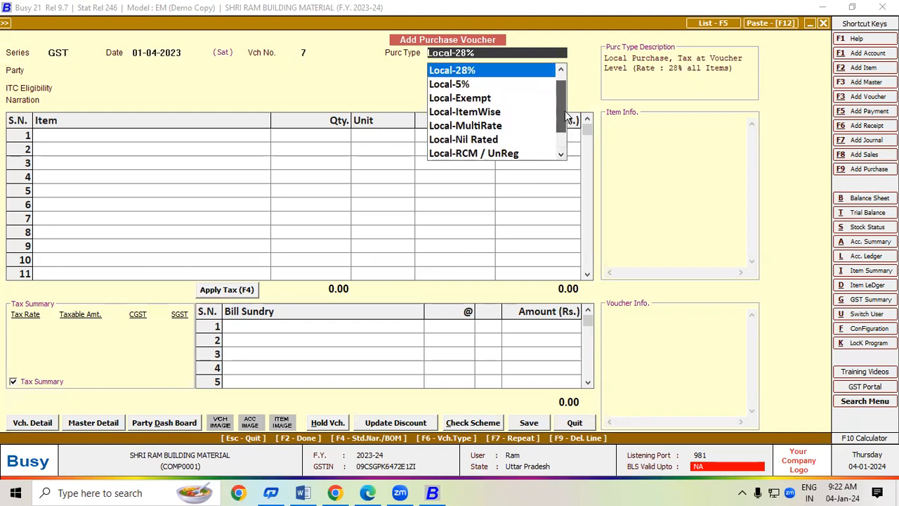
click(463, 128)
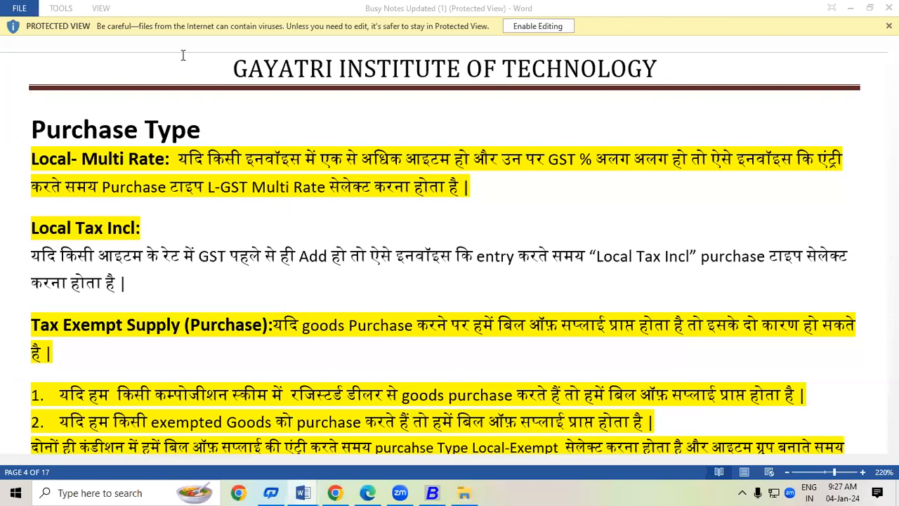
Switch from the Word purchase-type notes back to the Busy voucher, then to the Edge invoice PDF.
key(alt+Tab)
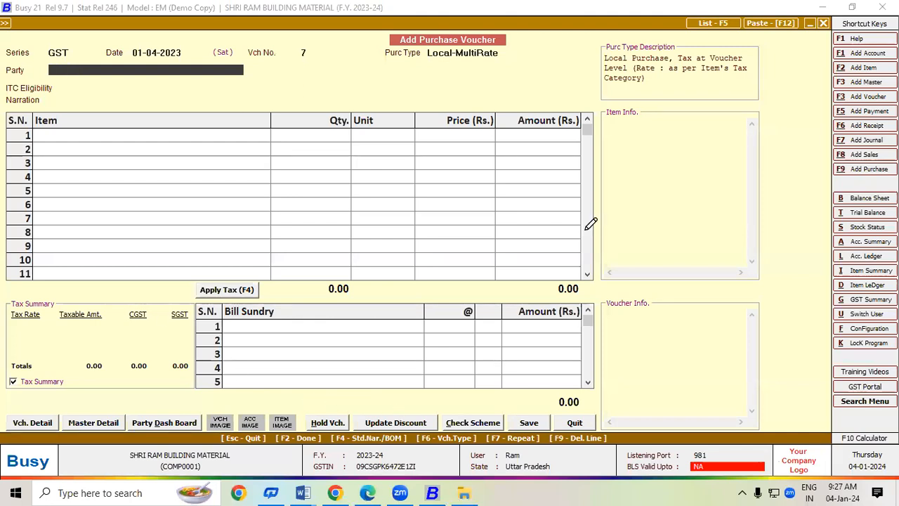
key(alt+Tab)
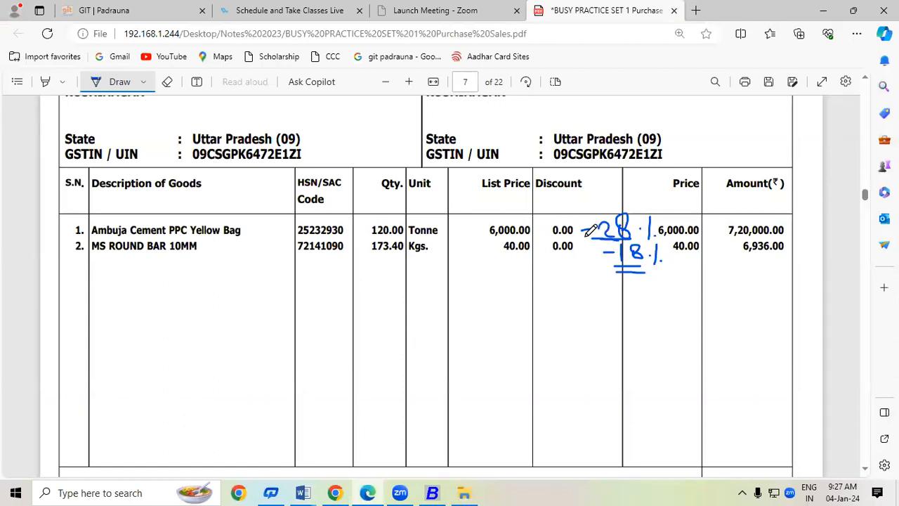
Handwrite the GST rates =28%, 18%, 5% and 12% beside the invoice items.
mouse_move(583, 234)
mouse_down()
mouse_move(595, 232)
mouse_move(606, 247)
mouse_up()
mouse_move(643, 272)
mouse_down()
mouse_move(603, 273)
mouse_move(614, 287)
mouse_move(591, 314)
mouse_move(636, 305)
mouse_up()
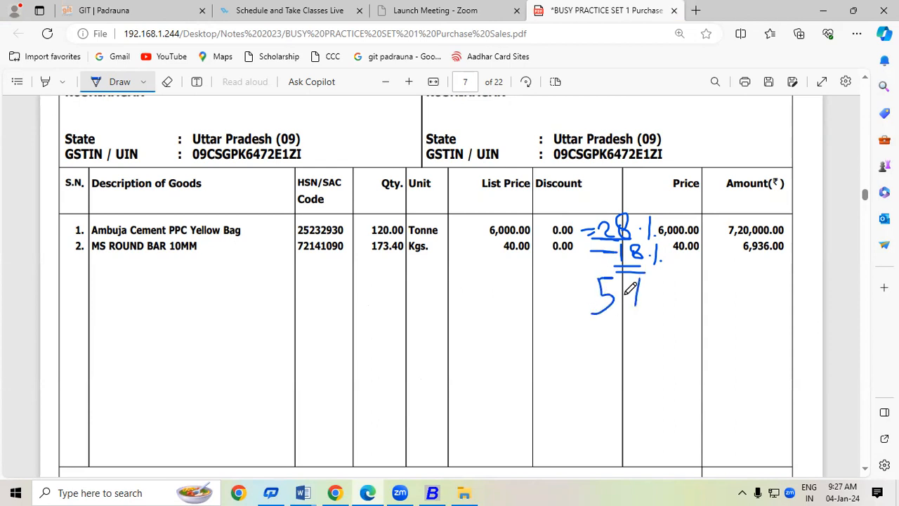
click(649, 298)
click(575, 341)
mouse_move(590, 329)
mouse_down()
mouse_move(589, 346)
mouse_move(606, 324)
mouse_move(619, 351)
mouse_up()
drag(651, 322, 639, 353)
click(660, 344)
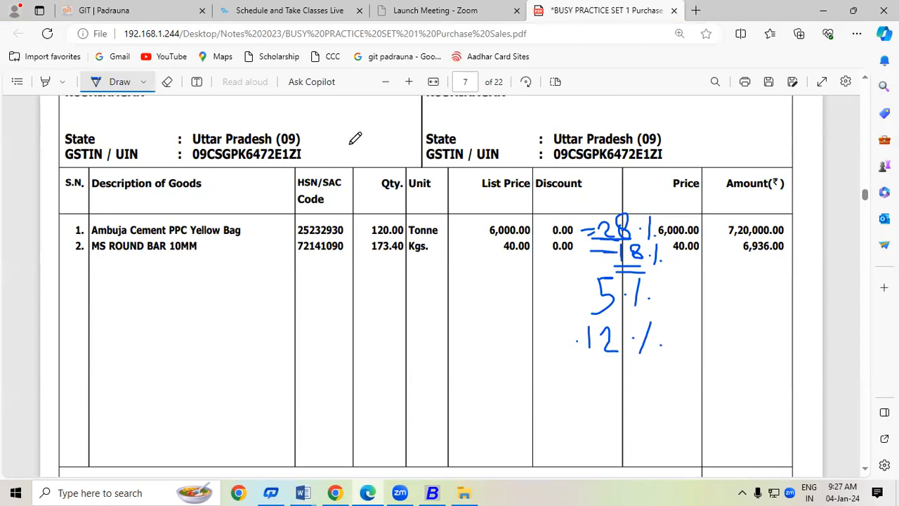
Erase all the handwritten rate notes from the invoice with the Eraser.
click(168, 81)
click(617, 240)
mouse_move(616, 240)
mouse_down()
mouse_move(590, 227)
mouse_move(666, 204)
mouse_move(605, 281)
mouse_move(630, 297)
mouse_move(589, 336)
mouse_move(625, 346)
mouse_move(694, 334)
mouse_move(654, 300)
mouse_up()
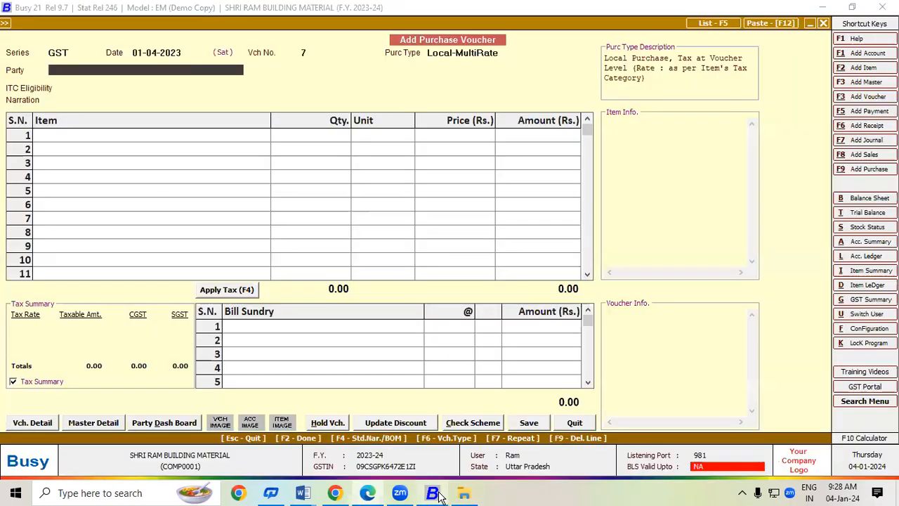
Set the party to ASHUTOSH TRADERS with ITC eligibility Input Goods/Services.
click(433, 493)
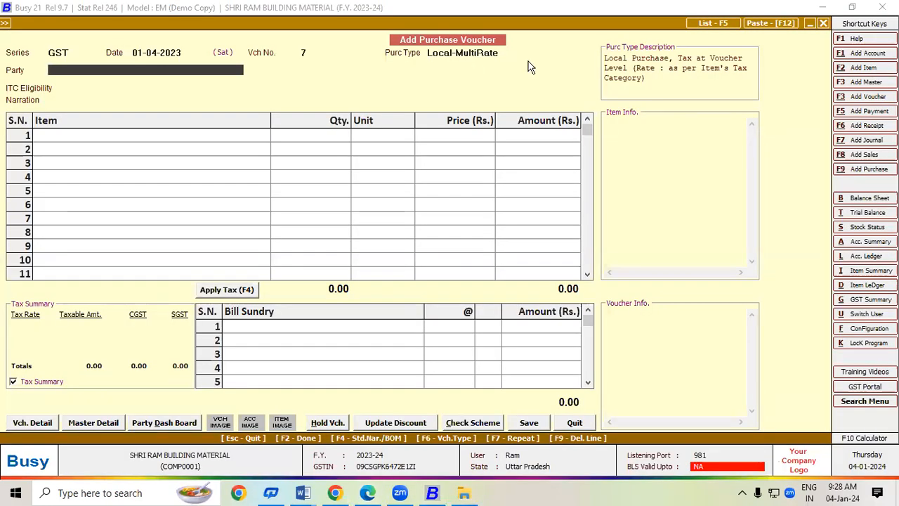
key(Return)
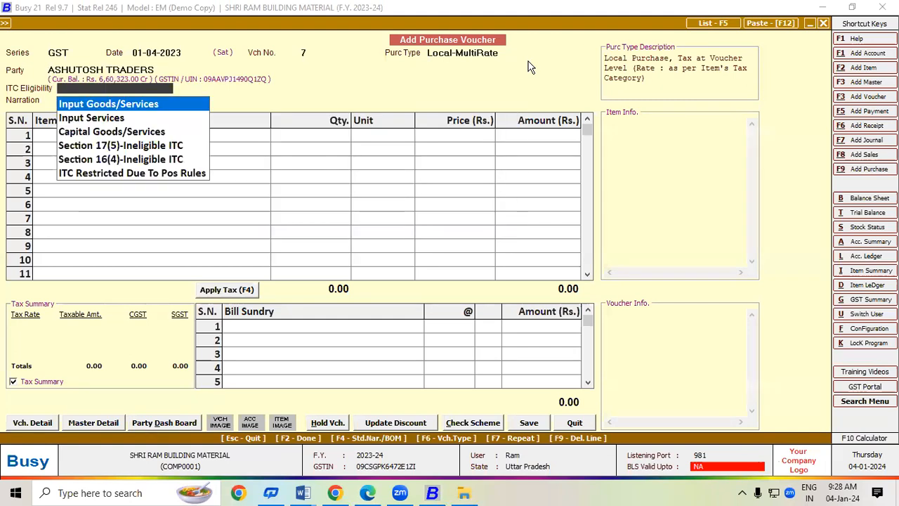
key(Return)
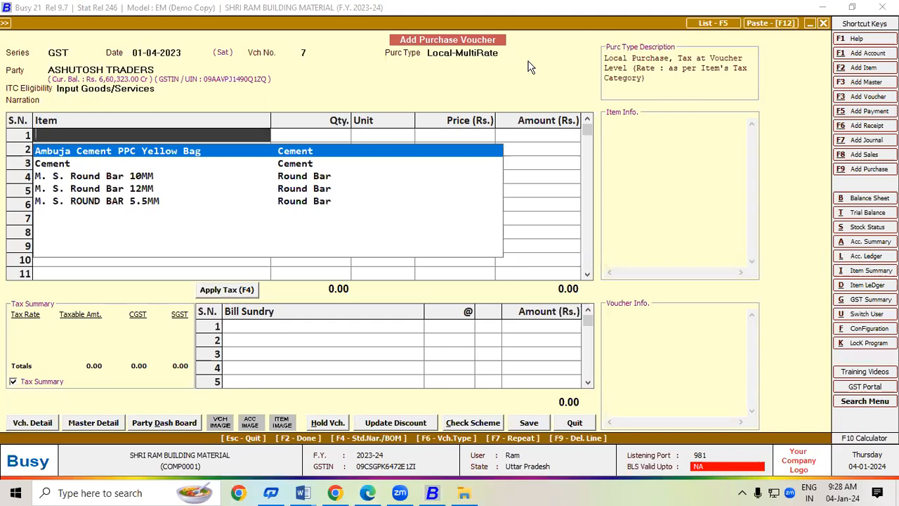
Put Ambuja Cement PPC Yellow Bag in row 1 with quantity 120 Tonne.
key(alt+Tab)
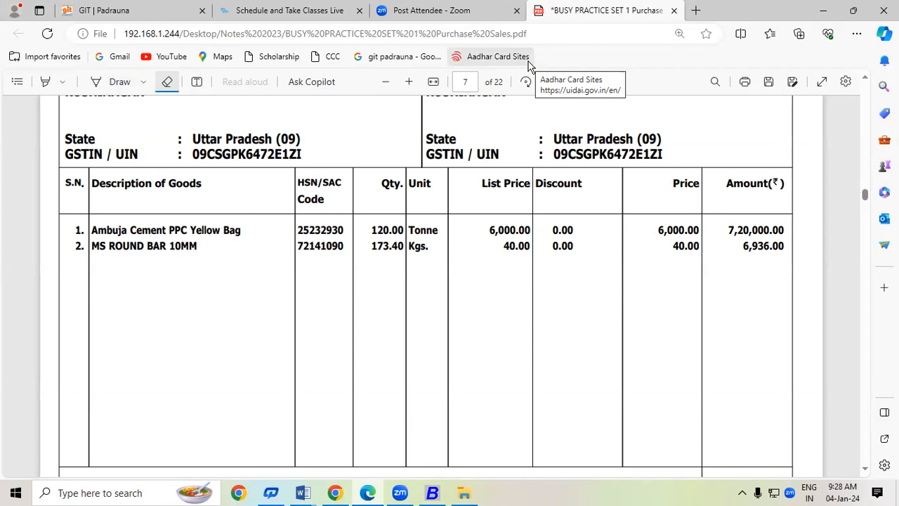
key(alt+Tab)
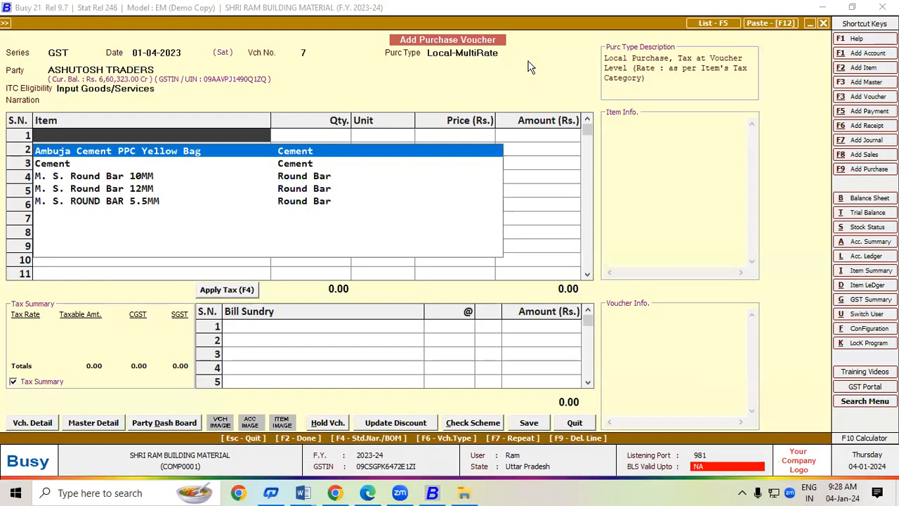
key(Return)
key(alt+Tab)
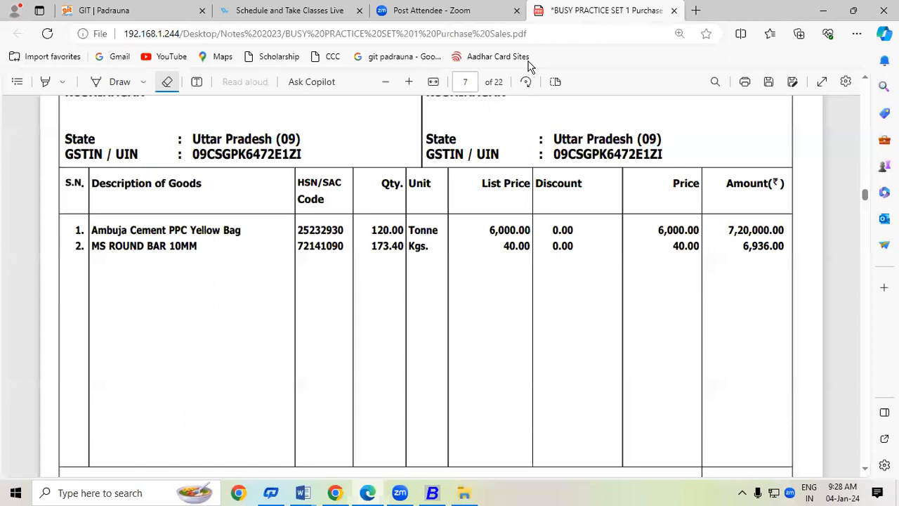
key(alt+Tab)
text(120)
key(Return)
Enter the cement price of 6,000.00 and move on to row 2.
key(Return)
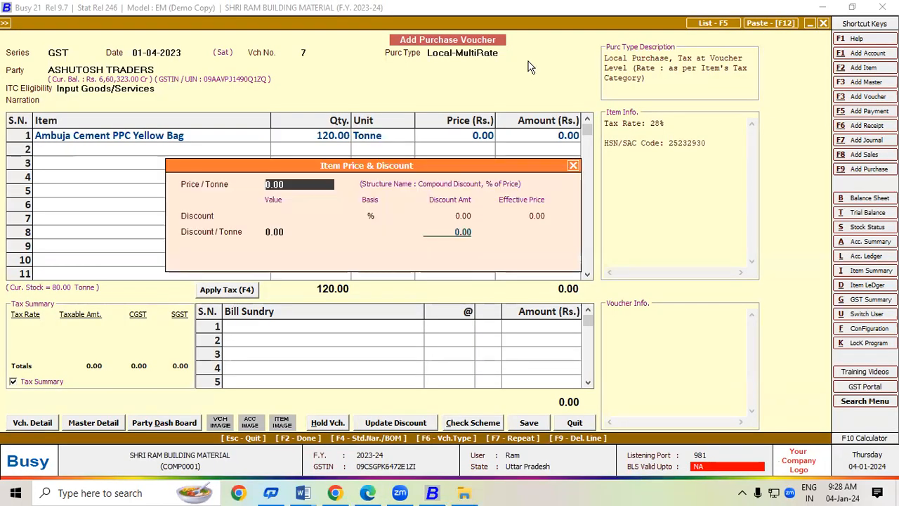
text(6,00)
text(0)
key(Return)
key(Return)
key(Return)
key(Return)
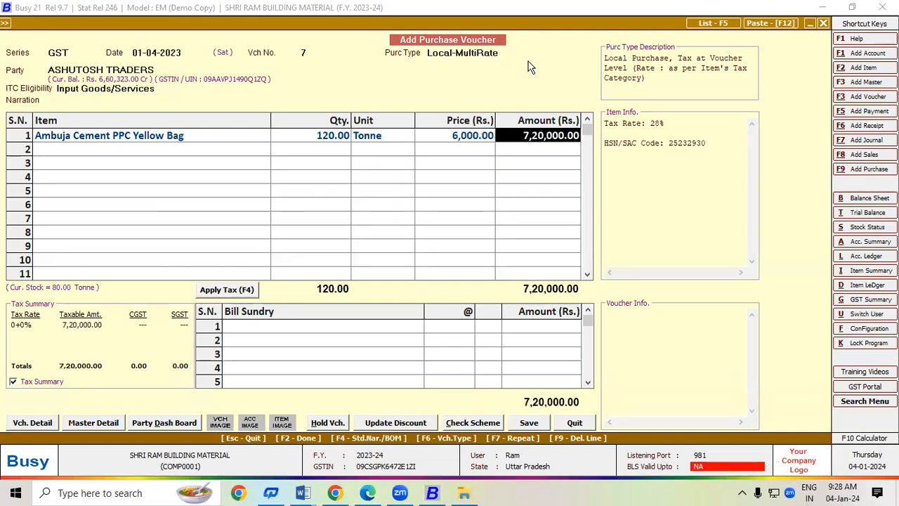
key(alt+Tab)
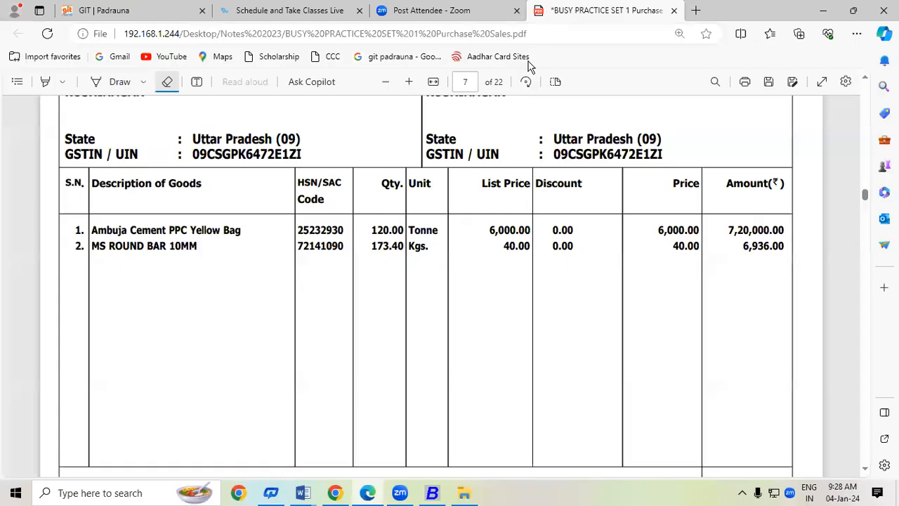
key(alt+Tab)
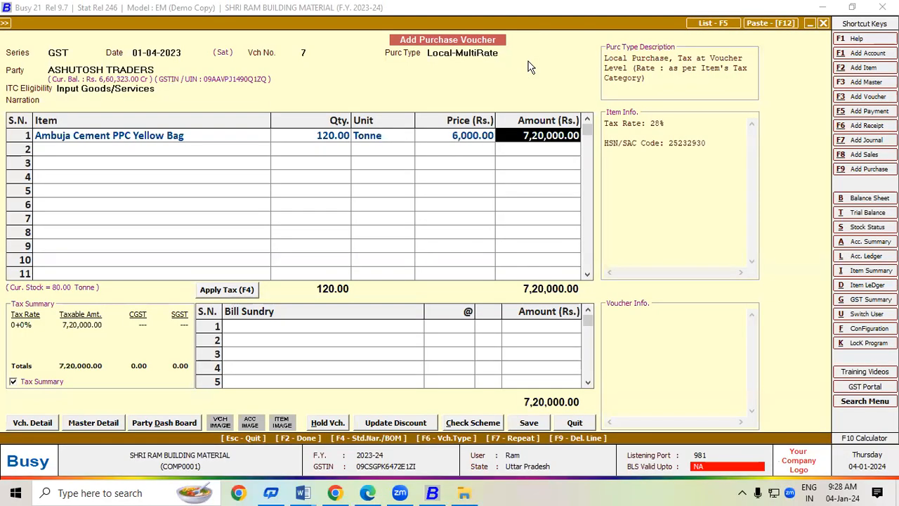
key(Return)
key(alt+Tab)
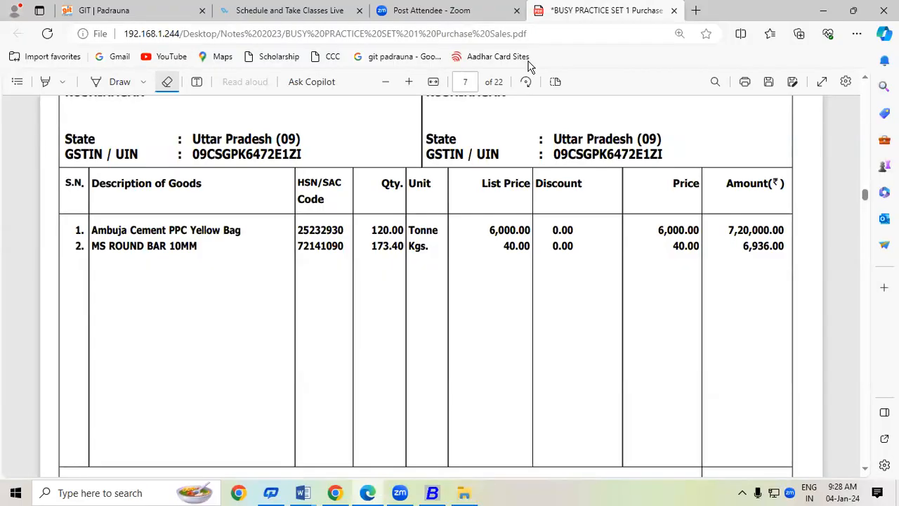
key(alt+Tab)
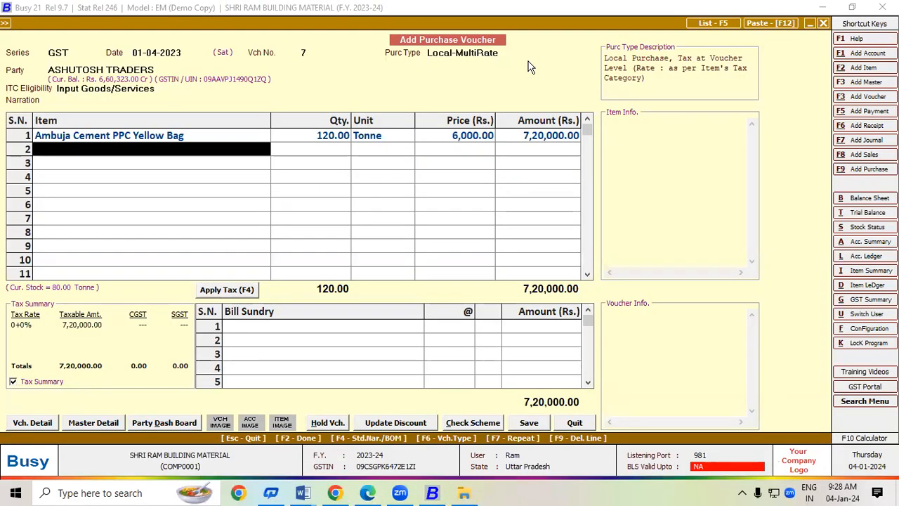
Add M. S. Round Bar 10MM in row 2 with quantity 173.40 Kgs.
text(m)
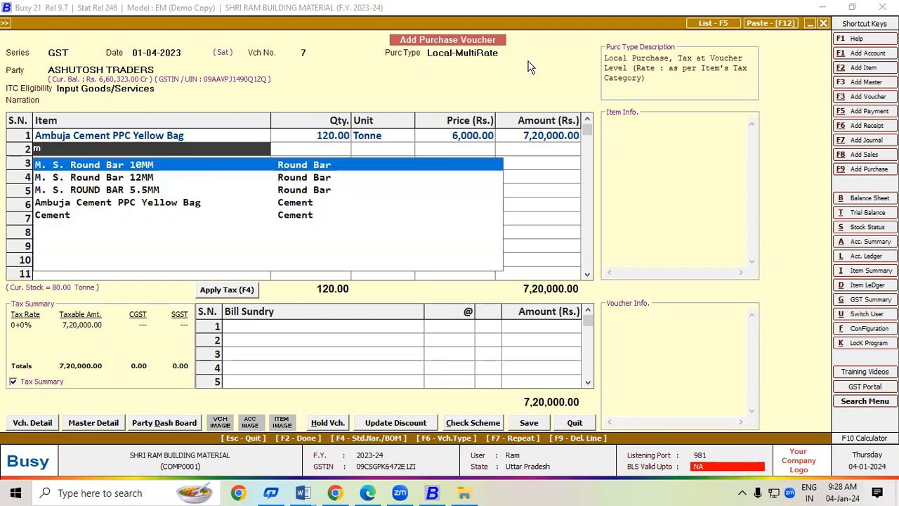
key(Return)
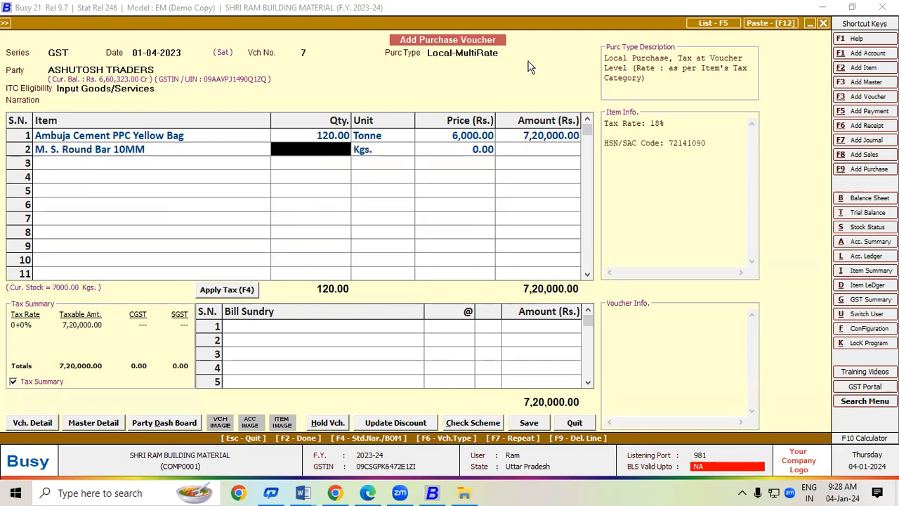
key(alt+Tab)
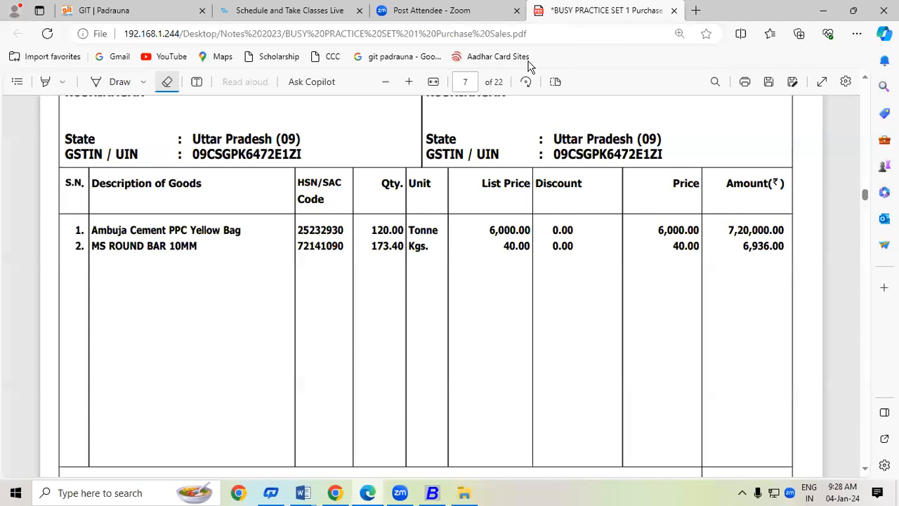
key(alt+Tab)
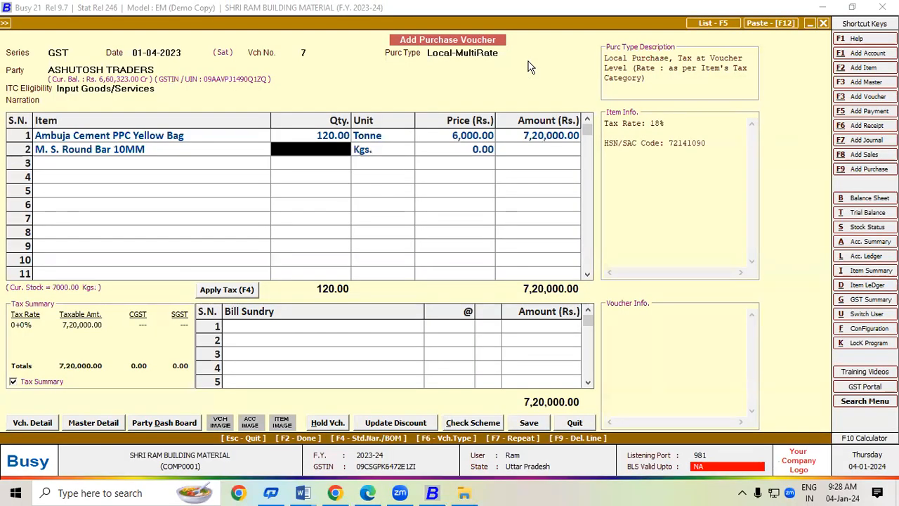
text(173.40)
key(Return)
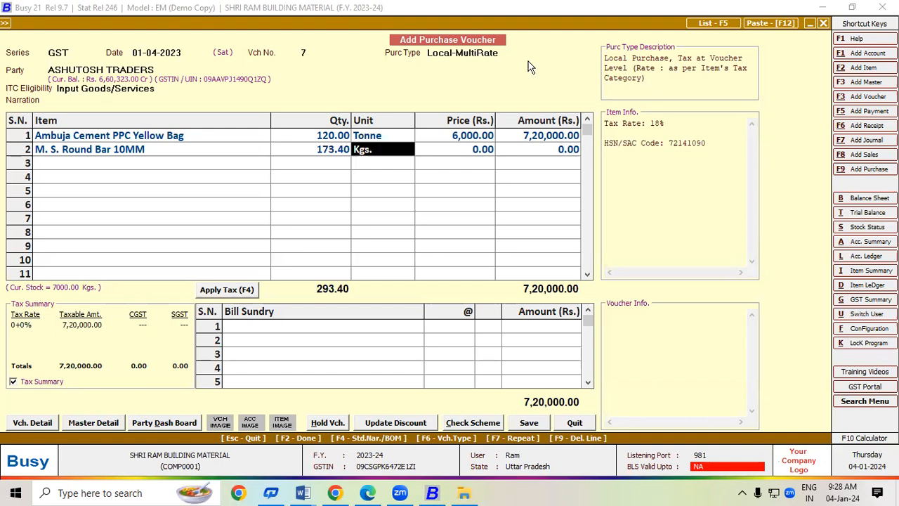
key(Return)
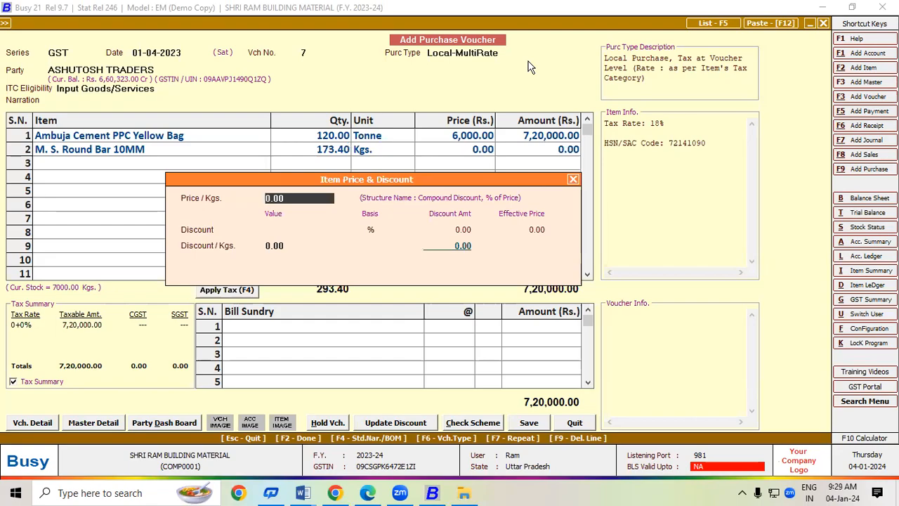
Set the round bar price to 40.00 per Kgs, giving 6,936.00.
key(alt+Tab)
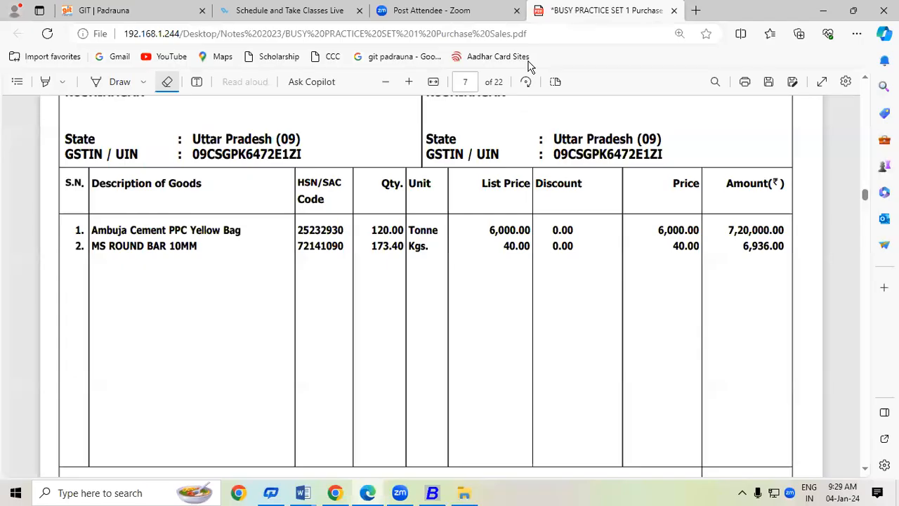
key(alt+Tab)
key(Return)
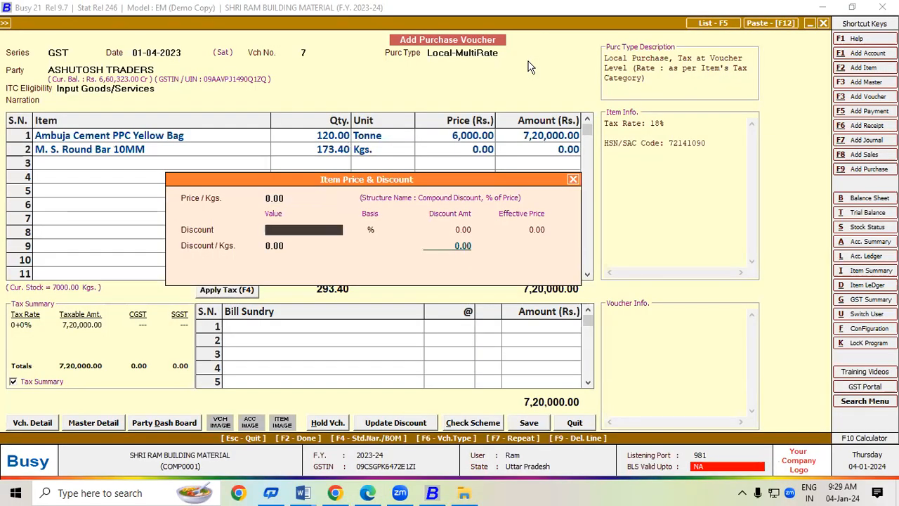
key(Up)
text(40)
key(Return)
key(Return)
key(Return)
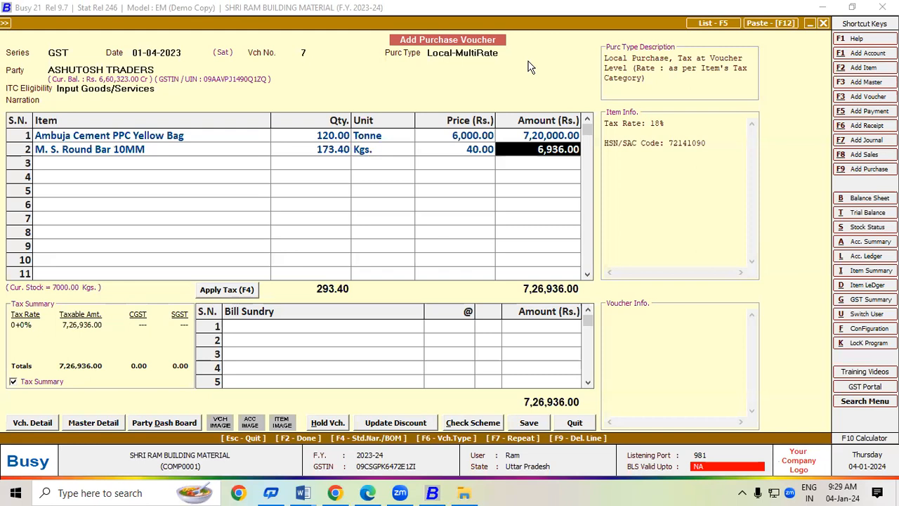
key(Return)
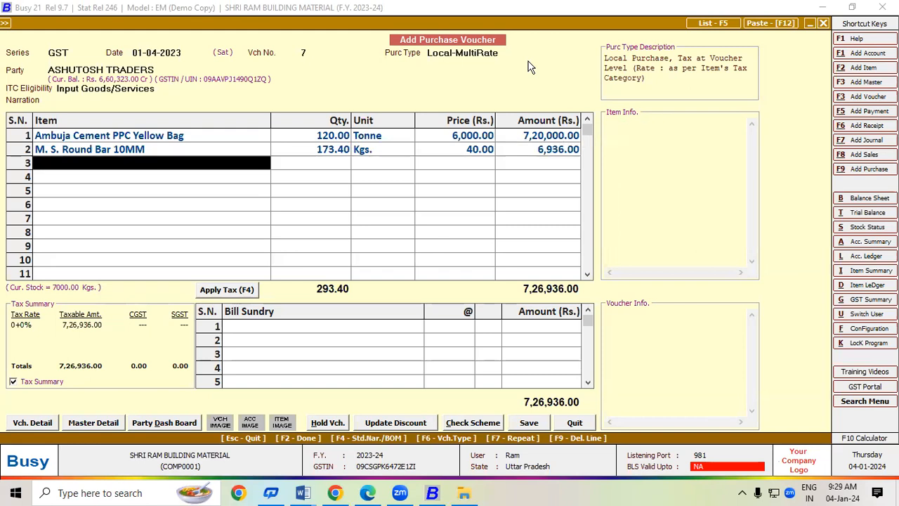
Apply GST so CGST and SGST bill sundries appear at 9% and 14%.
click(245, 295)
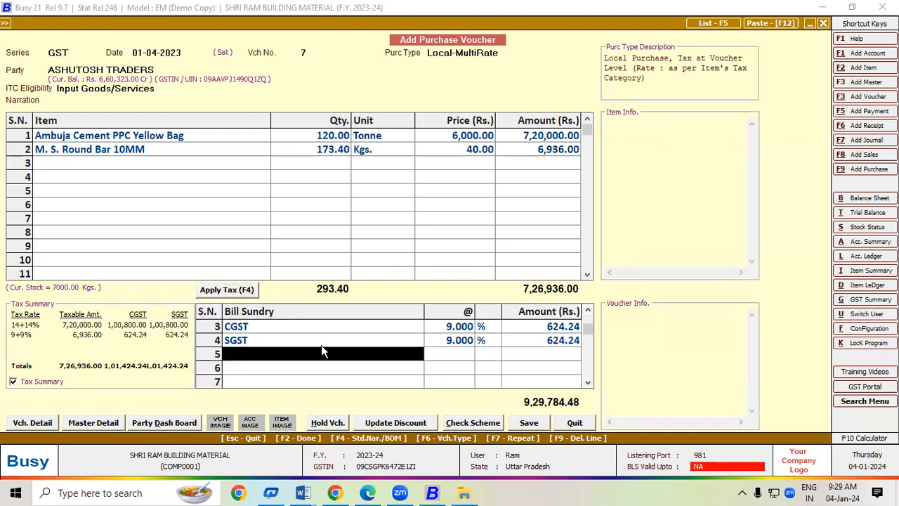
click(458, 328)
click(454, 342)
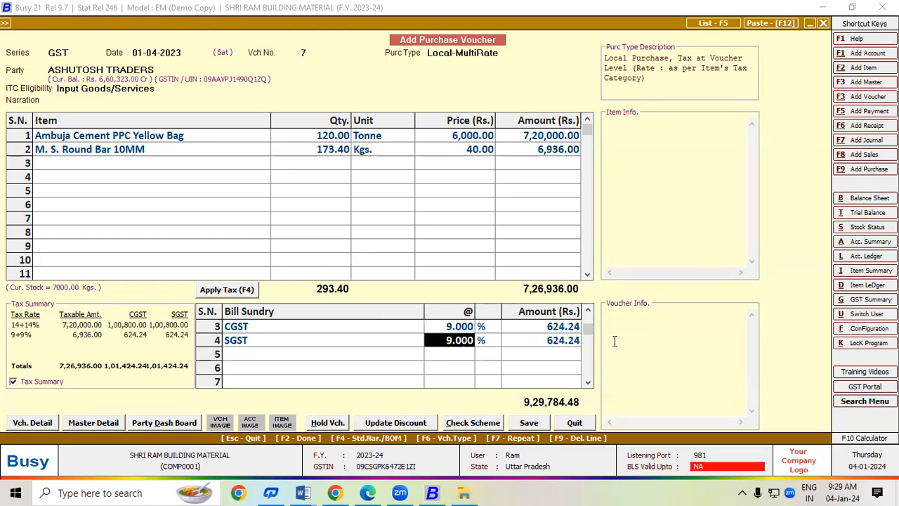
click(589, 314)
click(588, 314)
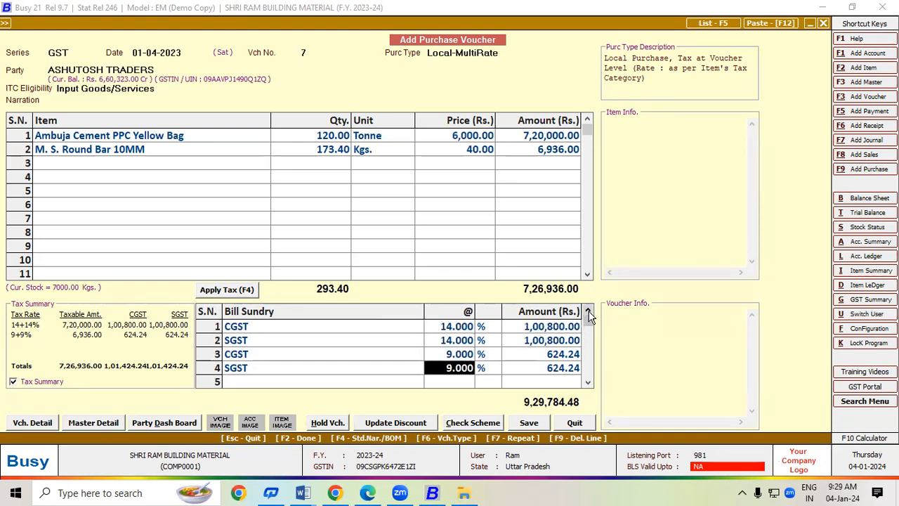
click(467, 327)
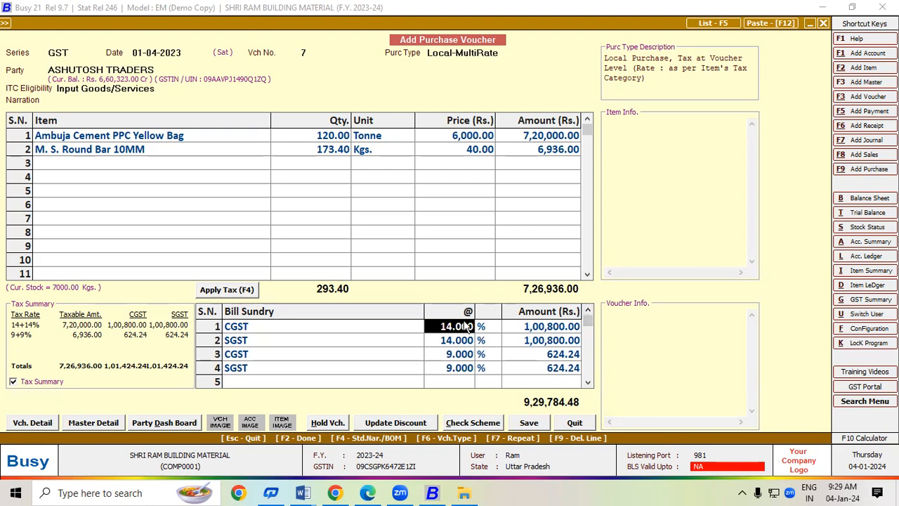
Check the cement's 28% and round bar's 18% rates against their CGST/SGST lines.
click(306, 140)
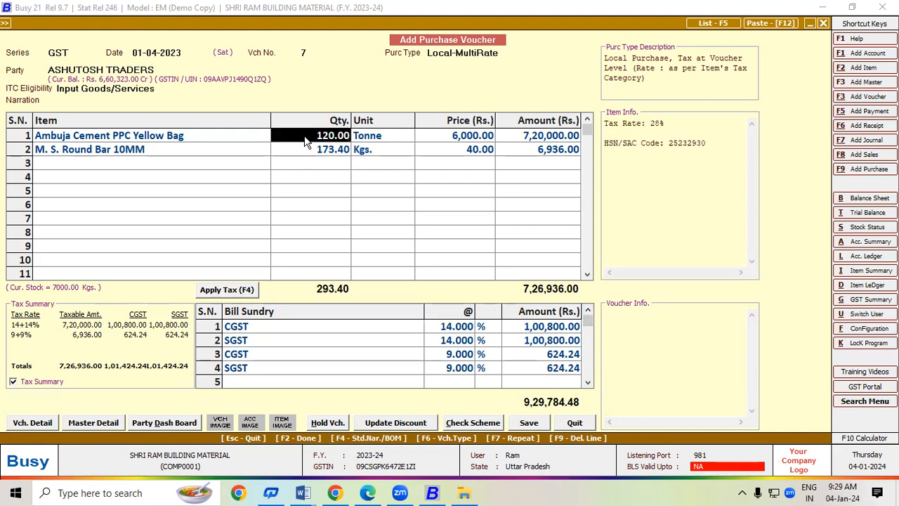
click(294, 326)
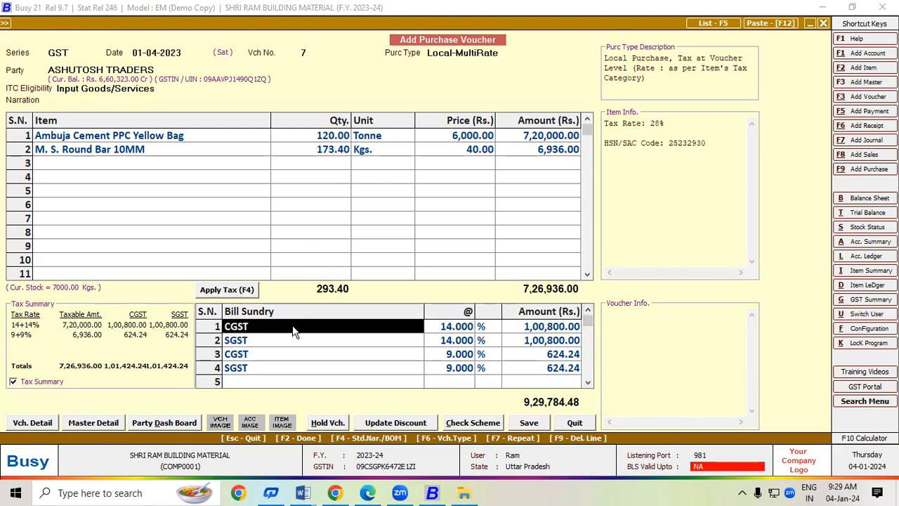
click(293, 341)
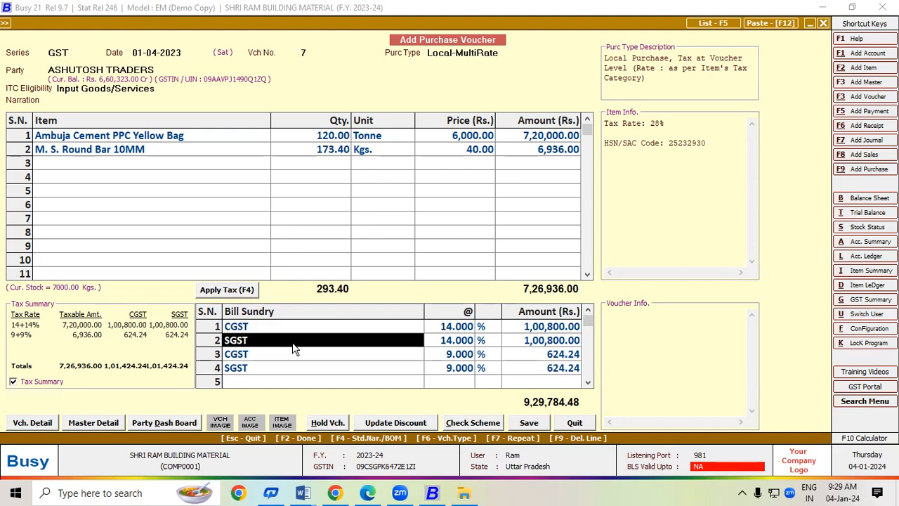
click(165, 150)
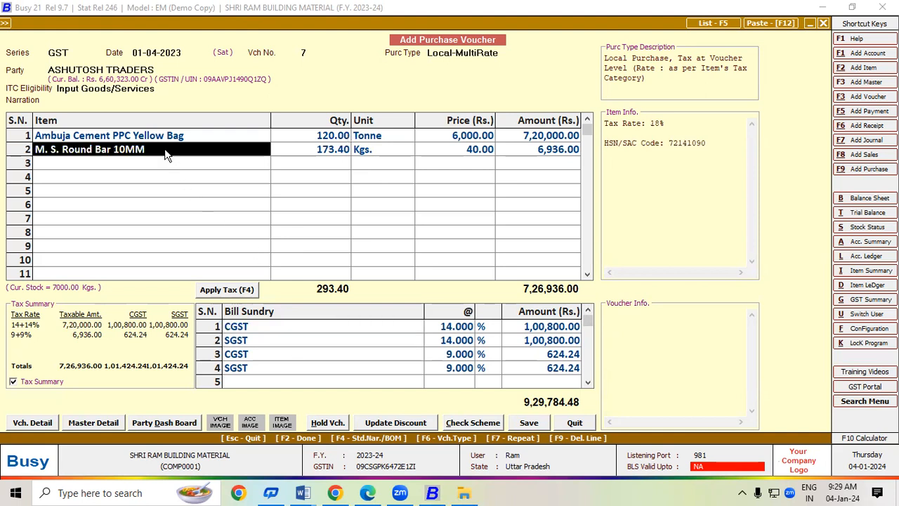
click(263, 355)
click(265, 369)
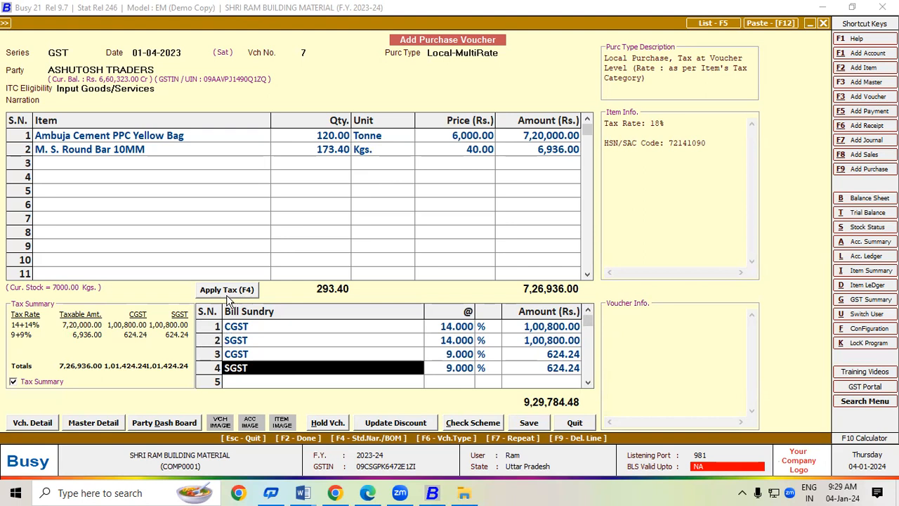
key(Down)
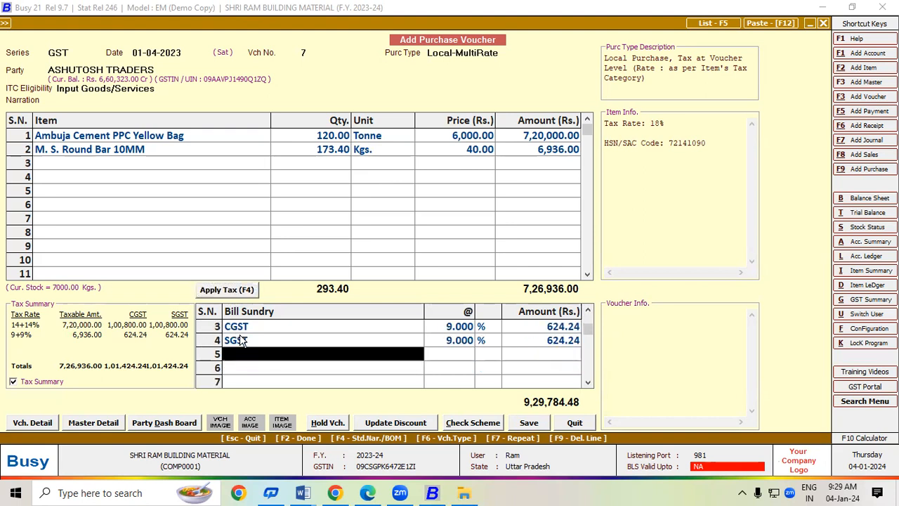
click(588, 314)
click(588, 314)
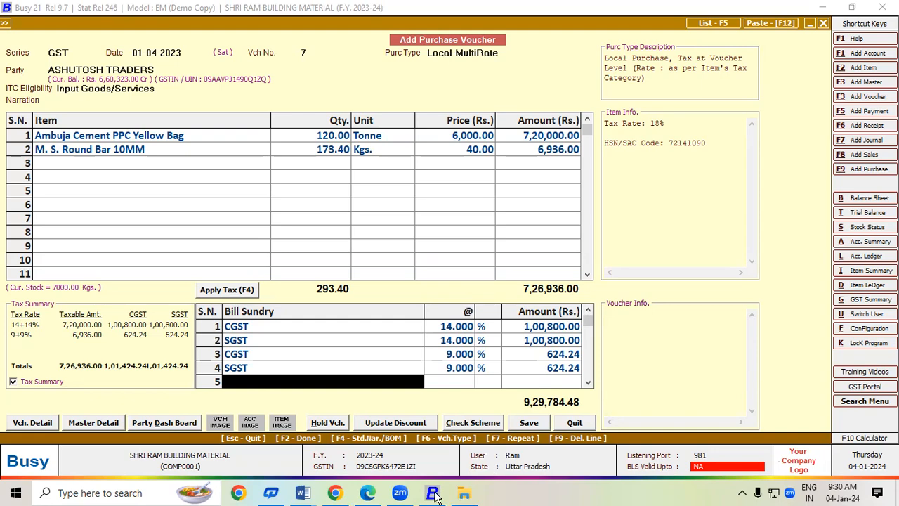
click(367, 493)
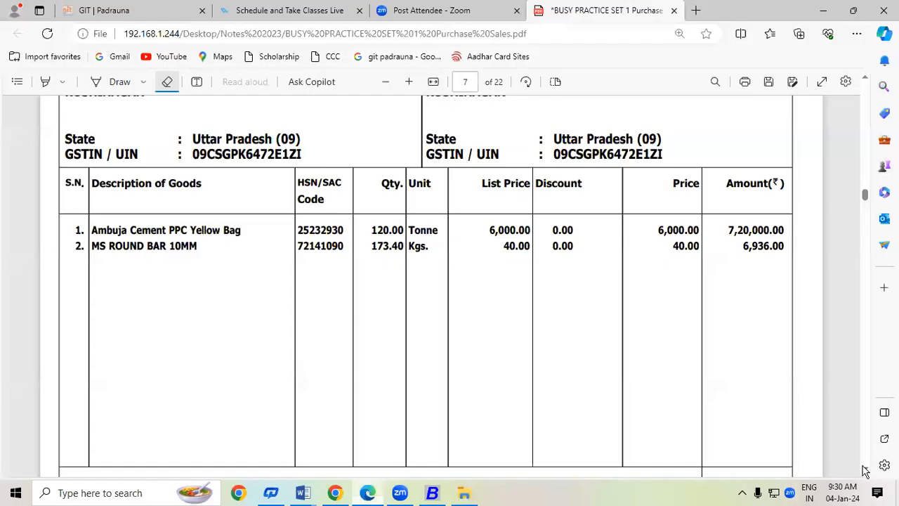
Check the invoice's tax totals, then save voucher 7 to reach GST Reporting Details.
scroll(865, 470, down, 5)
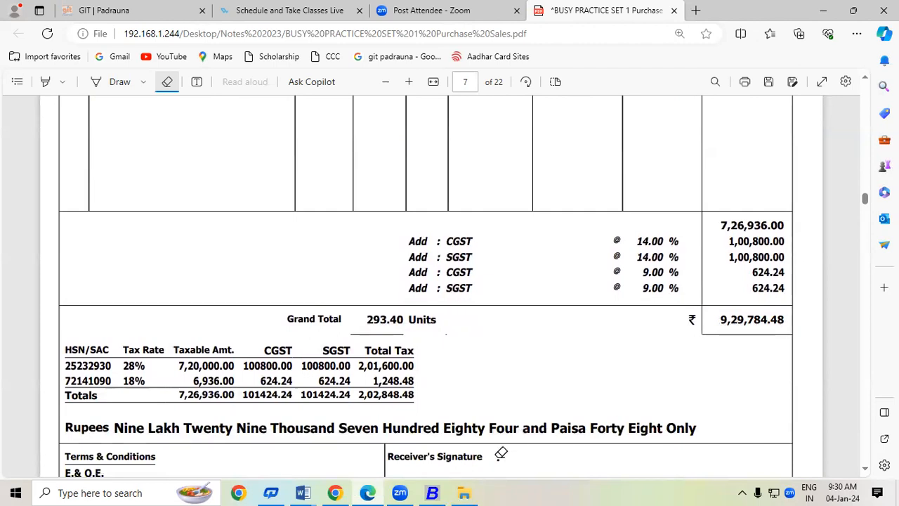
key(alt+Tab)
click(529, 422)
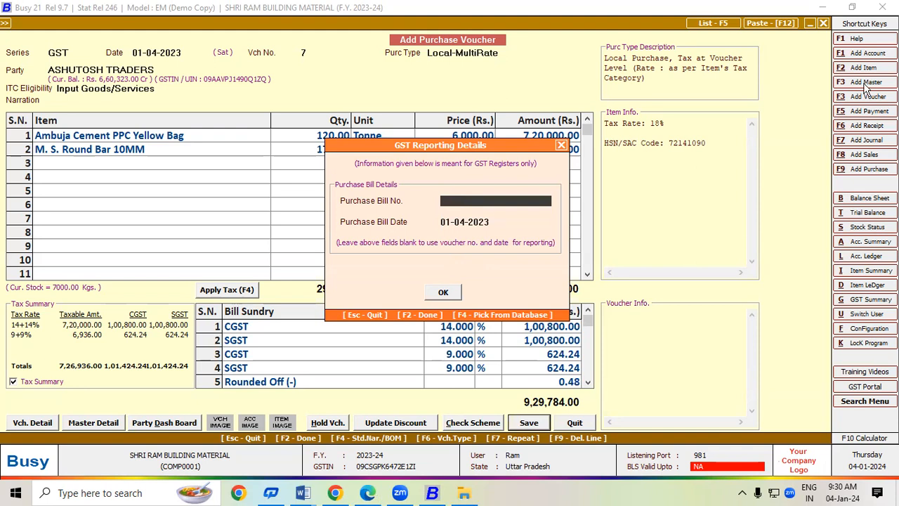
Copy invoice number TAX-0005 from the PDF as the bill number and finish saving voucher 7.
key(alt+Tab)
scroll(868, 77, up, 6)
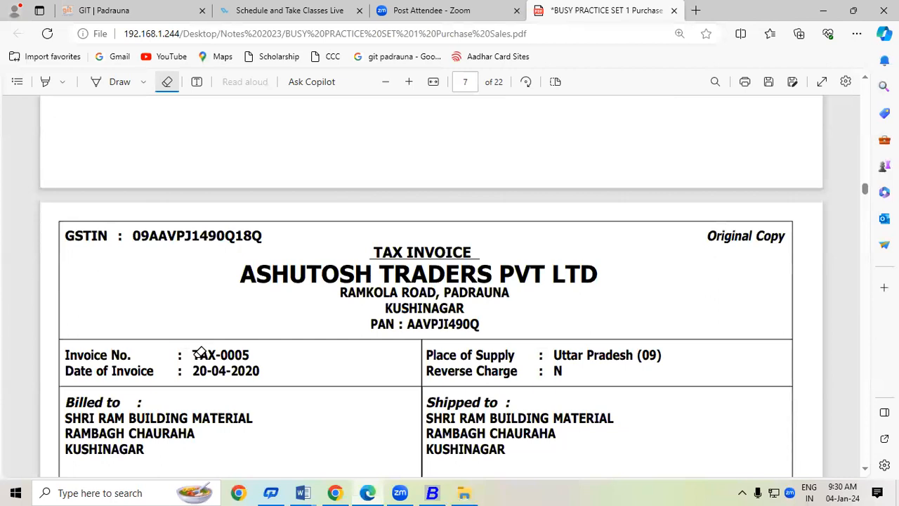
click(167, 82)
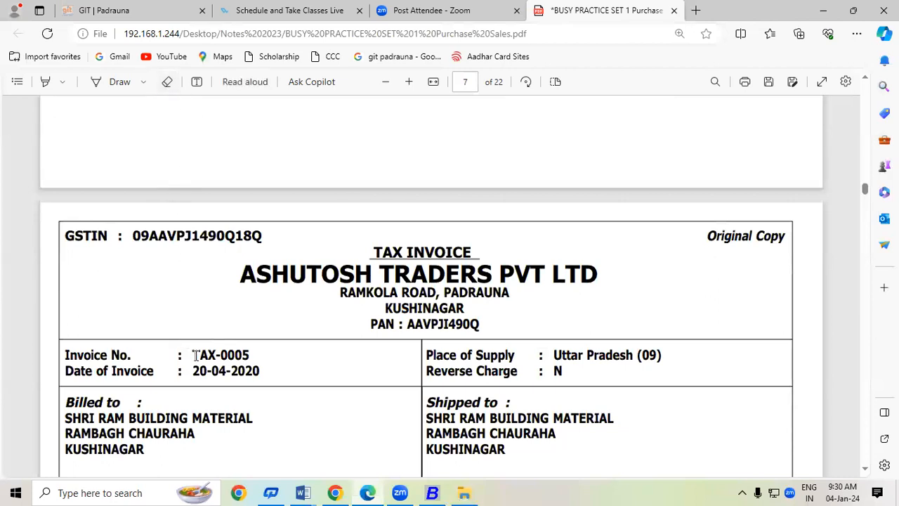
drag(198, 354, 258, 357)
key(ctrl+c)
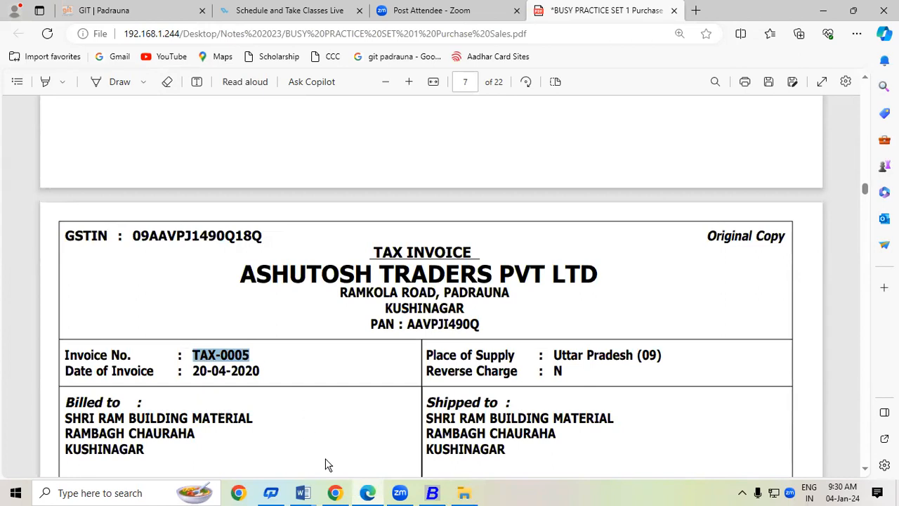
click(433, 493)
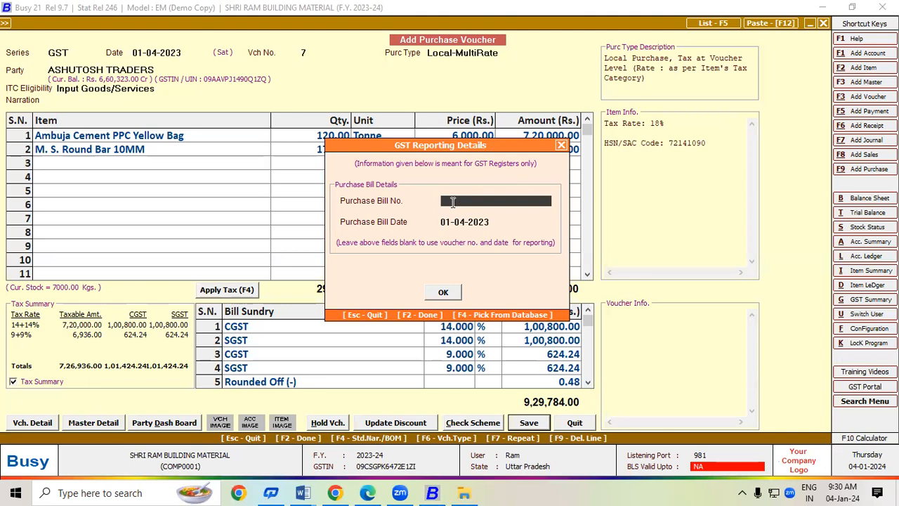
key(ctrl+v)
key(Return)
key(Return)
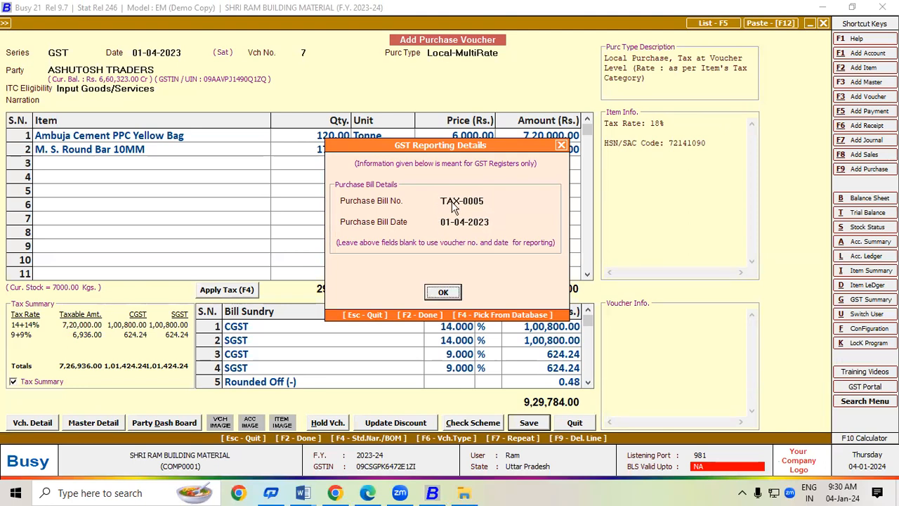
key(Return)
key(F2)
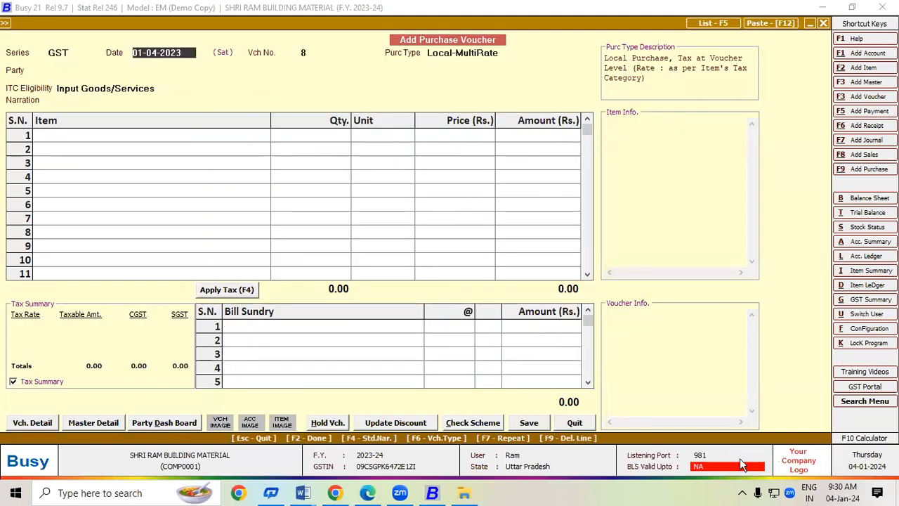
Scroll the PDF to page 8's goods table showing 10.00 Tonne Ambuja Cement at 7,680.00.
key(alt+Tab)
scroll(864, 472, down, 2)
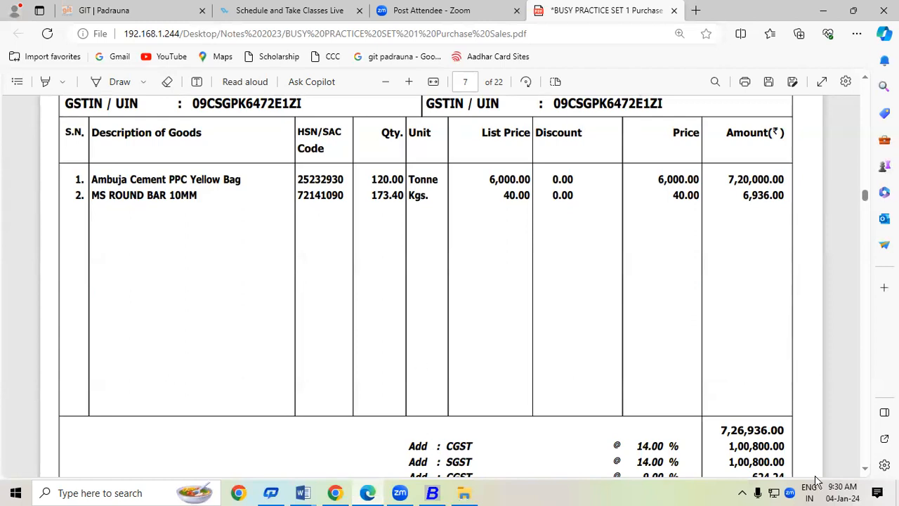
scroll(868, 472, down, 3)
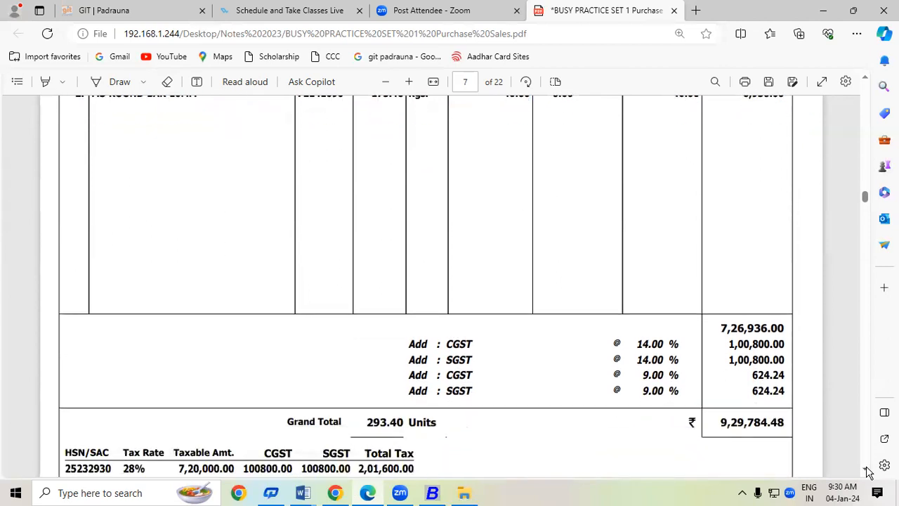
scroll(868, 472, down, 6)
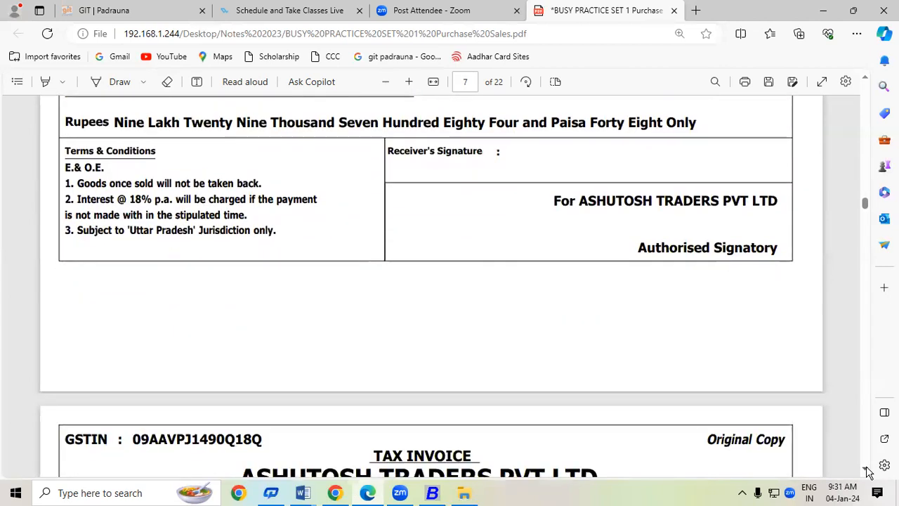
scroll(868, 472, down, 2)
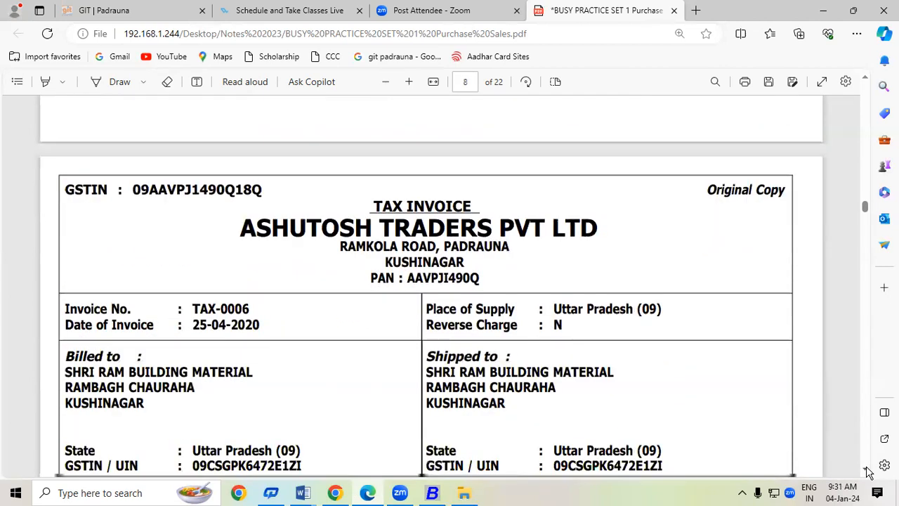
scroll(868, 472, down, 4)
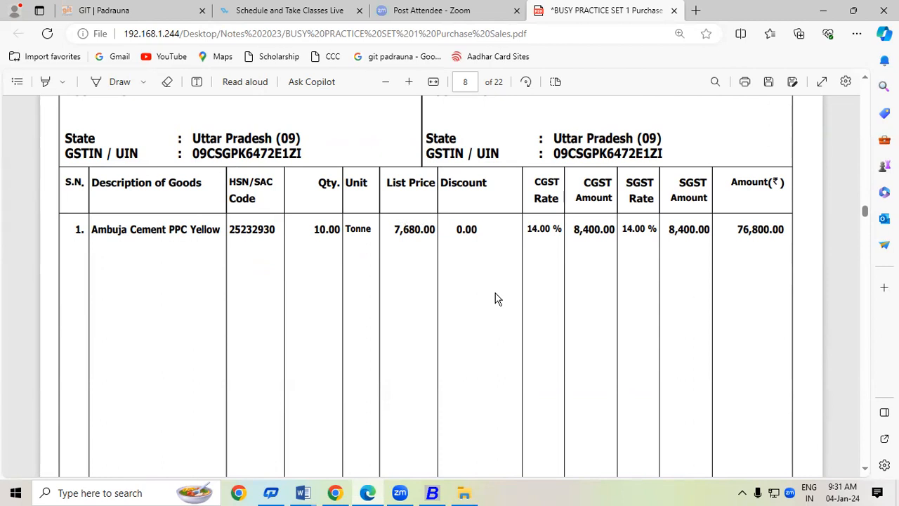
Ink page 8: underline quantity 10.00, and underline and circle price 7,680.00.
click(120, 84)
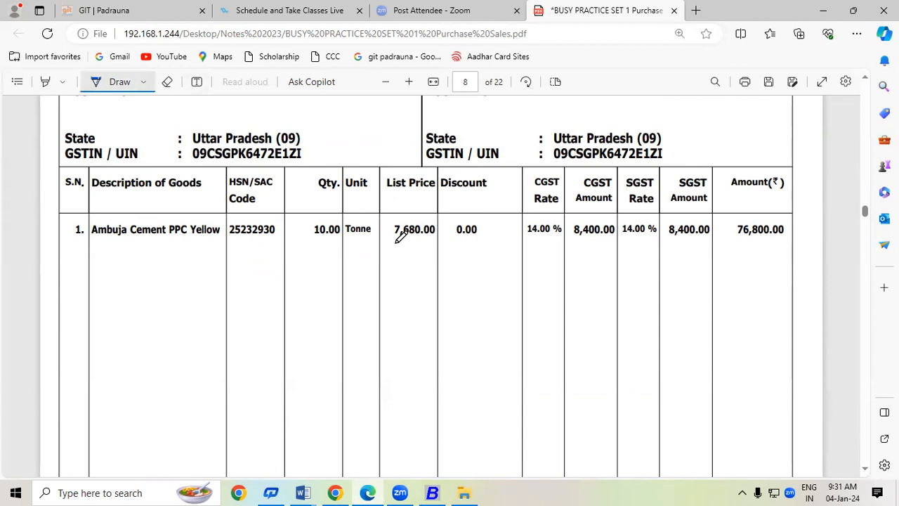
drag(392, 241, 435, 240)
drag(304, 245, 334, 245)
drag(391, 241, 435, 241)
drag(393, 241, 435, 239)
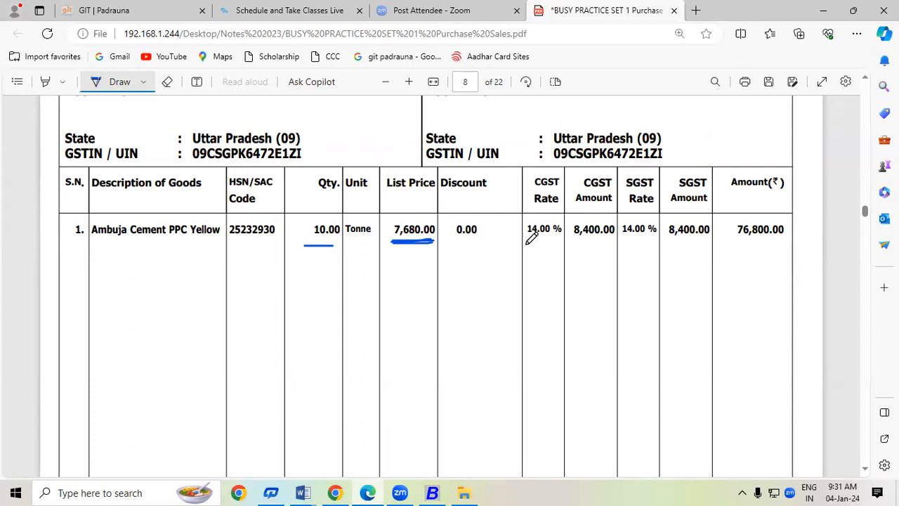
scroll(865, 469, down, 5)
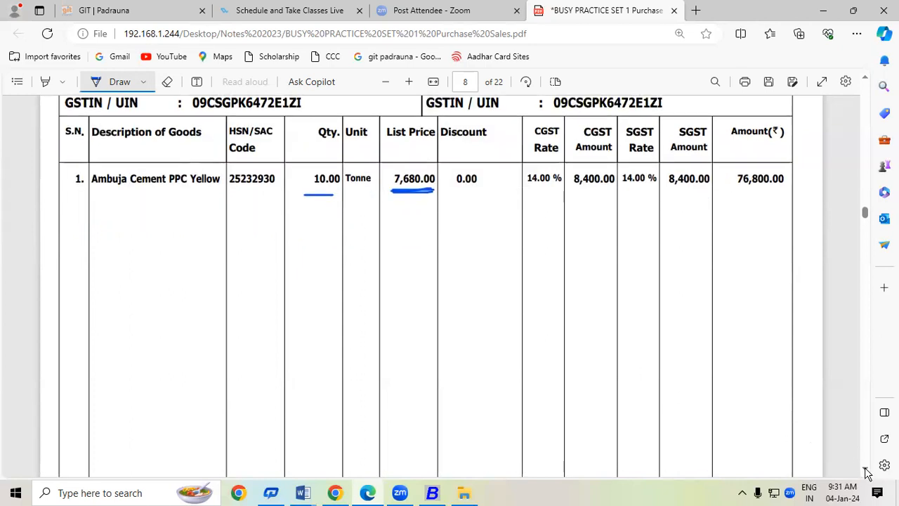
drag(730, 413, 767, 412)
scroll(864, 77, up, 5)
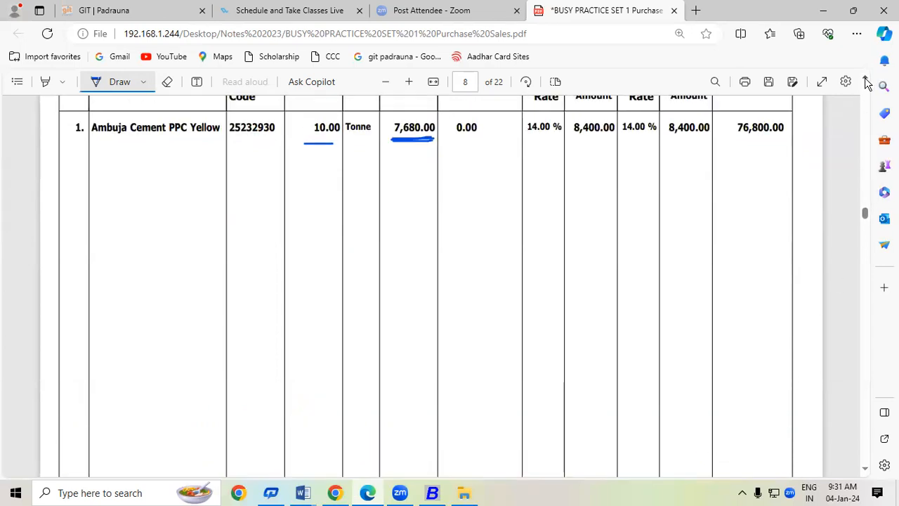
mouse_move(439, 186)
mouse_down()
mouse_move(426, 161)
mouse_move(396, 159)
mouse_move(387, 180)
mouse_move(408, 198)
mouse_move(436, 191)
mouse_move(440, 173)
mouse_up()
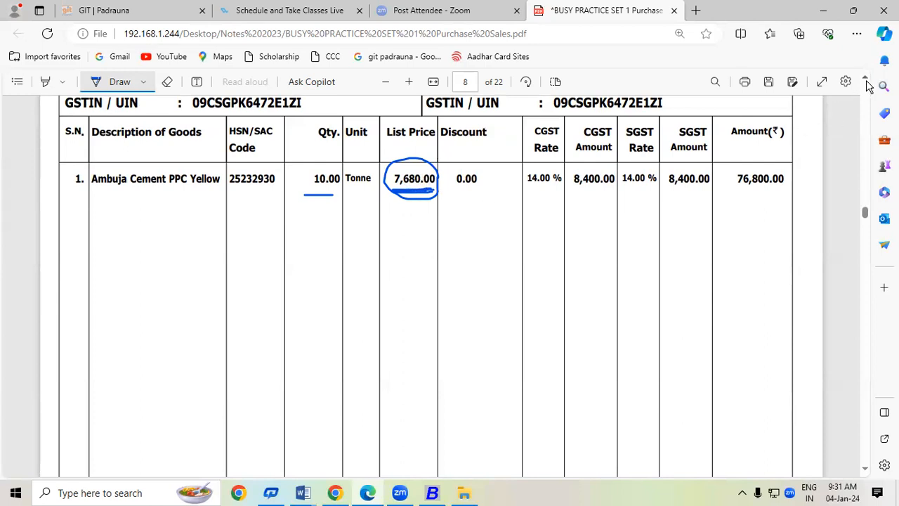
scroll(867, 85, up, 5)
scroll(867, 84, up, 10)
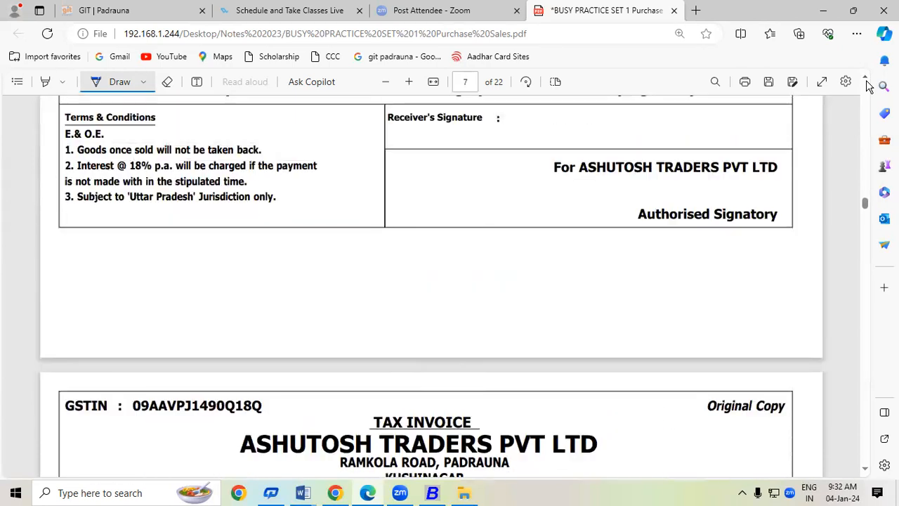
Underline 120.00, 6,000.00 and 7,20,000.00 on page 7 and bracket the 14% tax rows.
scroll(867, 84, up, 1)
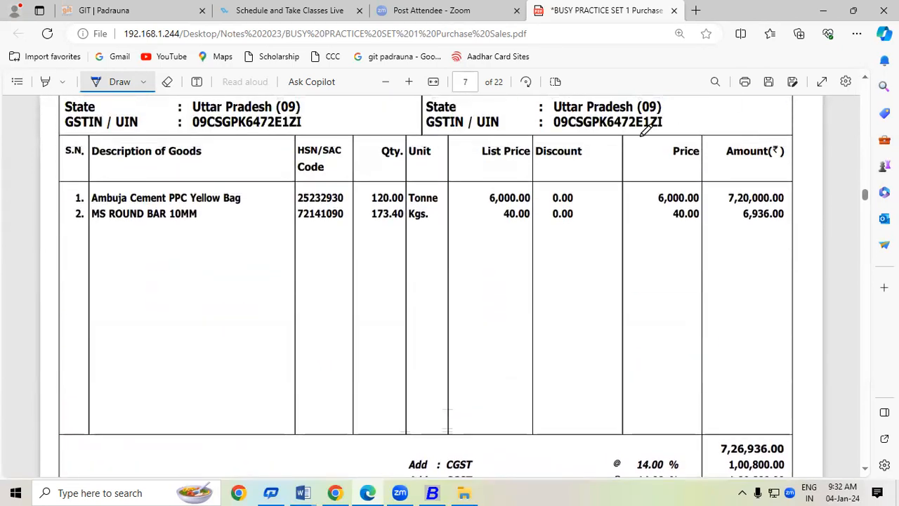
drag(490, 205, 530, 206)
drag(369, 206, 386, 205)
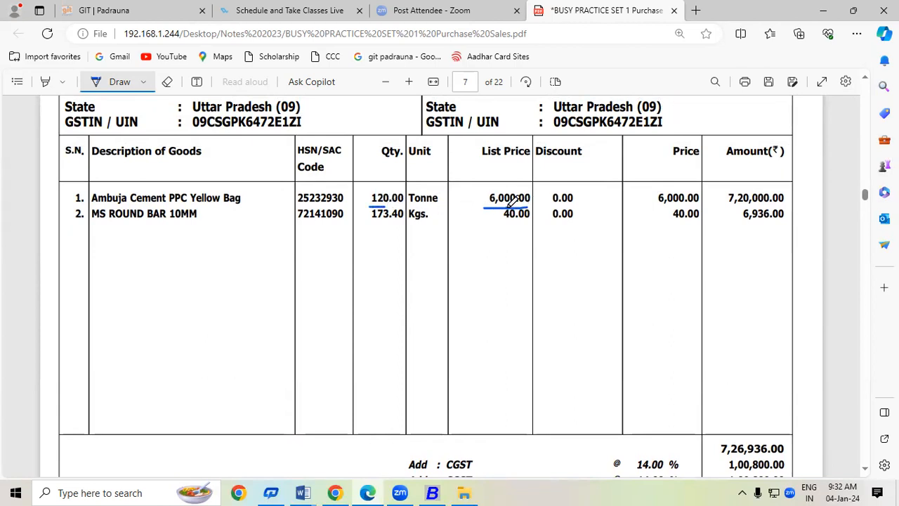
drag(729, 206, 781, 204)
click(864, 470)
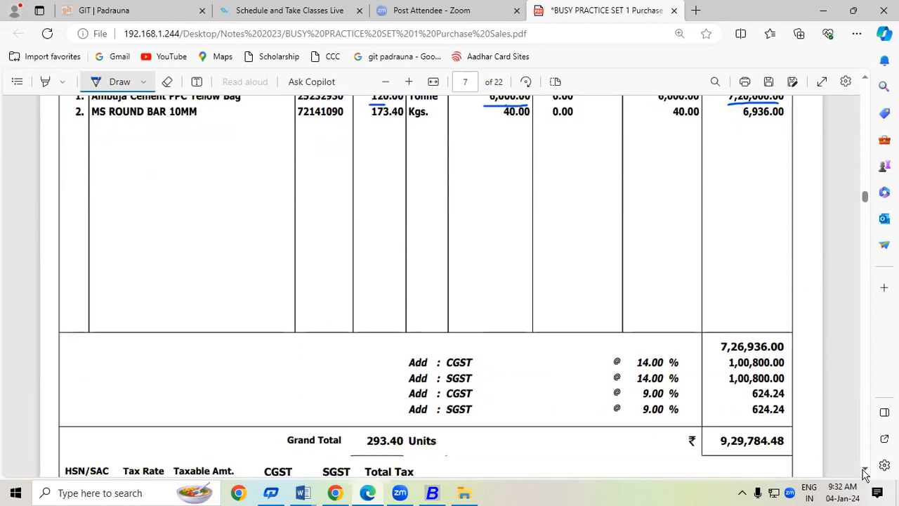
click(864, 470)
drag(687, 313, 687, 334)
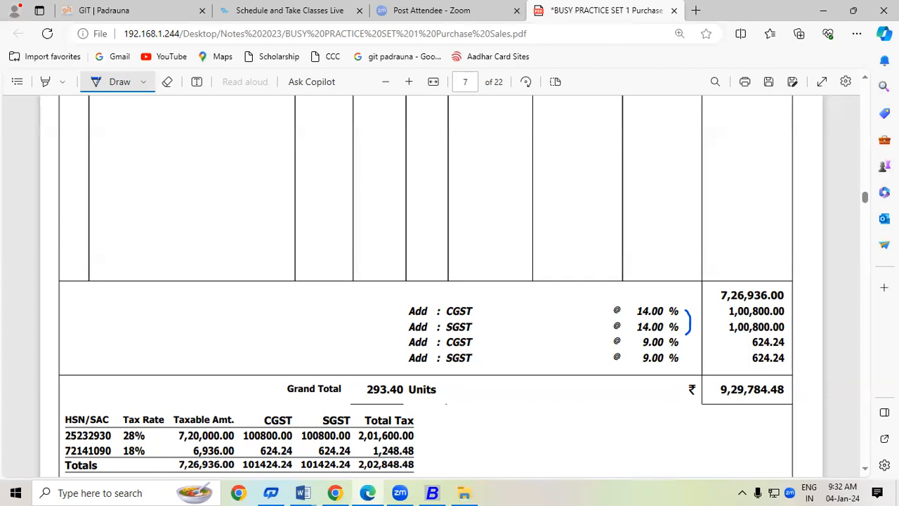
scroll(868, 469, down, 10)
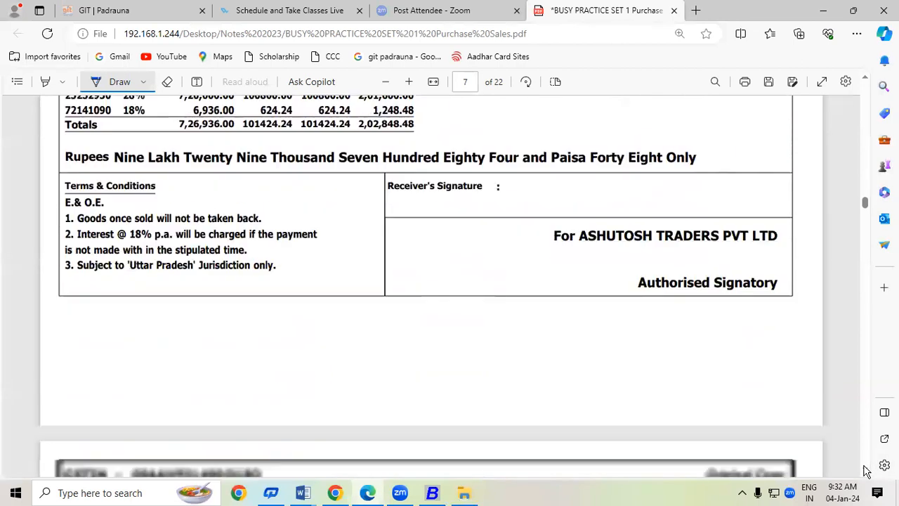
scroll(868, 469, down, 4)
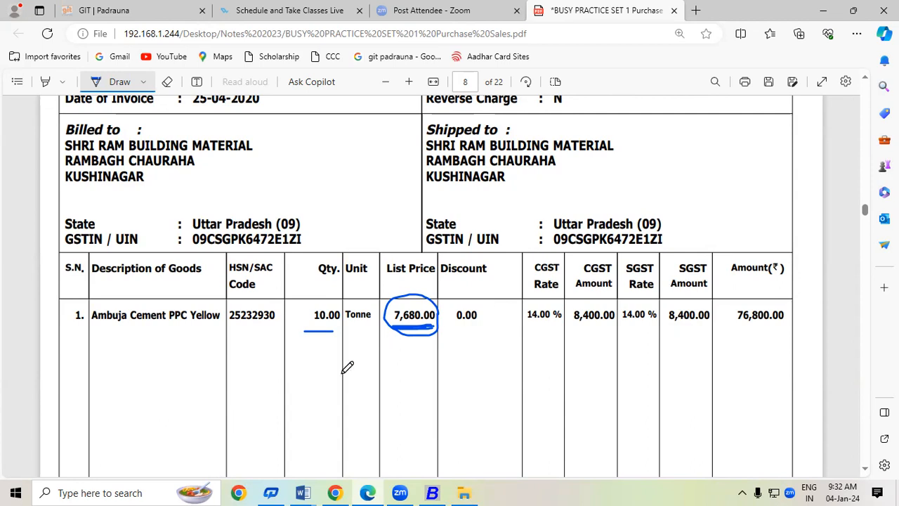
Handwrite a rough calculation below page 8's cement line, ticking and circling the result.
mouse_move(320, 372)
mouse_down()
mouse_move(325, 397)
mouse_move(351, 368)
mouse_move(380, 380)
mouse_move(368, 376)
mouse_move(372, 409)
mouse_move(386, 396)
mouse_up()
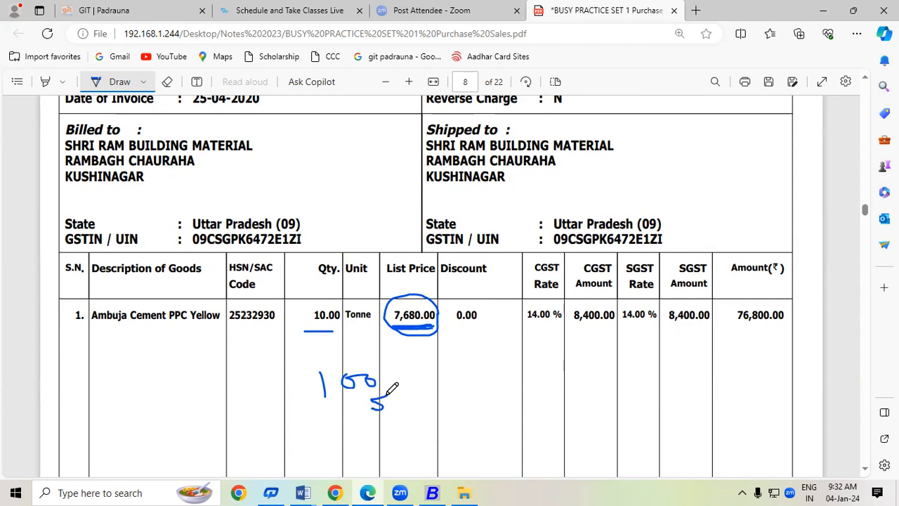
drag(334, 433, 408, 418)
mouse_move(346, 440)
mouse_down()
mouse_move(347, 458)
mouse_move(364, 453)
mouse_move(363, 440)
mouse_move(415, 439)
mouse_move(399, 456)
mouse_move(449, 424)
mouse_up()
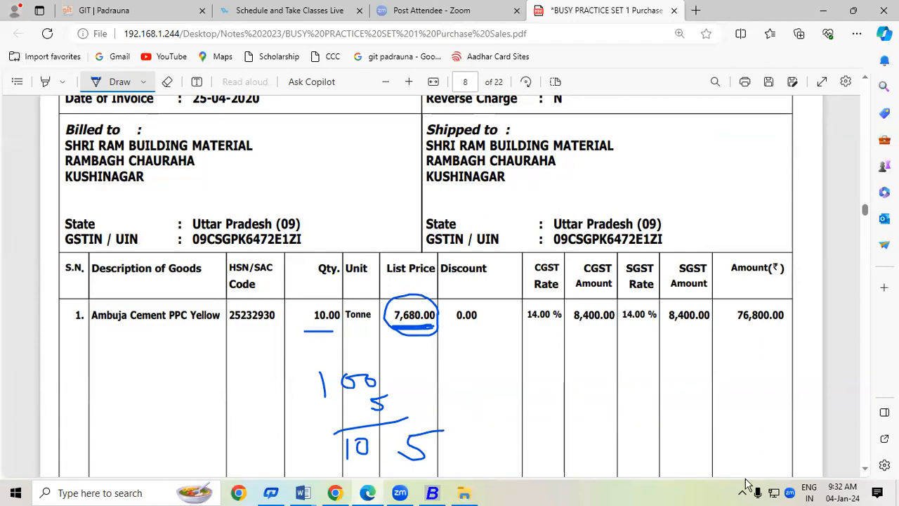
scroll(862, 469, down, 3)
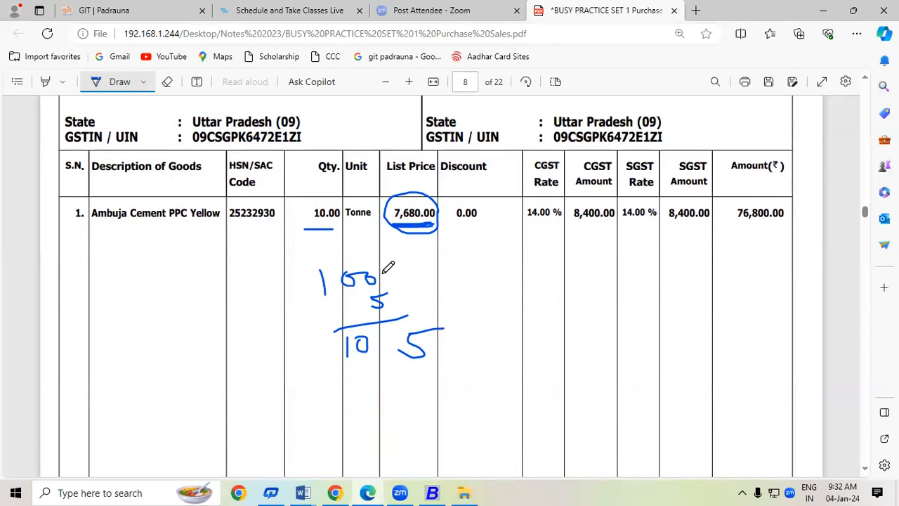
drag(384, 275, 422, 268)
drag(395, 275, 420, 267)
click(455, 328)
mouse_move(455, 327)
mouse_down()
mouse_move(362, 320)
mouse_move(344, 342)
mouse_move(449, 325)
mouse_up()
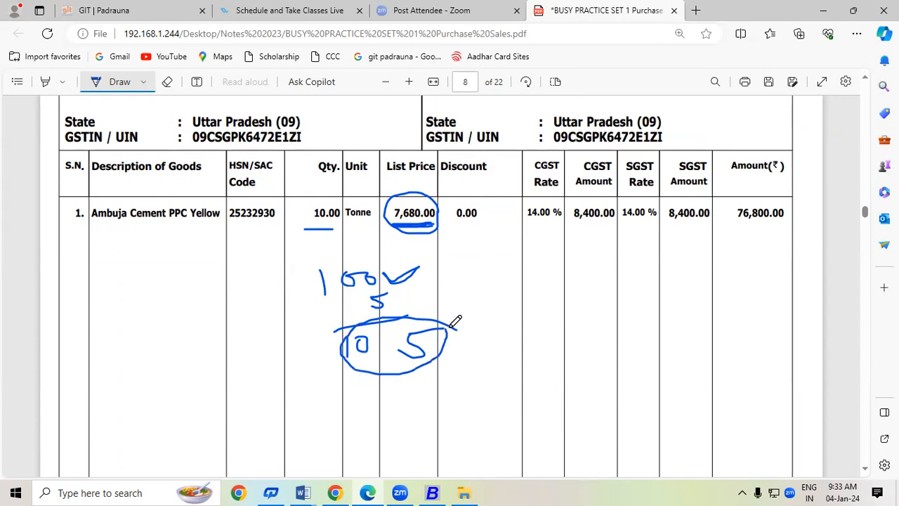
drag(409, 278, 420, 271)
Erase all the ink and redraw a single underline under 7,680.00.
click(167, 82)
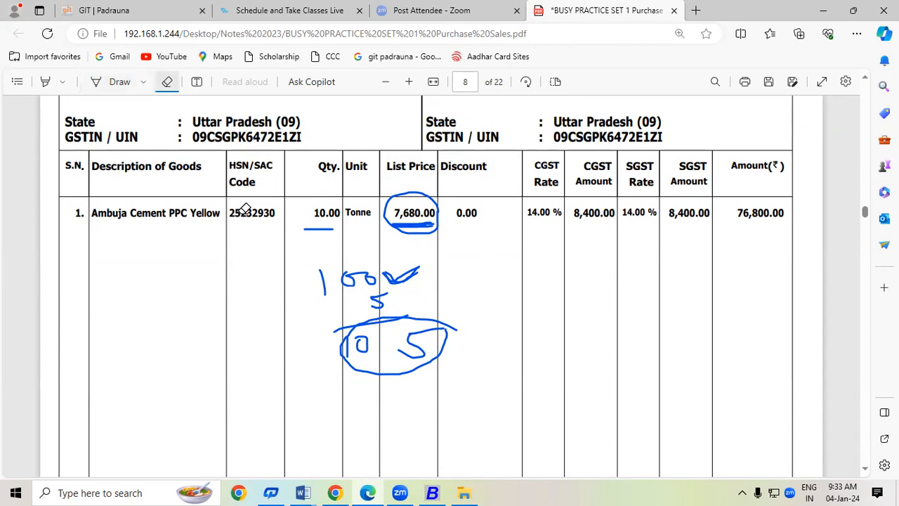
mouse_move(382, 265)
mouse_down()
mouse_move(428, 254)
mouse_move(313, 366)
mouse_move(510, 294)
mouse_move(414, 223)
mouse_move(363, 231)
mouse_move(323, 205)
mouse_up()
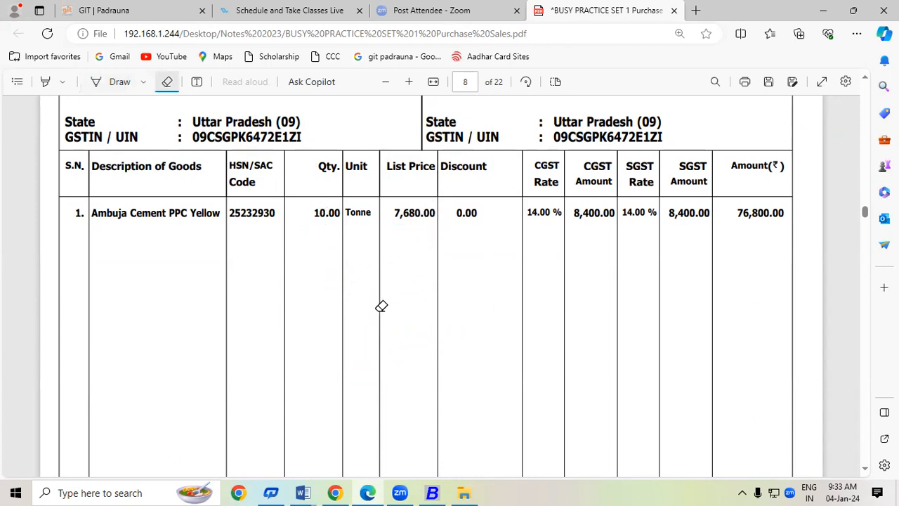
click(116, 82)
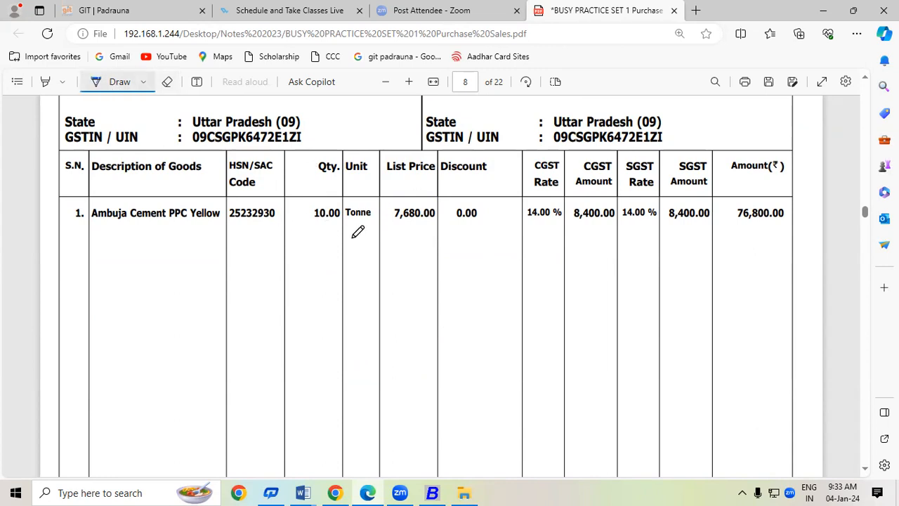
drag(393, 221, 434, 215)
Choose Local-TaxIncl. from the purchase type list.
key(alt+Tab)
key(Up)
key(Up)
key(Up)
key(Up)
key(Up)
key(Up)
key(Up)
key(Up)
key(Up)
key(Down)
key(Down)
key(Down)
key(Down)
key(Down)
key(Down)
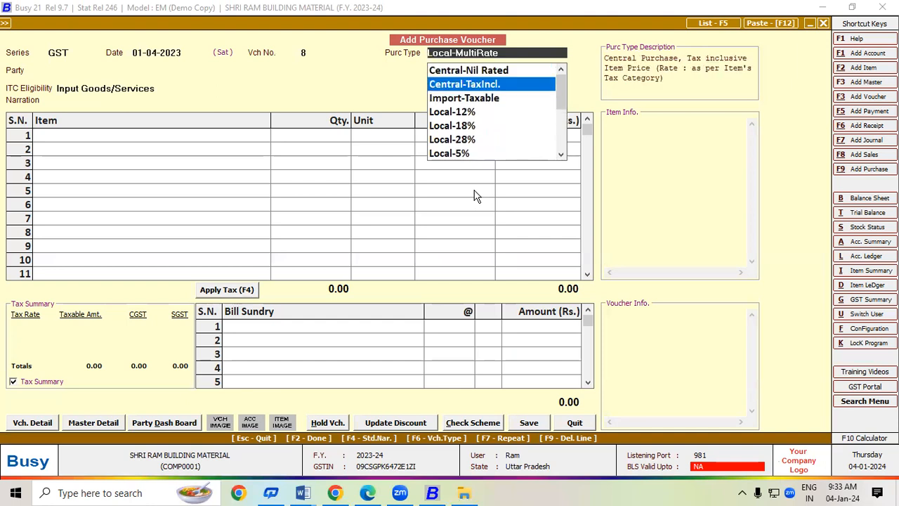
key(Down)
key(Down)
key(Down)
key(Down)
key(Down)
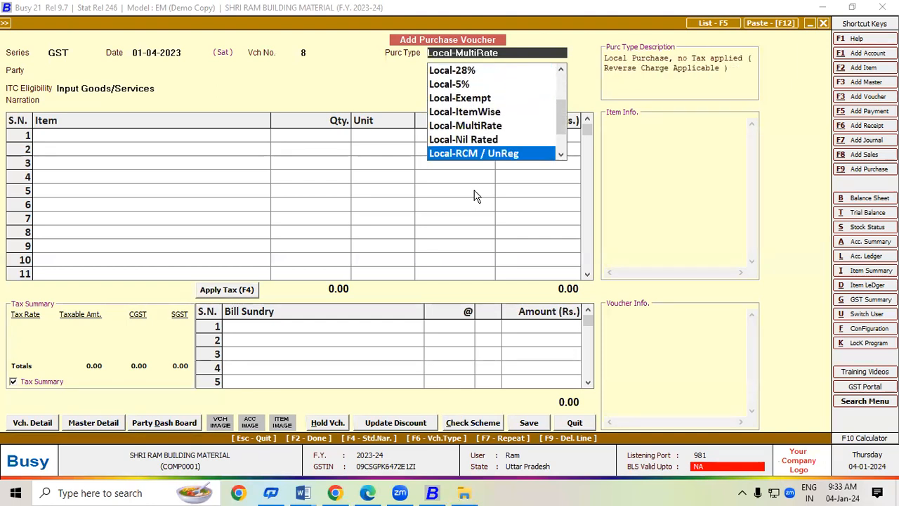
key(Down)
key(Down)
key(Up)
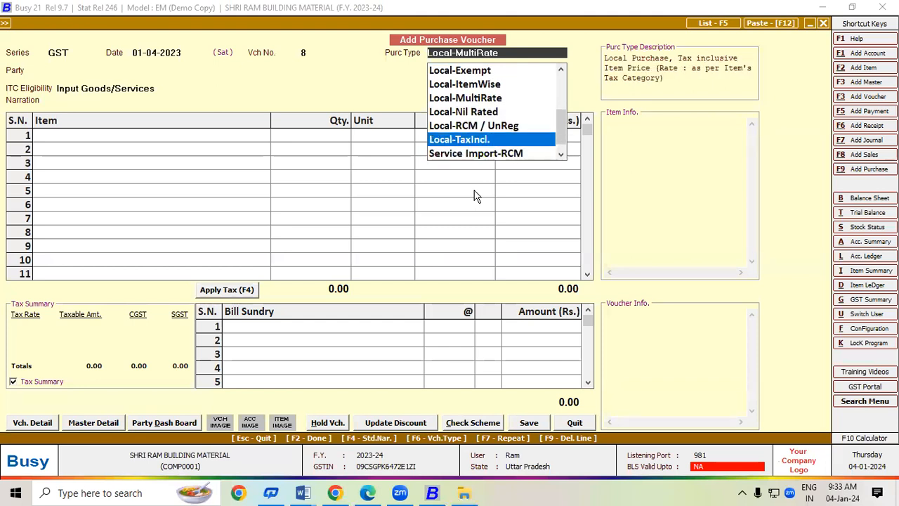
key(Return)
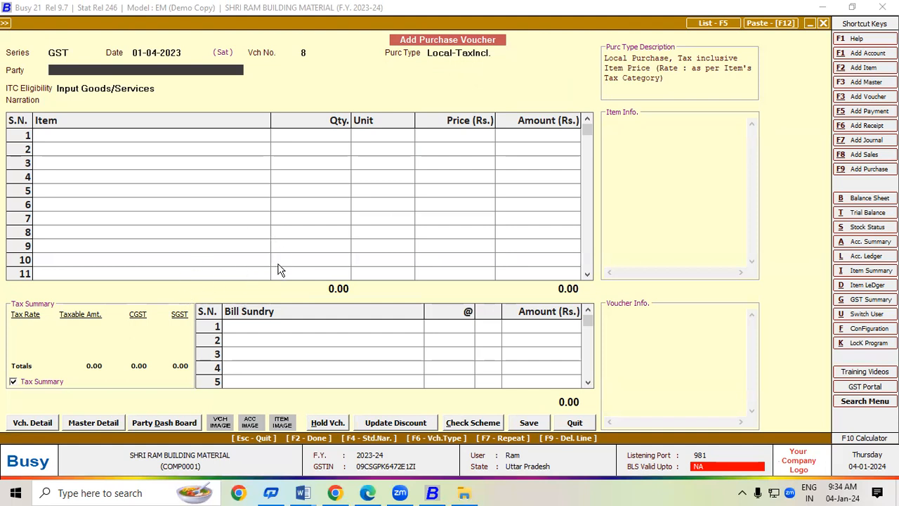
Change the purchase type to Local-18%.
click(493, 53)
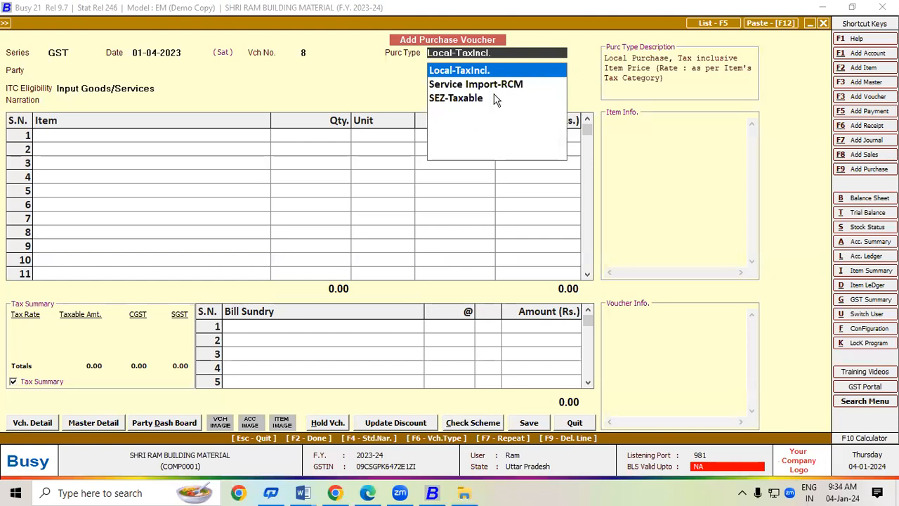
key(BackSpace)
key(BackSpace)
key(BackSpace)
key(BackSpace)
key(BackSpace)
key(BackSpace)
key(BackSpace)
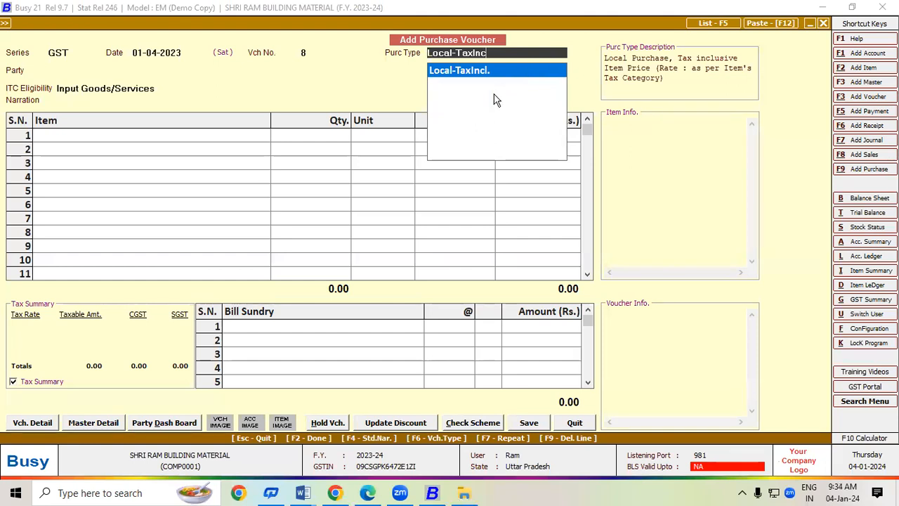
key(BackSpace)
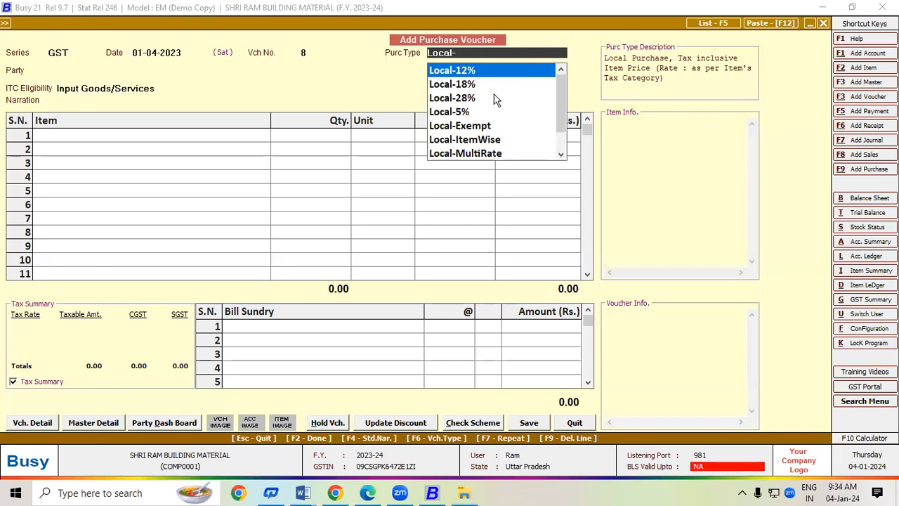
key(Down)
key(Return)
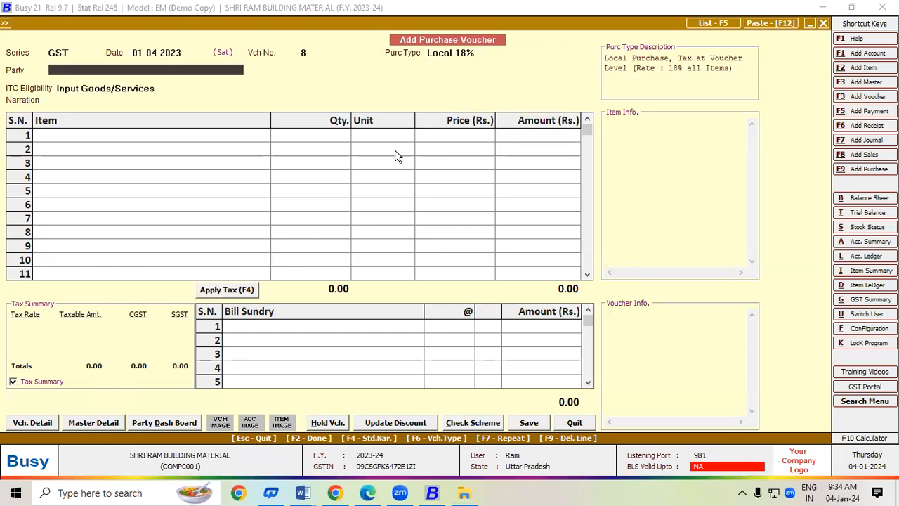
Switch the purchase type back to Local-TaxIncl. for tax-inclusive prices.
click(491, 54)
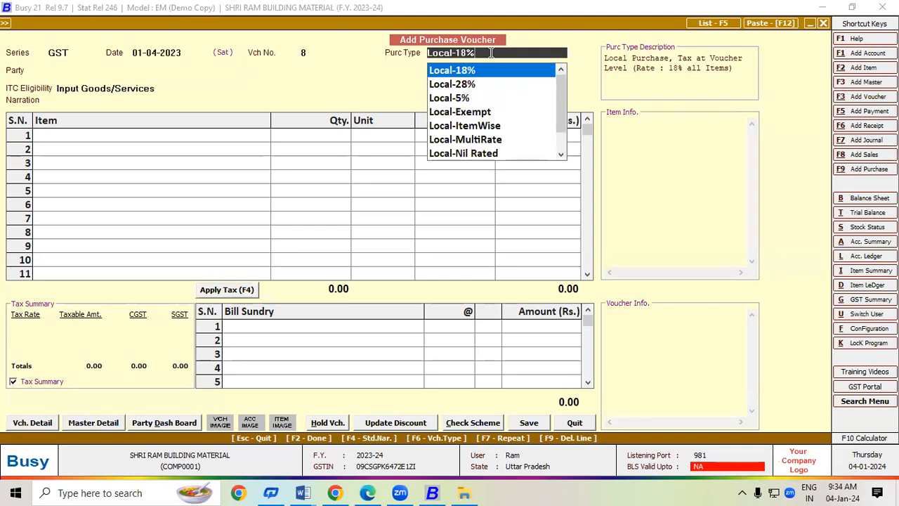
key(Down)
key(Down)
key(Down)
key(Down)
key(Down)
key(Down)
key(Down)
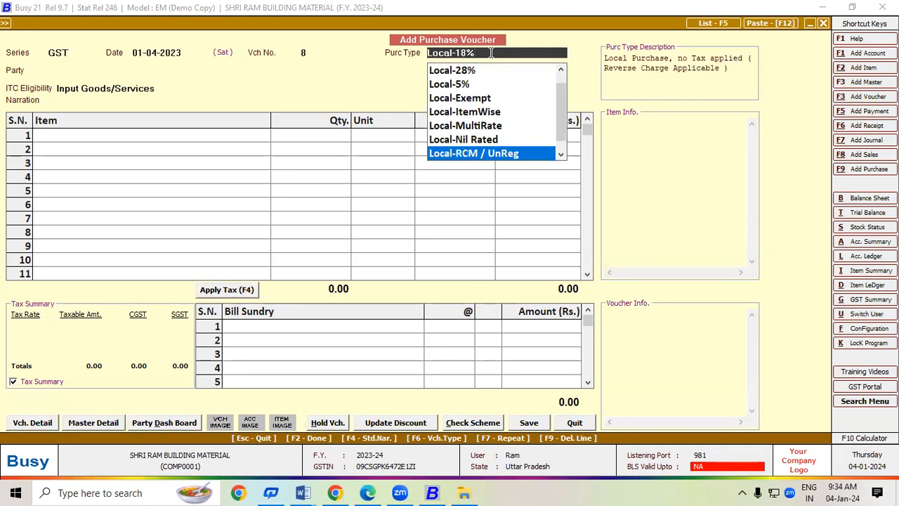
key(Down)
key(Down)
key(Up)
key(Return)
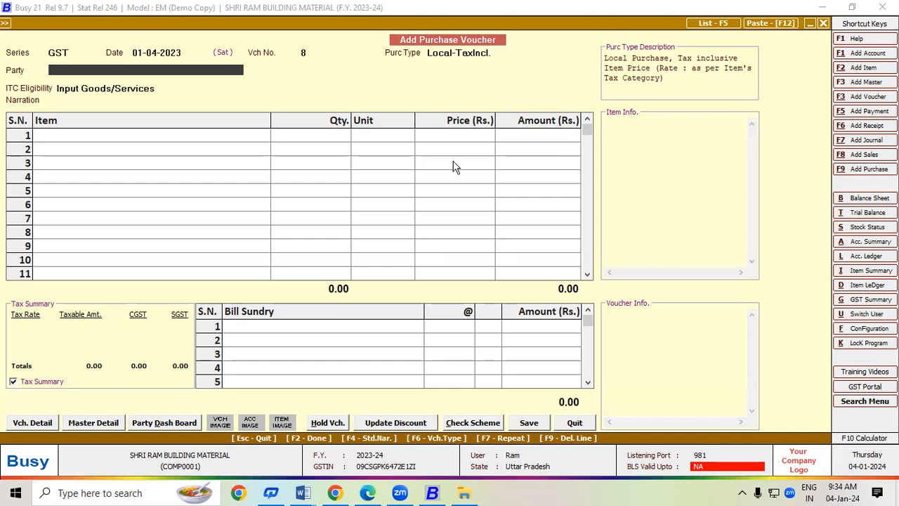
Check the invoice PDF, then select ASHUTOSH TRADERS as the voucher's party.
click(367, 492)
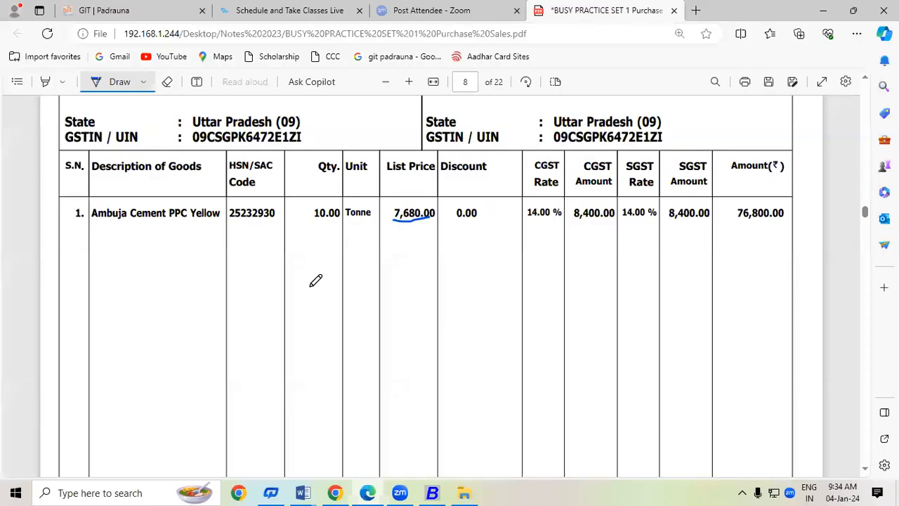
click(432, 492)
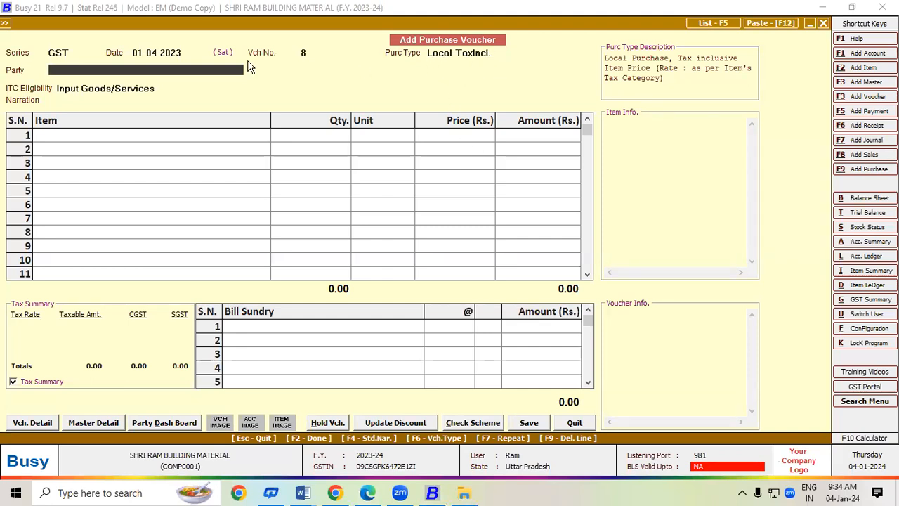
click(376, 495)
click(368, 494)
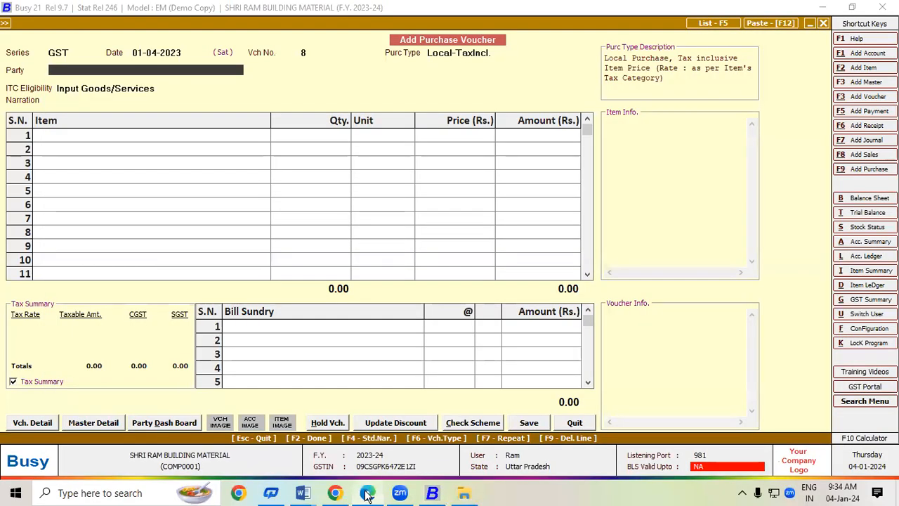
text(as)
key(Return)
key(Return)
key(Return)
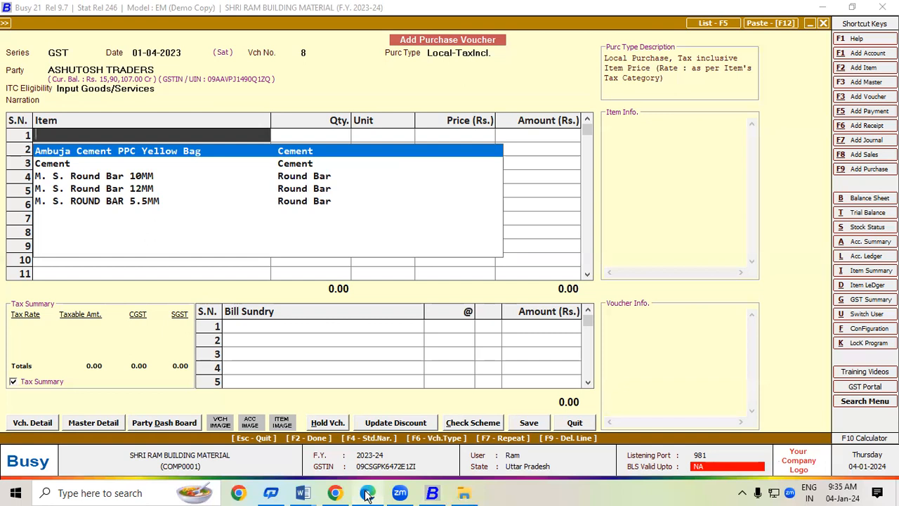
Add Ambuja Cement PPC Yellow Bag as the first item with quantity 10 Tonne.
click(367, 493)
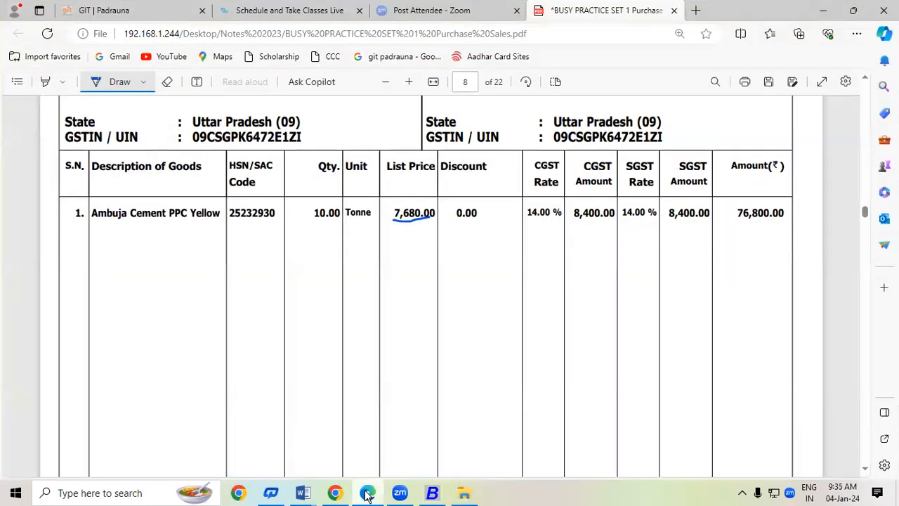
click(367, 493)
text(10)
key(Return)
key(Return)
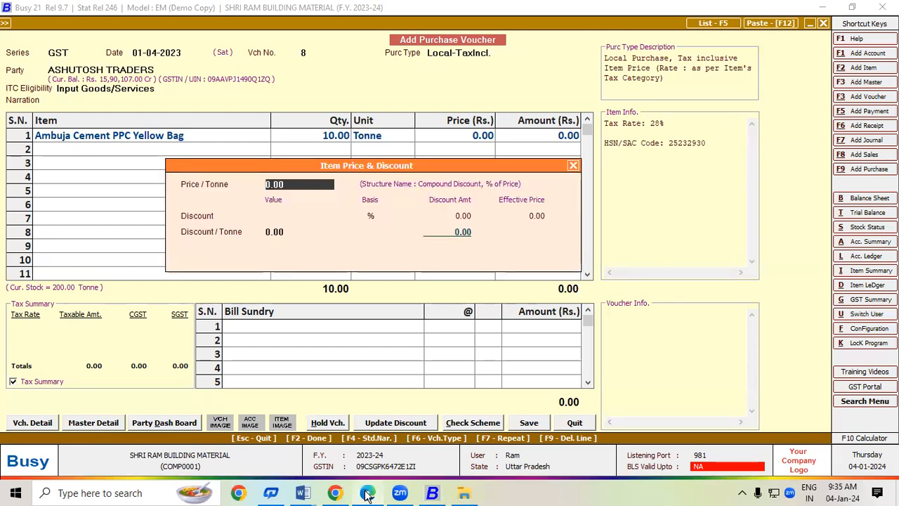
Price the cement line at 7,680 per tonne, giving an amount of 76,800.00.
text(7680)
key(Return)
key(Return)
key(Return)
key(Return)
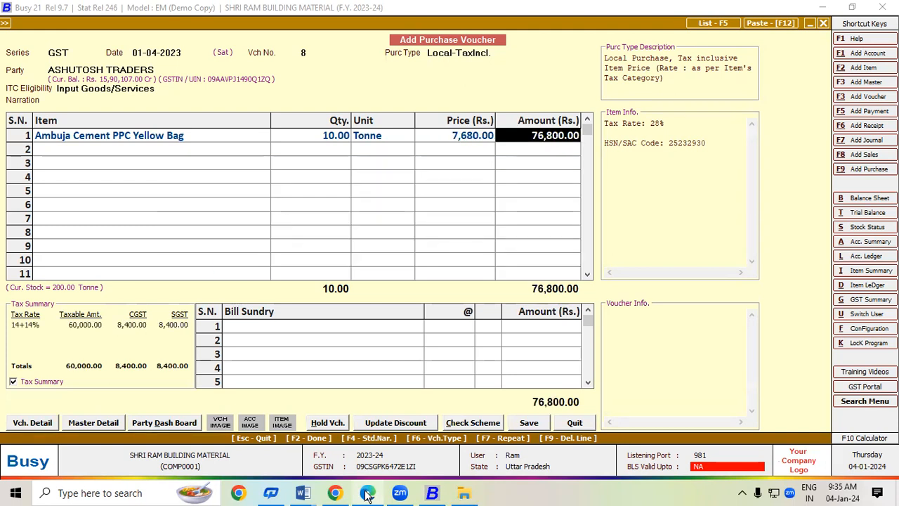
click(107, 492)
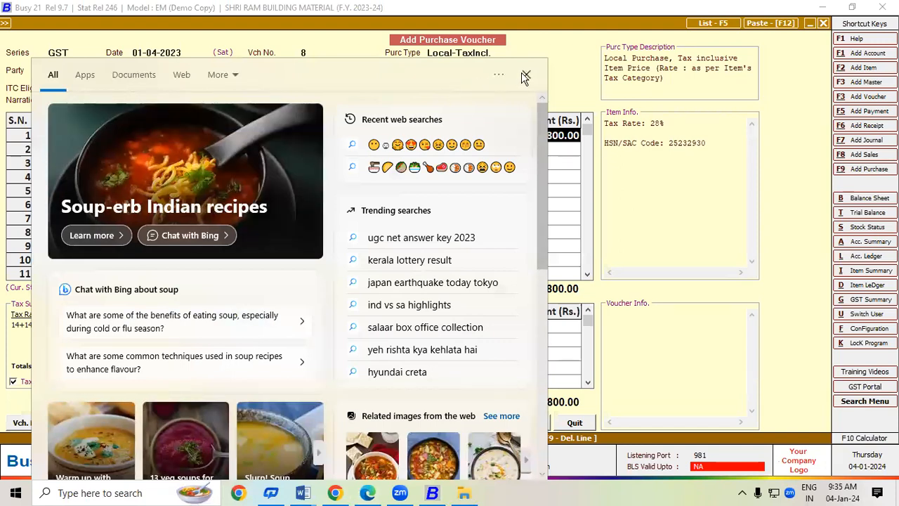
click(526, 76)
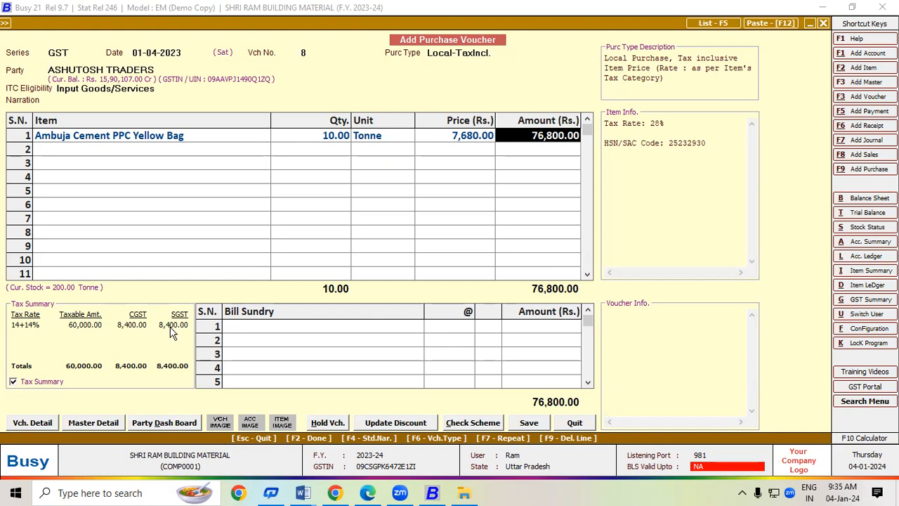
Underline the 8,400.00 CGST and SGST amounts on the invoice PDF.
click(367, 491)
drag(572, 222, 613, 223)
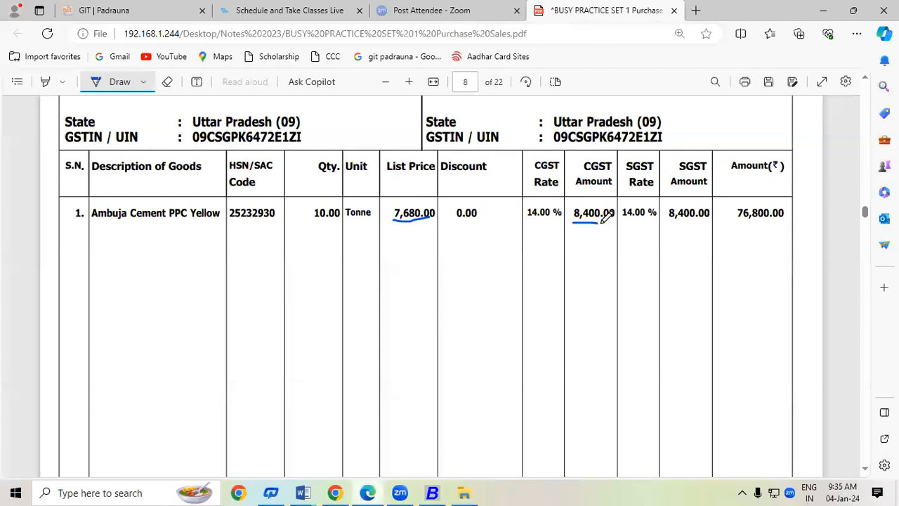
drag(670, 223, 710, 222)
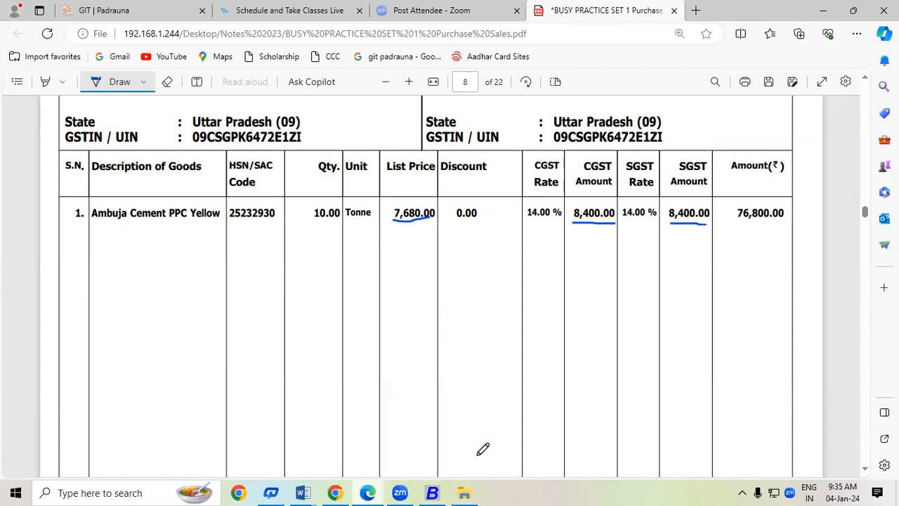
click(430, 494)
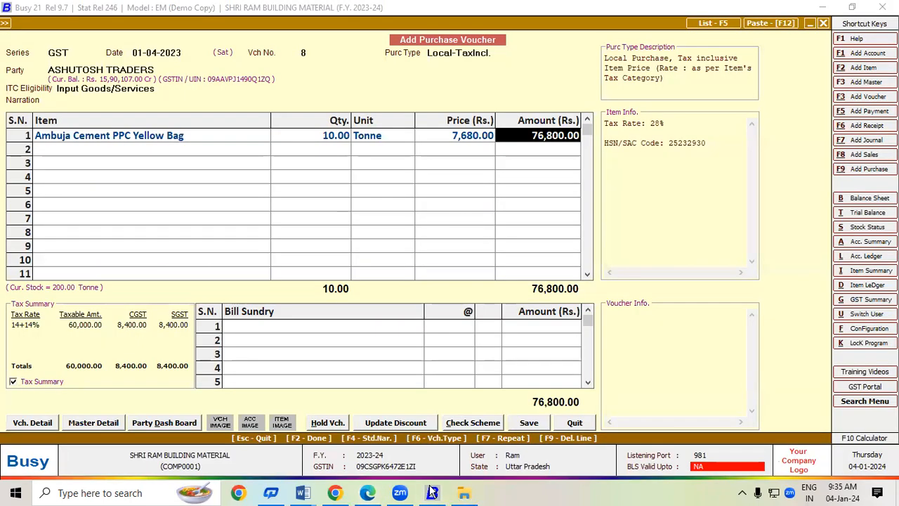
Save the cement voucher with purchase bill number Tax-0006, accepting the bill date and reference.
click(538, 426)
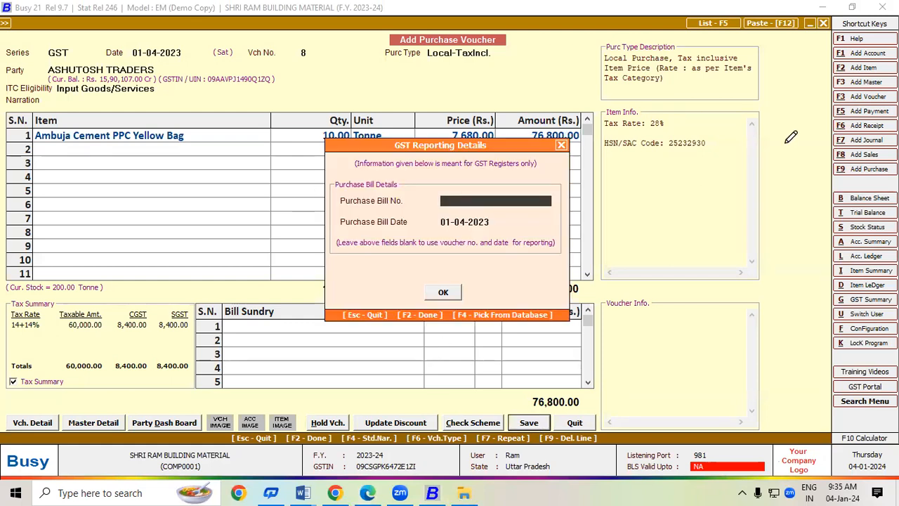
key(alt+Tab)
scroll(544, 433, up, 3)
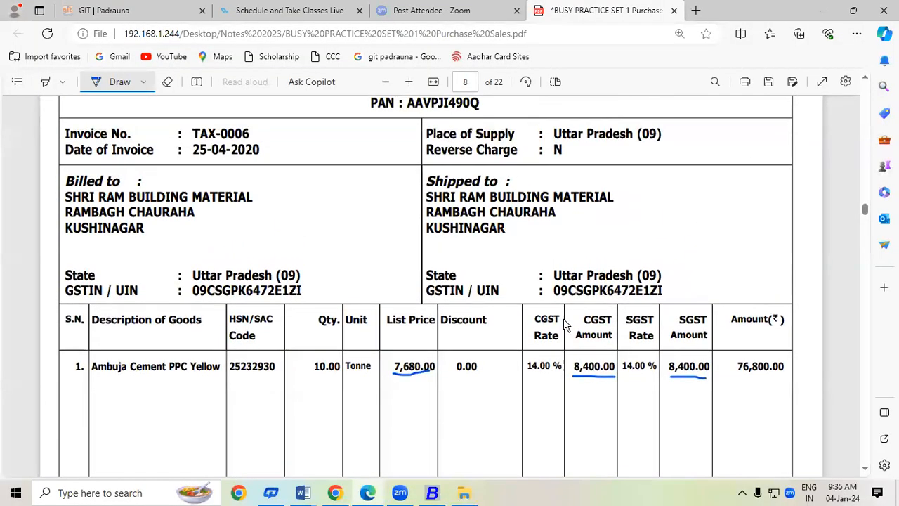
key(alt+Tab)
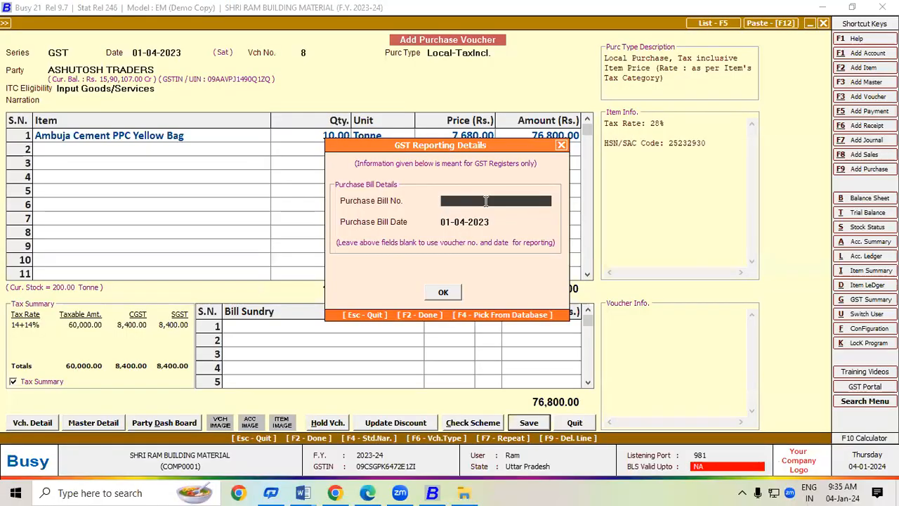
text(Ta)
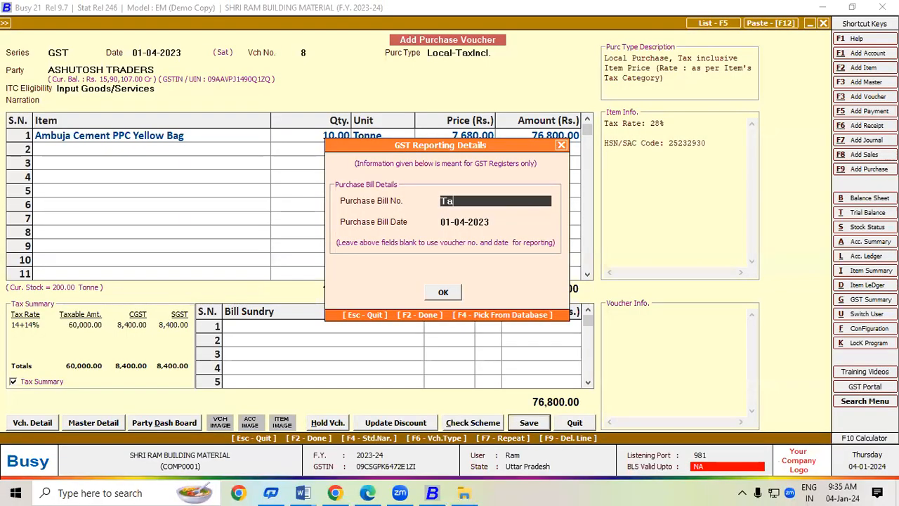
text(x-0006)
key(Return)
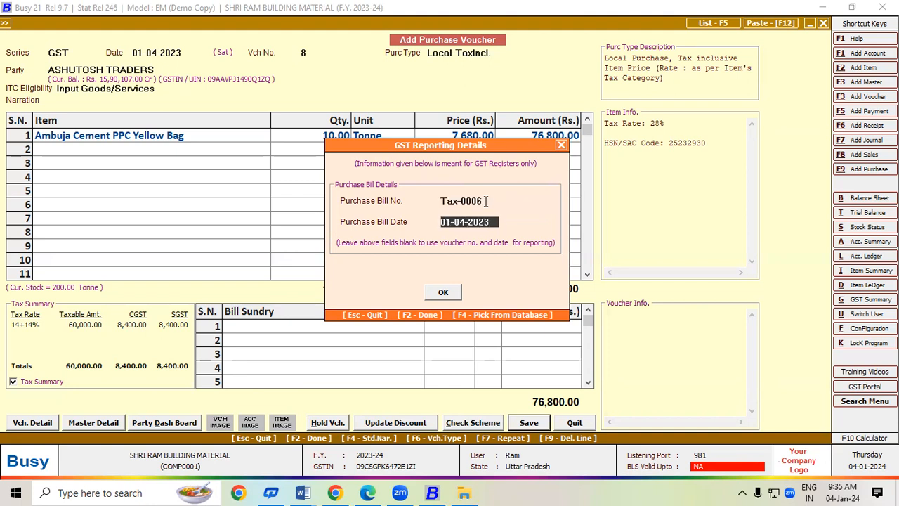
key(Return)
key(Return)
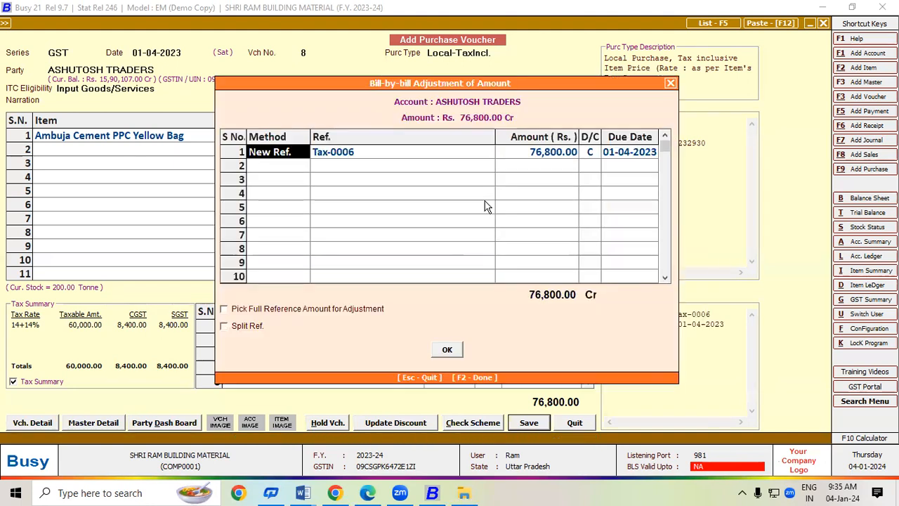
key(Return)
key(Return)
key(Return)
key(Return)
key(Return)
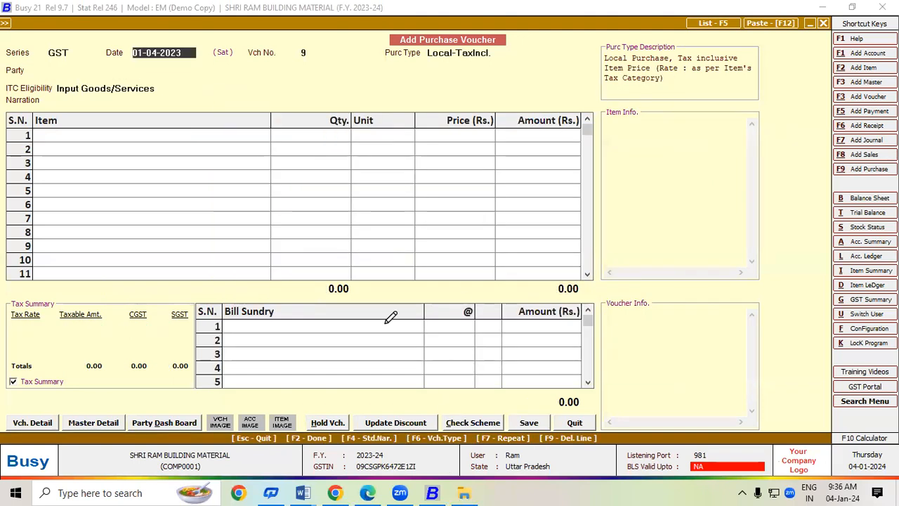
Mark the cement invoice's grand total with the pen.
key(alt+Tab)
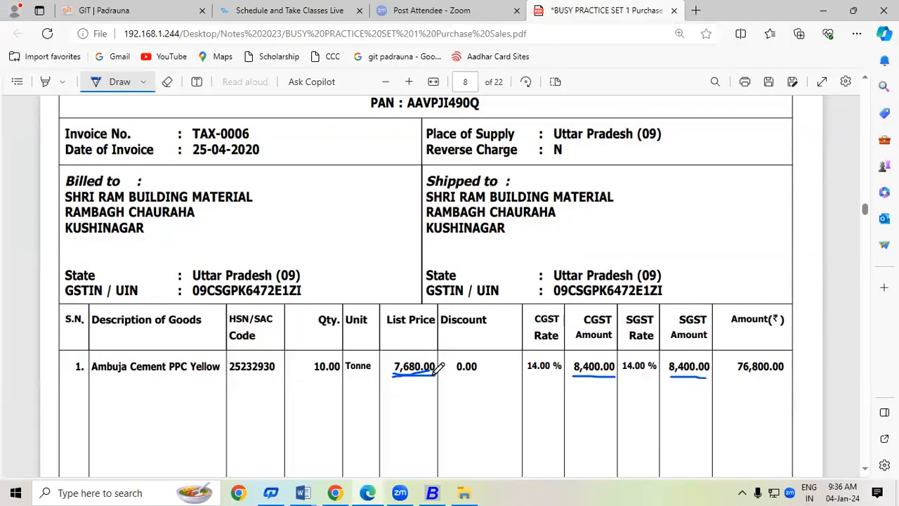
click(865, 469)
scroll(867, 474, down, 6)
mouse_move(601, 333)
mouse_down()
mouse_move(650, 329)
mouse_move(631, 343)
mouse_up()
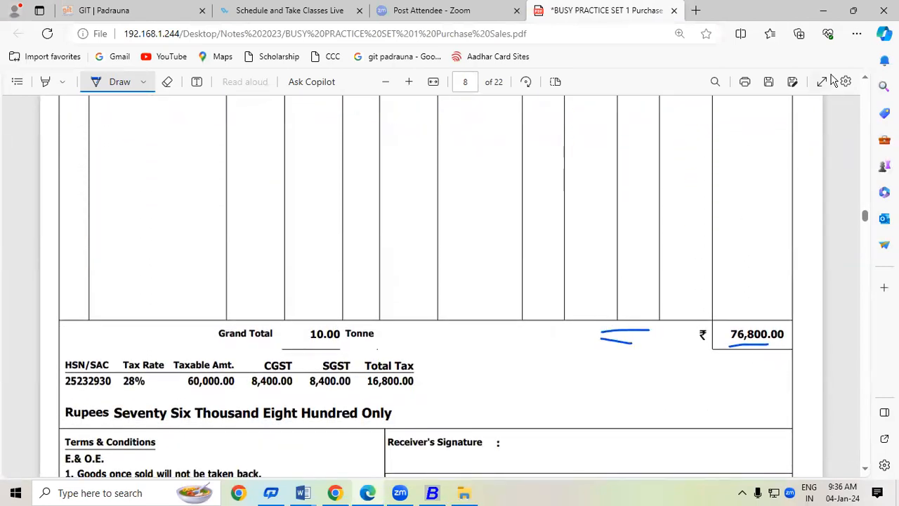
Mark the previous invoice's 14% and 9% tax rate rows and CGST/SGST rows, then move to page 9.
click(866, 78)
scroll(869, 82, up, 5)
drag(591, 222, 588, 287)
drag(402, 223, 388, 285)
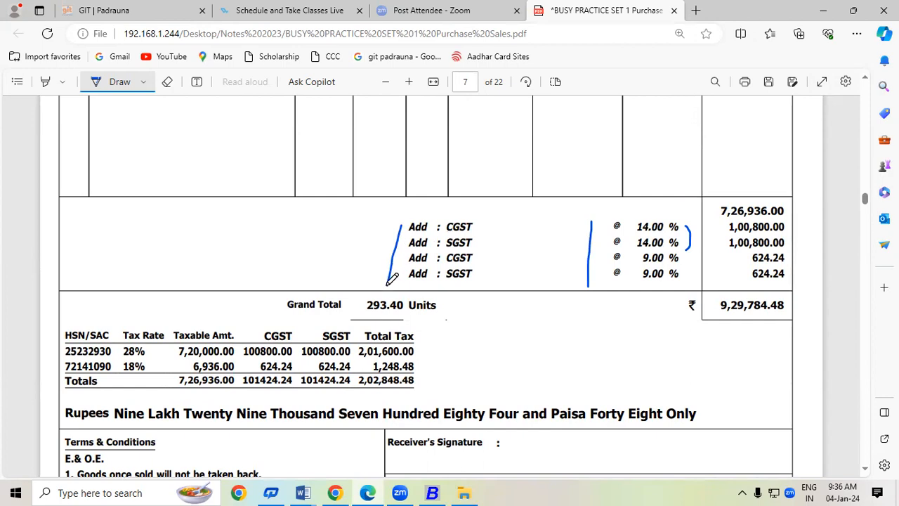
drag(398, 218, 403, 274)
drag(393, 219, 391, 285)
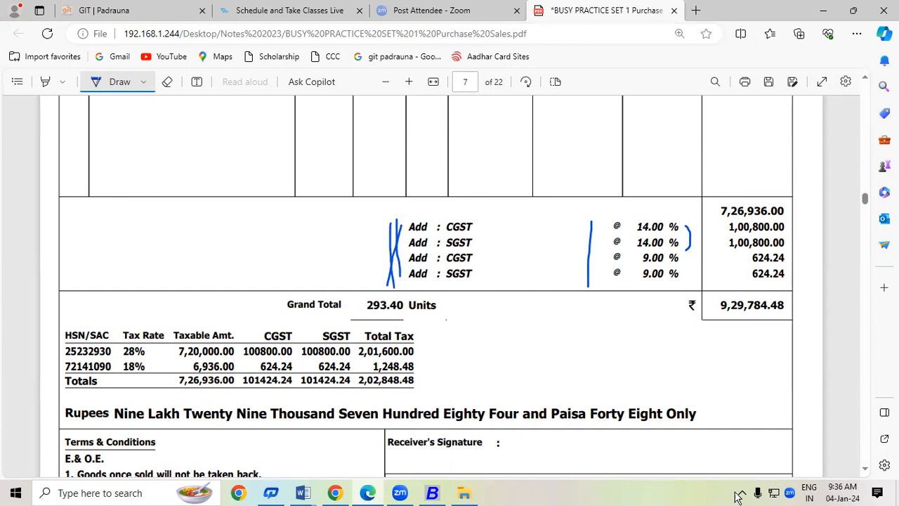
click(864, 468)
scroll(868, 472, down, 10)
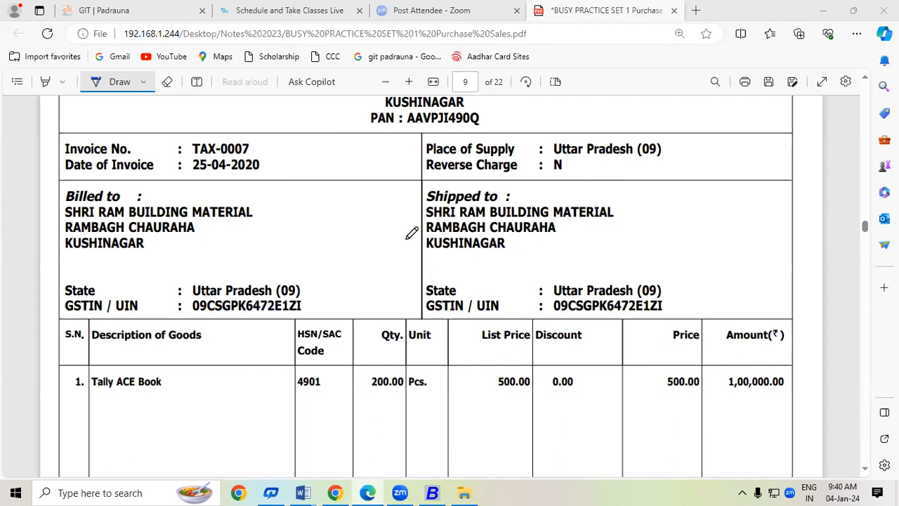
Underline Tally ACE Book, HSN 4901, quantity 200.00 and amount 1,00,000.00 on the invoice.
scroll(868, 473, down, 3)
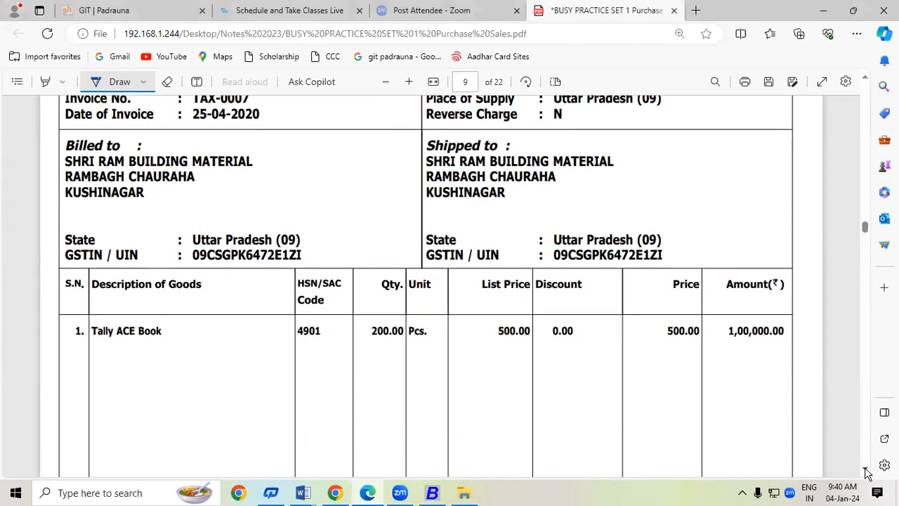
drag(92, 239, 154, 237)
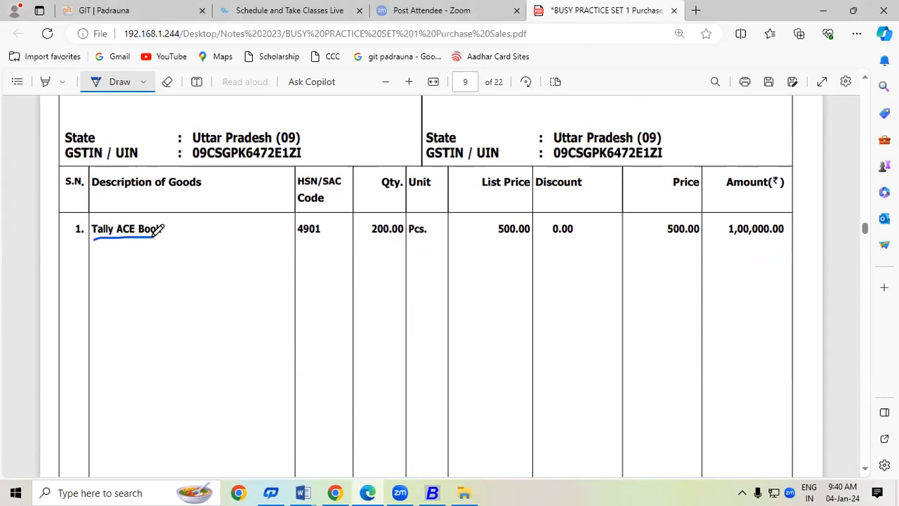
drag(296, 237, 391, 239)
drag(496, 239, 528, 238)
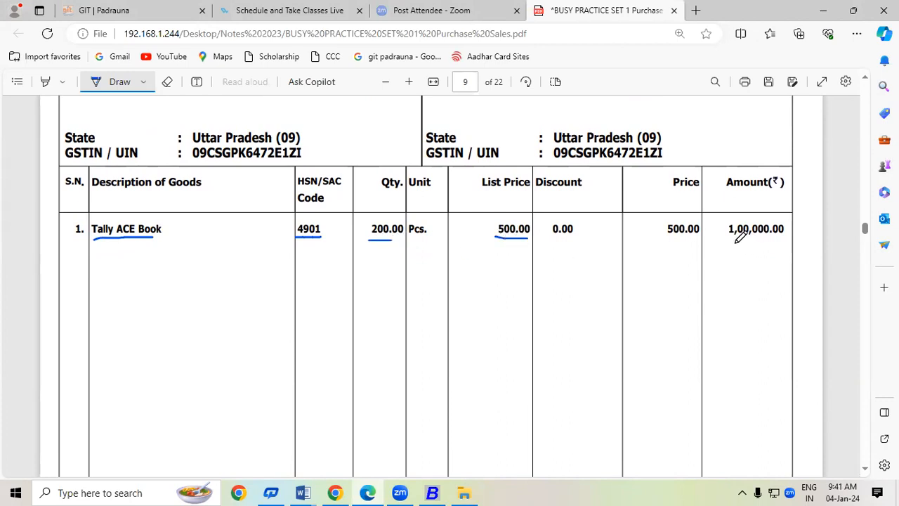
drag(724, 239, 785, 235)
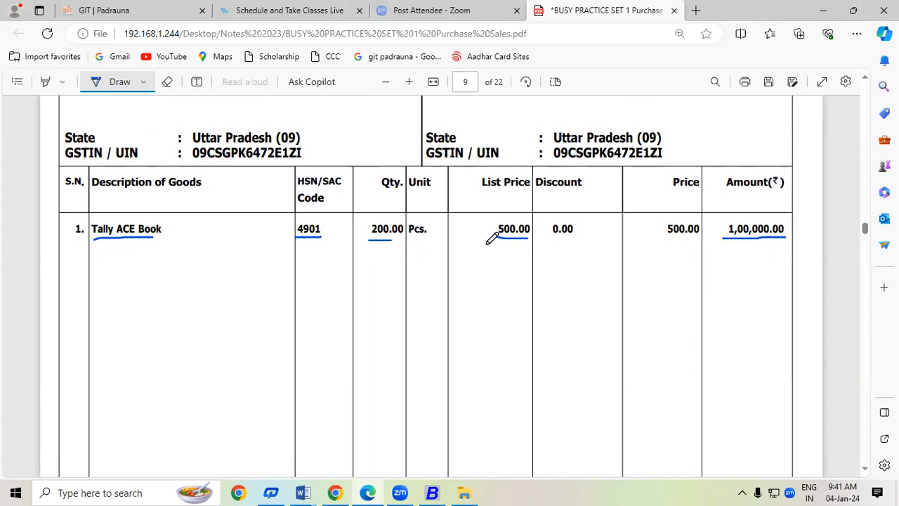
Mark the empty CGST and SGST amounts and underline the Exempt tax rate.
click(866, 469)
click(866, 469)
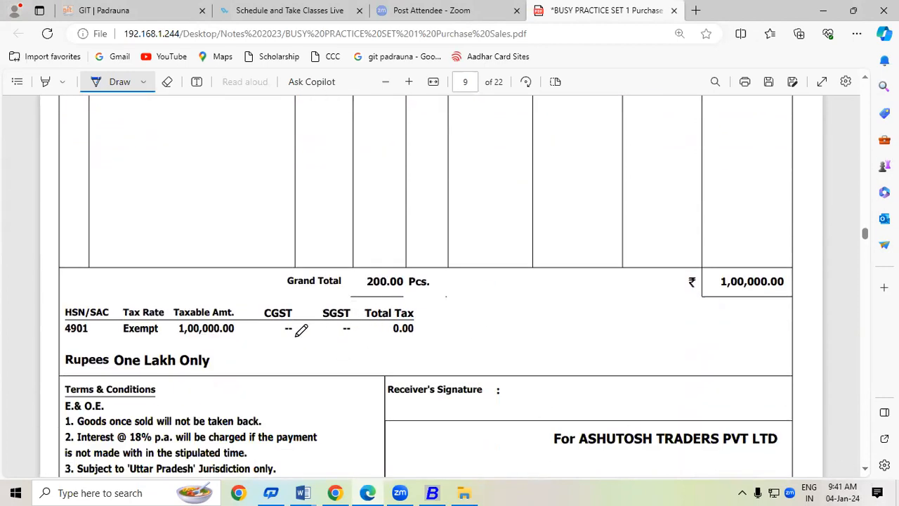
mouse_move(278, 338)
mouse_down()
mouse_move(291, 322)
mouse_move(354, 319)
mouse_up()
drag(117, 340, 156, 334)
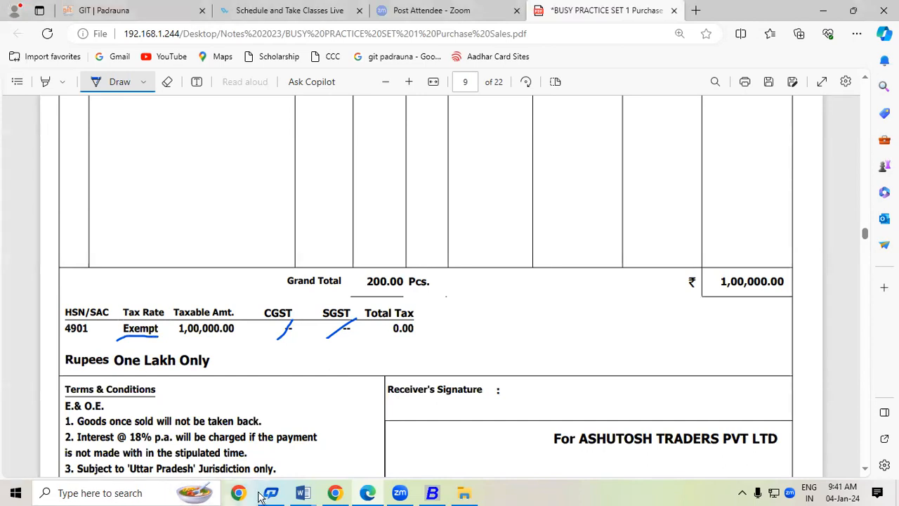
Set voucher 9's purchase type to Local-Exempt, then return to the Tally ACE Book invoice.
click(431, 492)
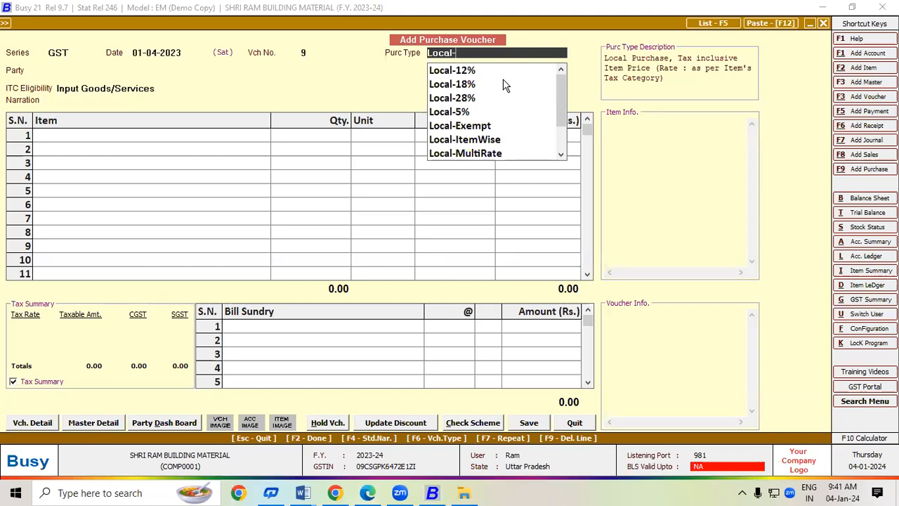
click(475, 126)
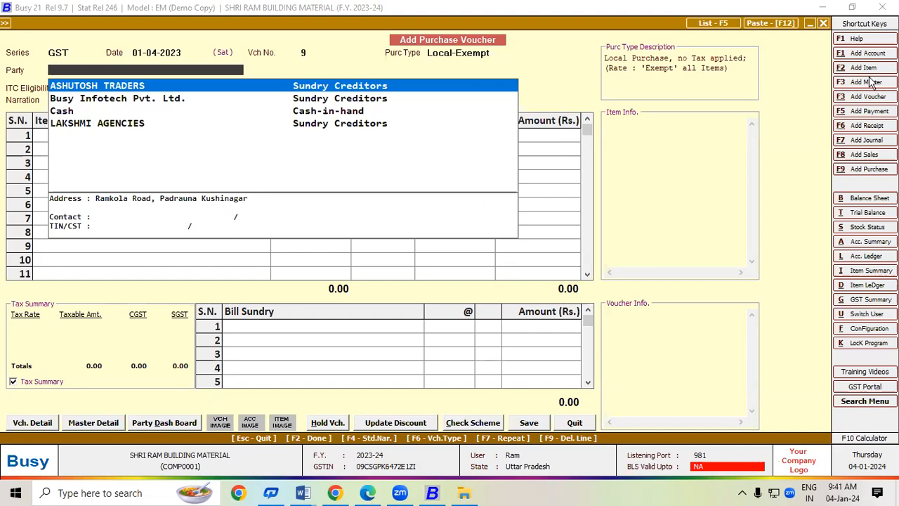
key(alt+Tab)
scroll(866, 477, down, 2)
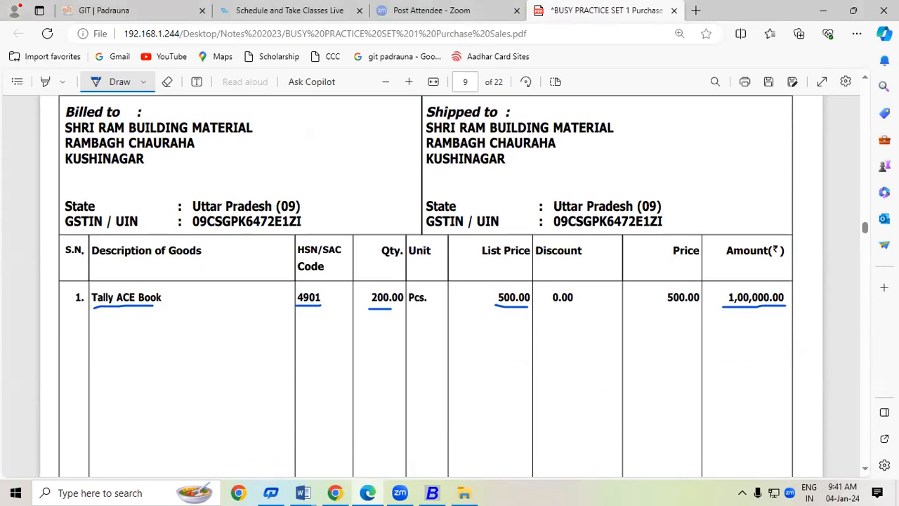
Circle BILL OF SUPPLY on page 9 and TAX INVOICE on page 8 to contrast the two bills.
click(868, 81)
click(868, 81)
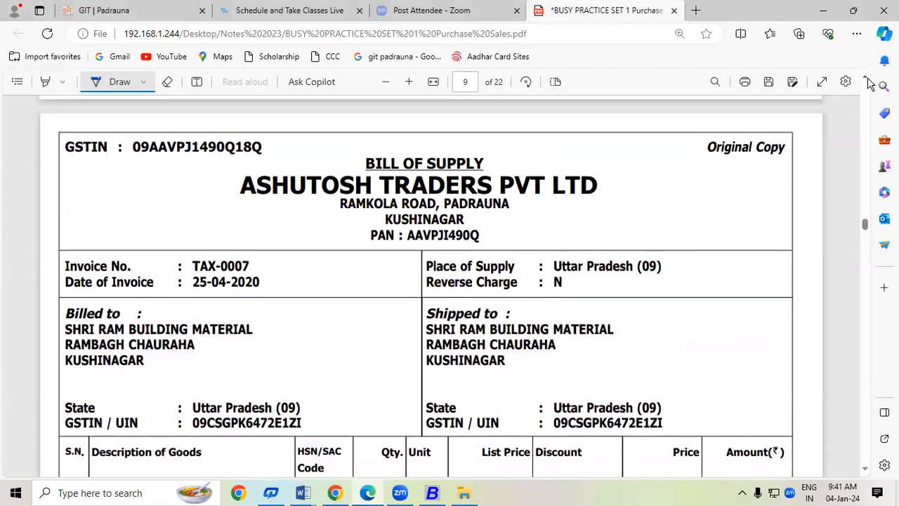
mouse_move(495, 150)
mouse_down()
mouse_move(470, 138)
mouse_move(364, 145)
mouse_move(376, 186)
mouse_move(463, 190)
mouse_move(492, 169)
mouse_move(496, 146)
mouse_up()
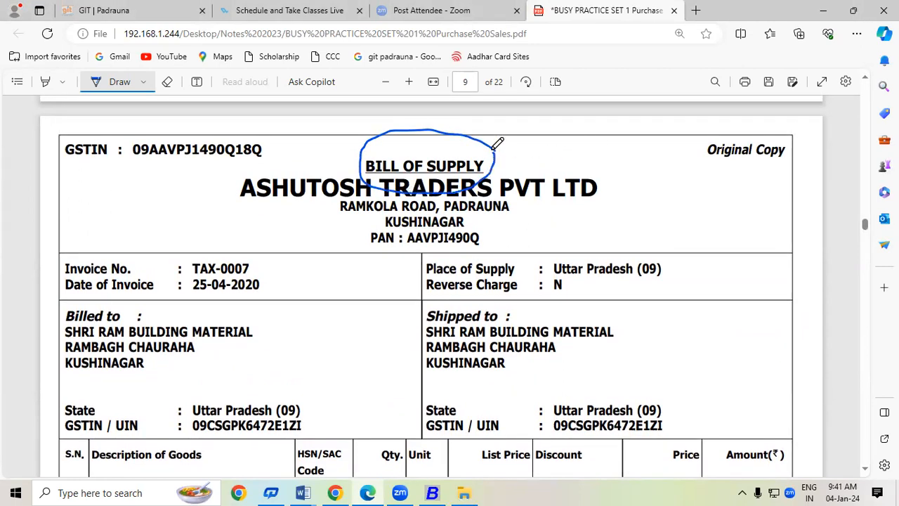
scroll(868, 81, up, 10)
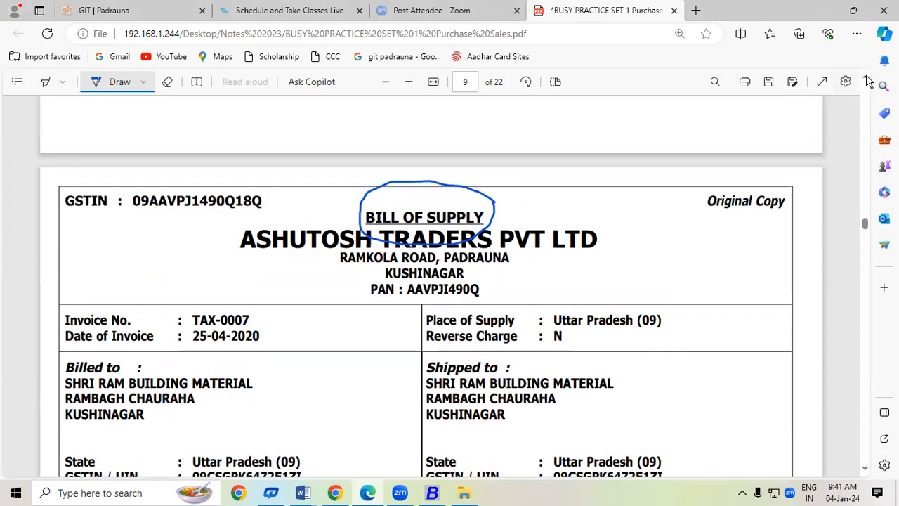
mouse_move(478, 153)
mouse_down()
mouse_move(421, 133)
mouse_move(356, 170)
mouse_move(468, 186)
mouse_move(493, 161)
mouse_move(477, 152)
mouse_up()
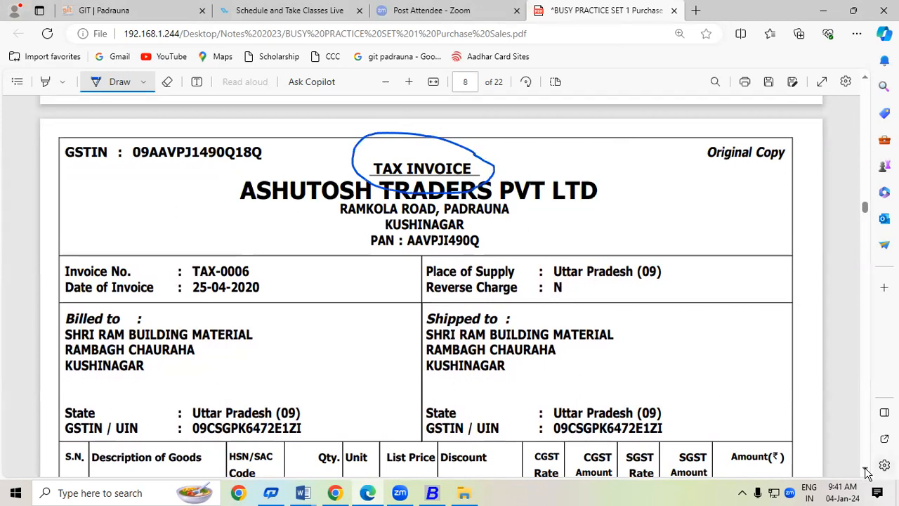
scroll(871, 471, down, 10)
scroll(867, 472, down, 5)
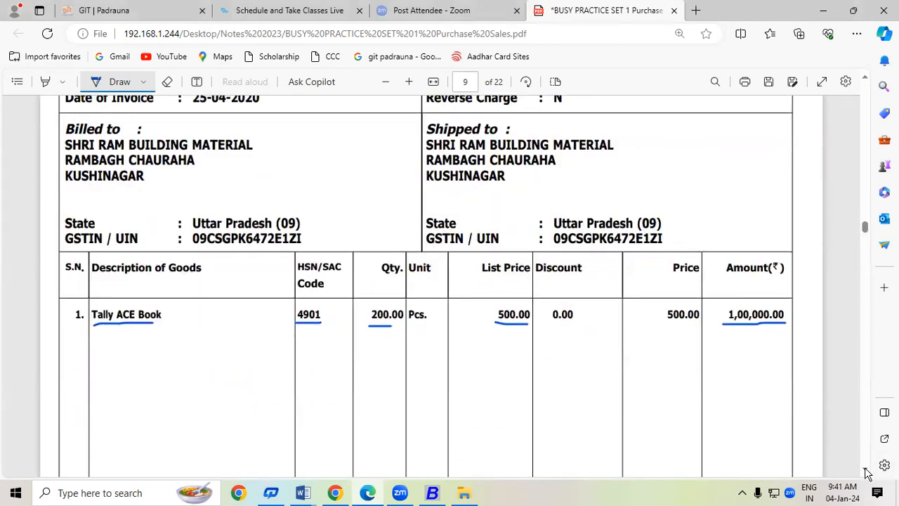
scroll(866, 84, up, 5)
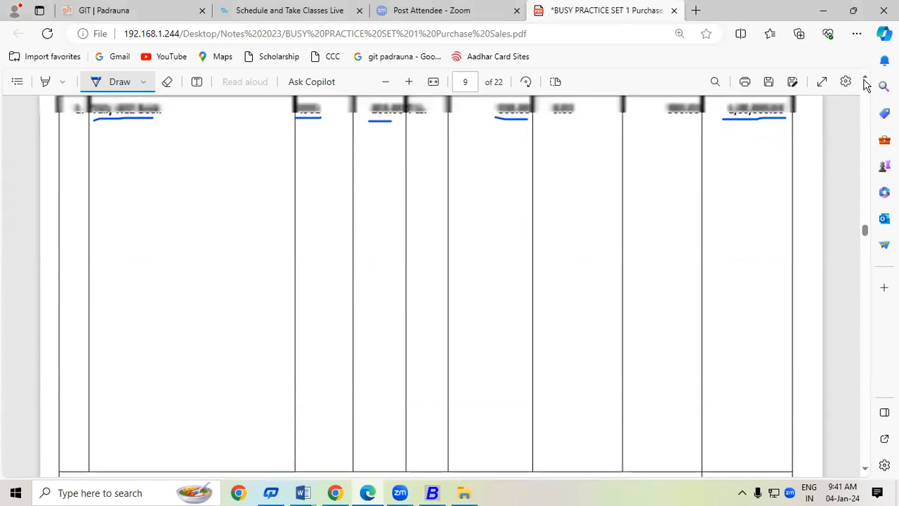
mouse_move(495, 140)
mouse_down()
mouse_move(512, 142)
mouse_move(555, 117)
mouse_up()
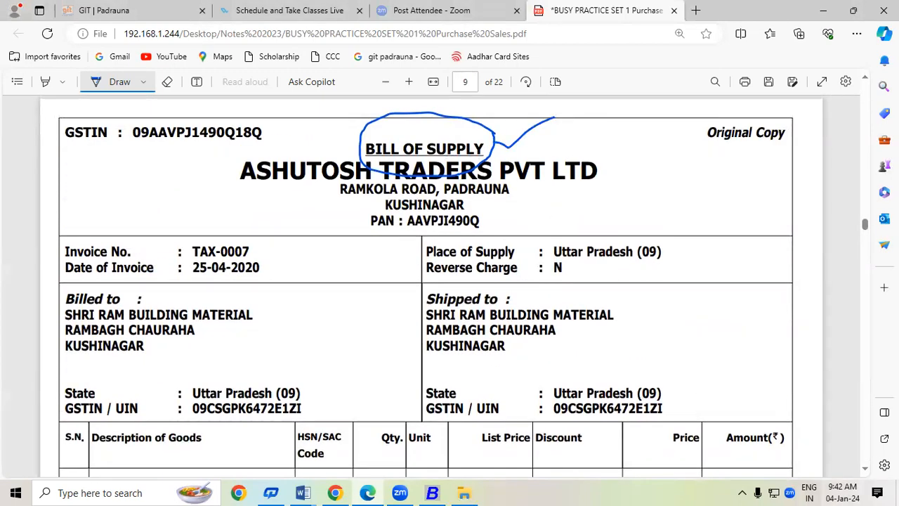
scroll(868, 472, down, 2)
scroll(868, 472, down, 2)
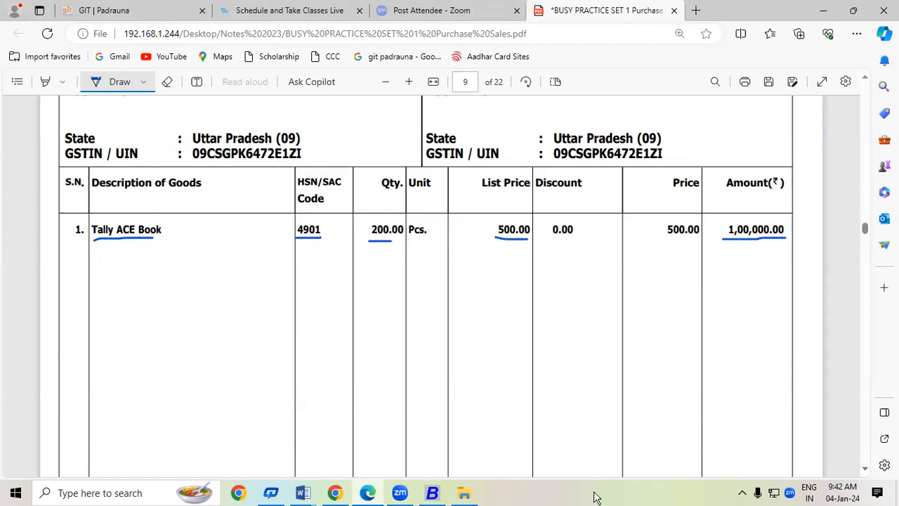
Pick ASHUTOSH TRADERS with Input Goods/Services eligibility and start a new item named 'Tally ACE Book'.
click(432, 494)
key(Return)
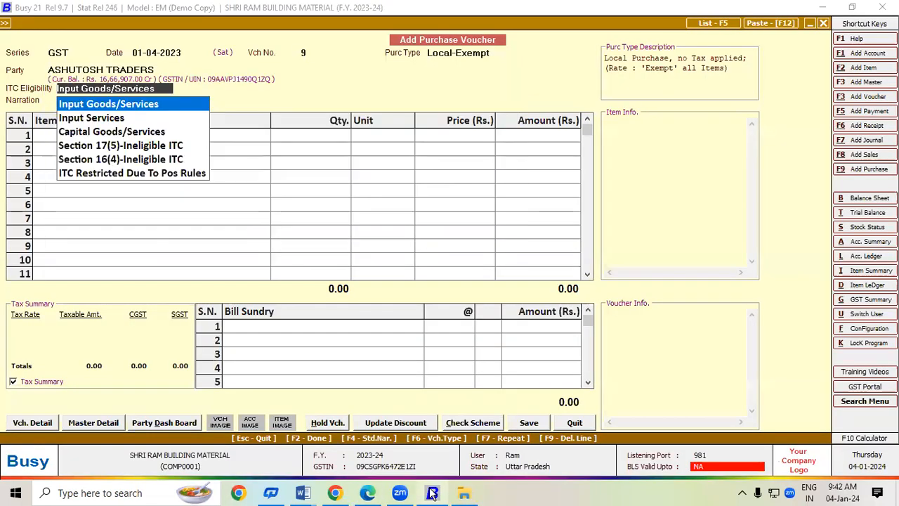
key(Return)
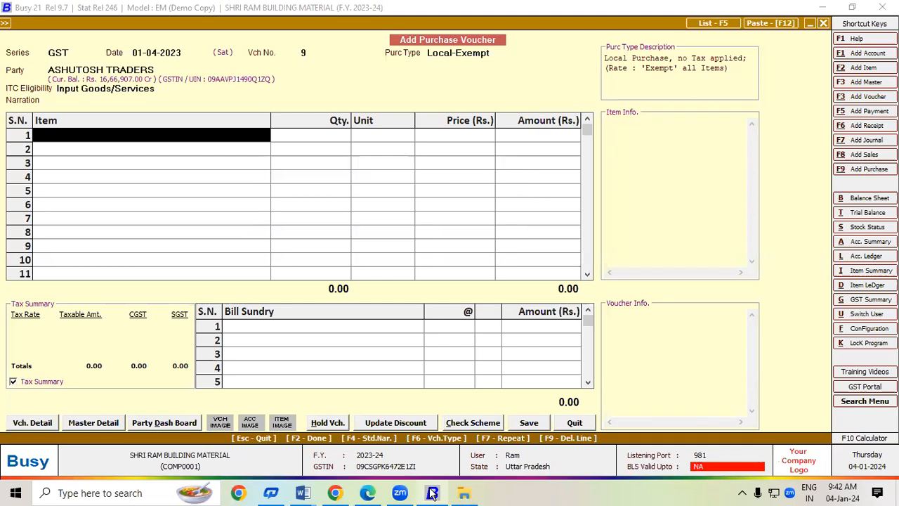
key(alt+F2)
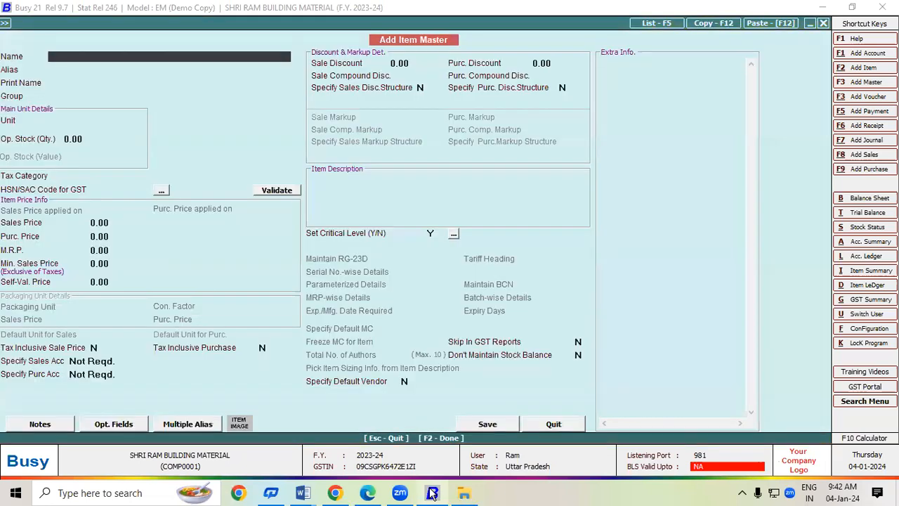
text(Tally ACE Book)
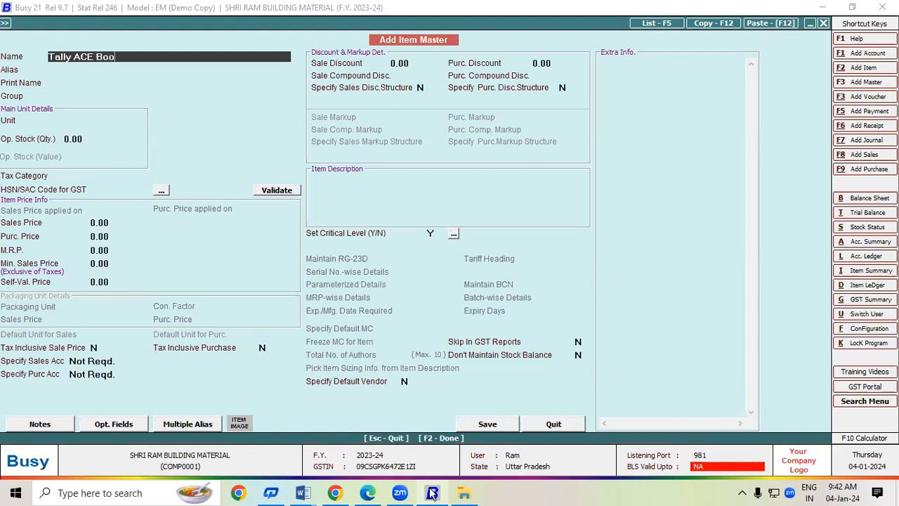
key(Return)
key(Return)
key(Return)
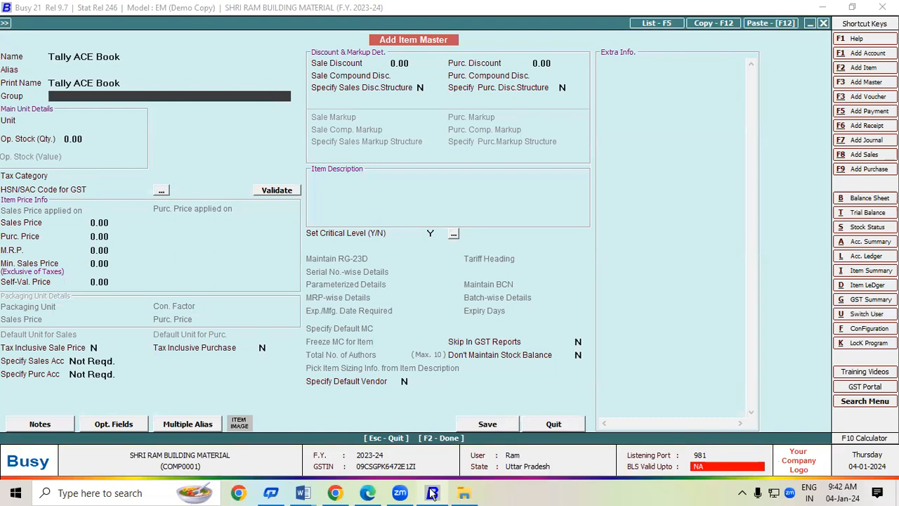
Create a new item group named Book as a primary group.
key(F3)
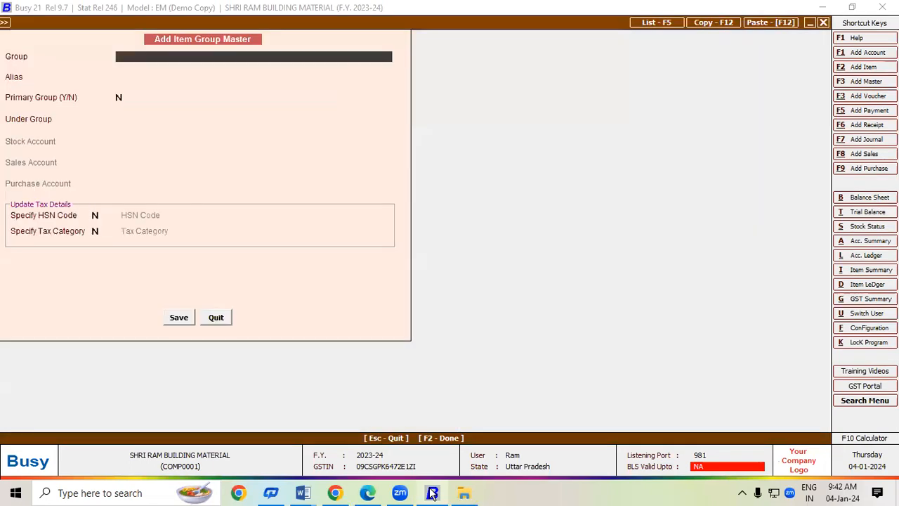
text(Book)
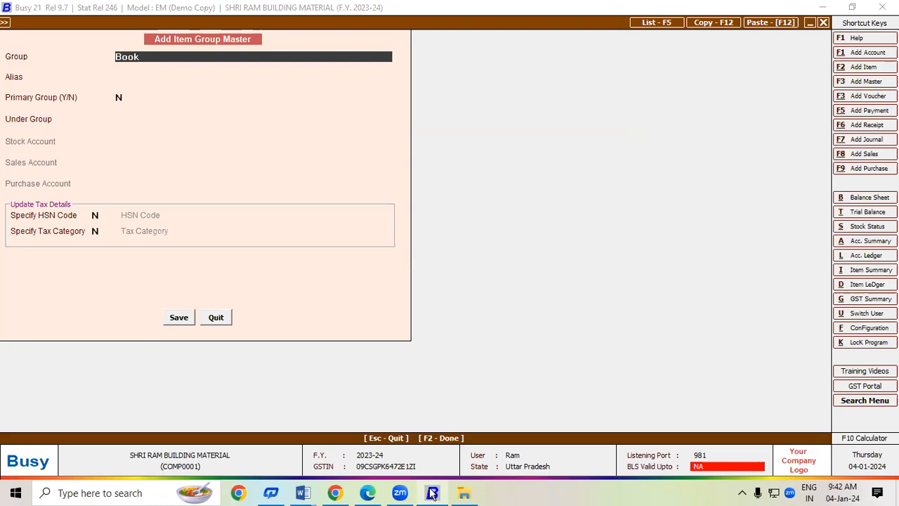
key(Return)
key(Return)
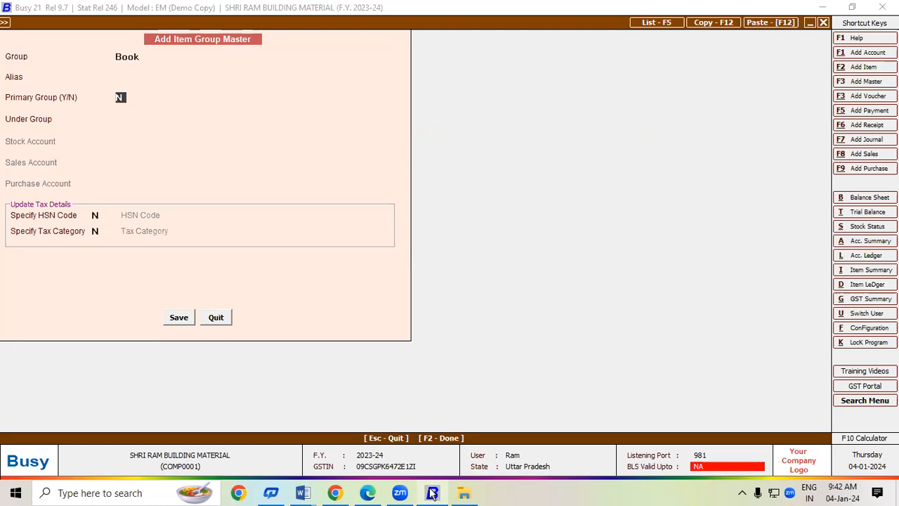
text(Y)
key(Return)
Give the Book group HSN code 4901 and Exempt tax category, and save it.
text(Y)
key(Return)
text(4901)
key(Return)
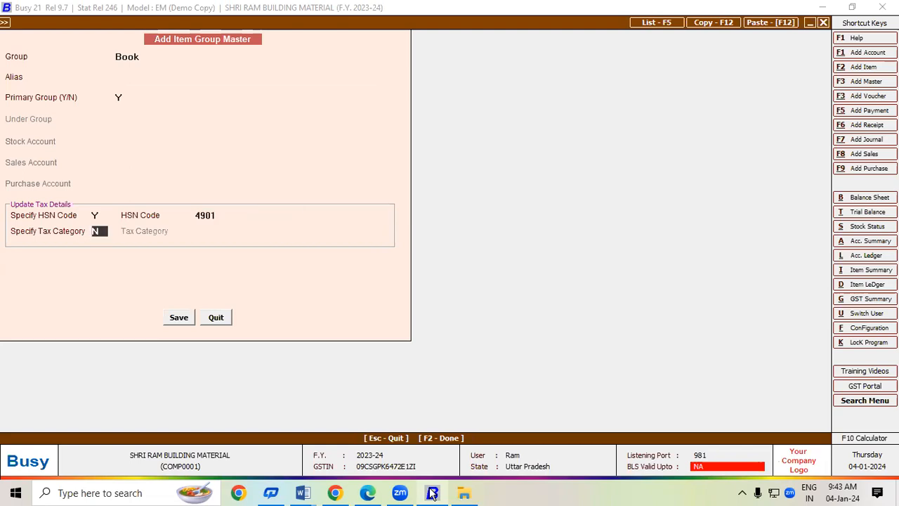
text(Y)
key(Return)
key(Down)
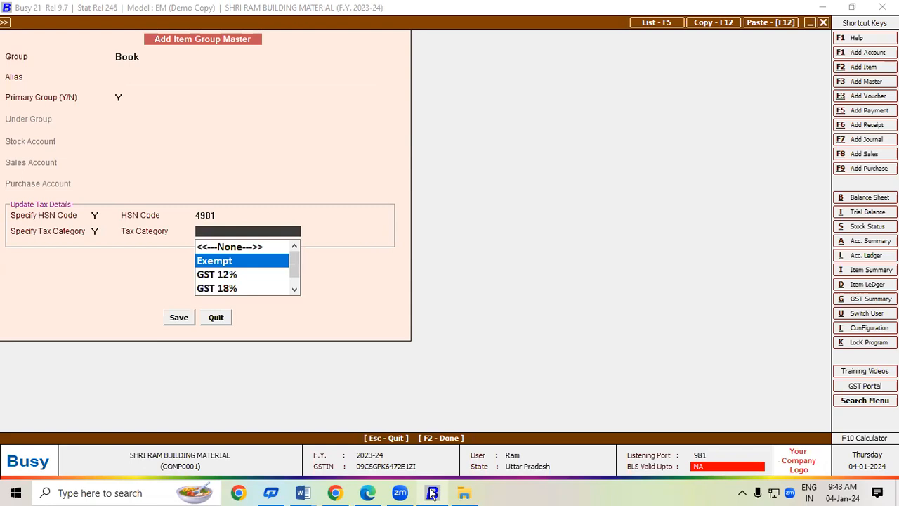
key(Return)
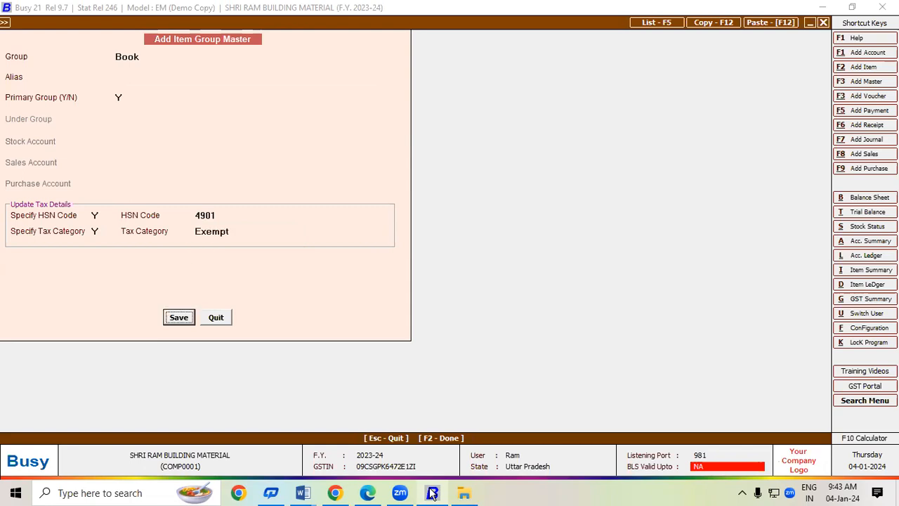
key(Return)
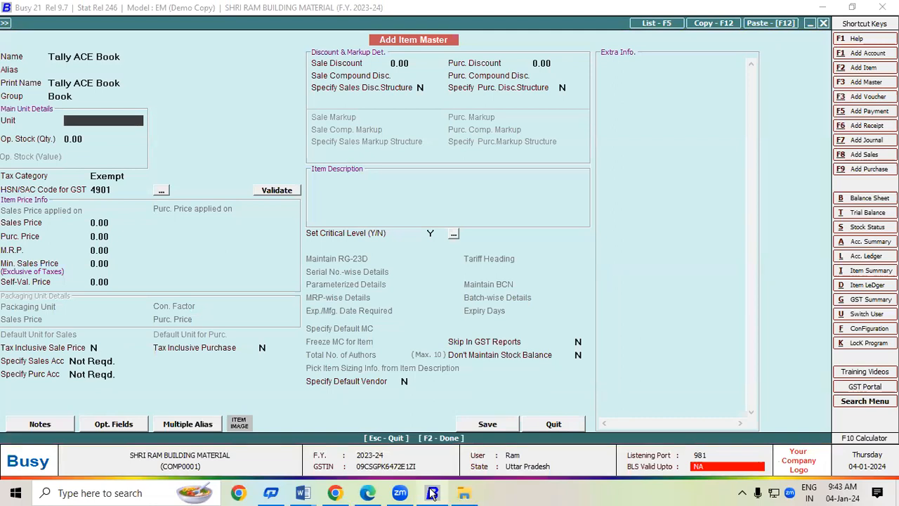
Set the Tally ACE Book item's unit to Pcs and save the item master.
text(p)
key(Return)
key(Return)
key(Return)
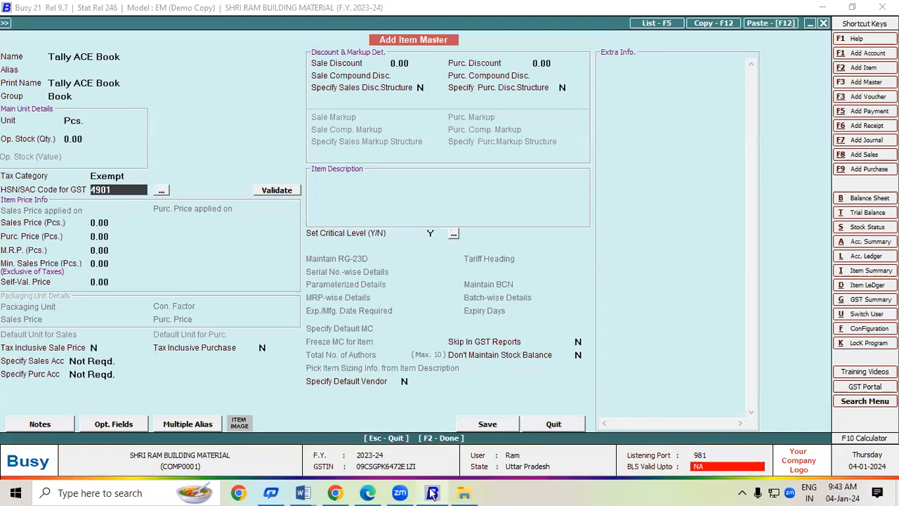
key(F2)
key(Return)
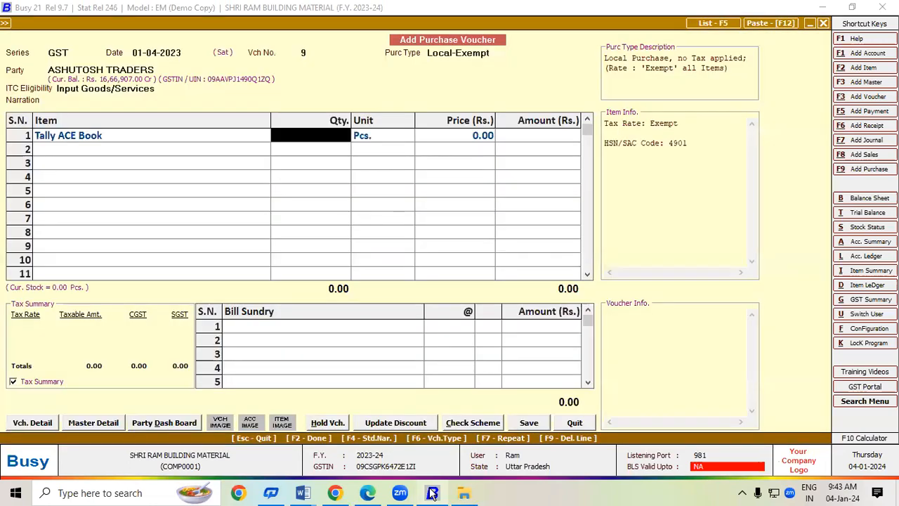
Enter 200 Pcs of Tally ACE Book at 500.00 each, totalling 1,00,000.00.
click(432, 493)
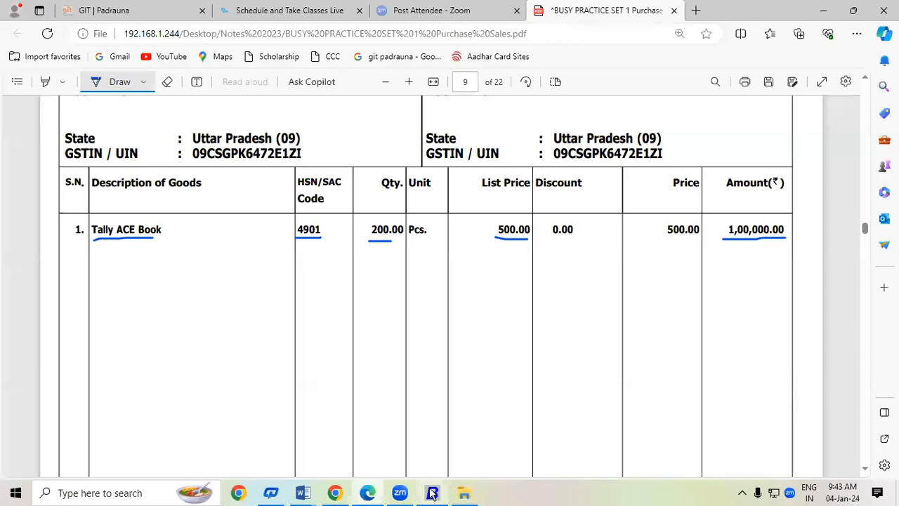
click(432, 493)
text(200)
key(Return)
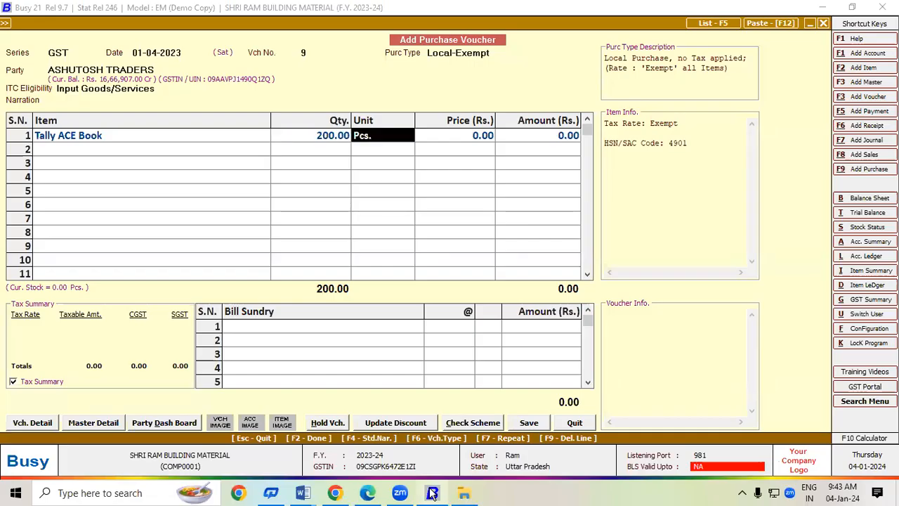
key(Return)
text(50)
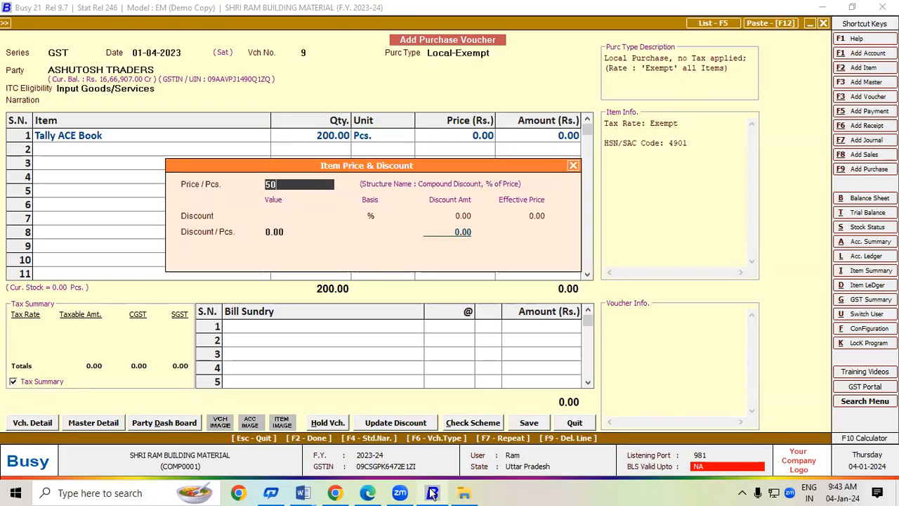
text(0)
key(Return)
key(Return)
key(Return)
key(Return)
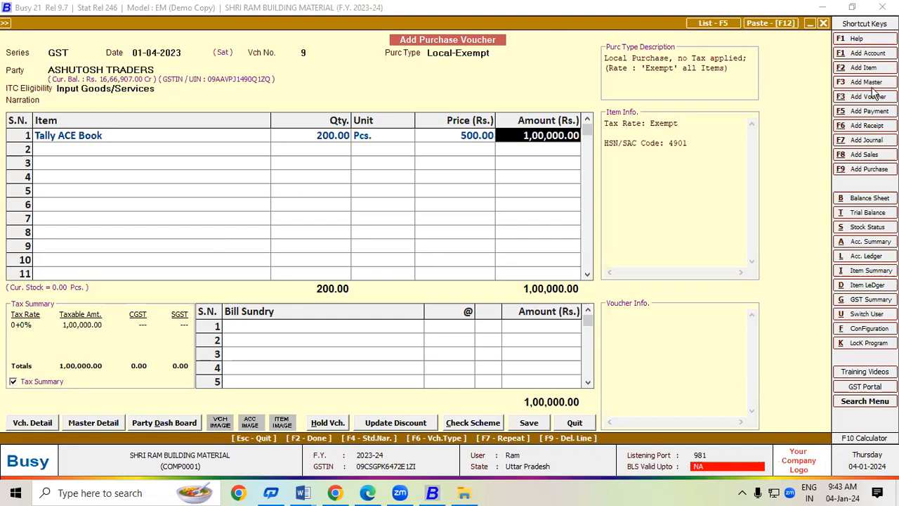
key(alt+Tab)
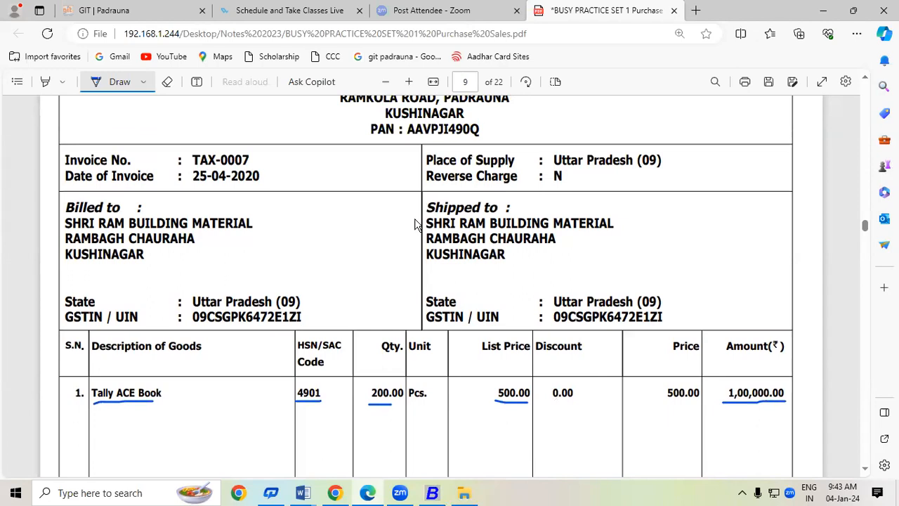
Save purchase voucher 9 with purchase bill number Tax-0007 and the 1,00,000.00 Cr bill reference.
key(alt+Tab)
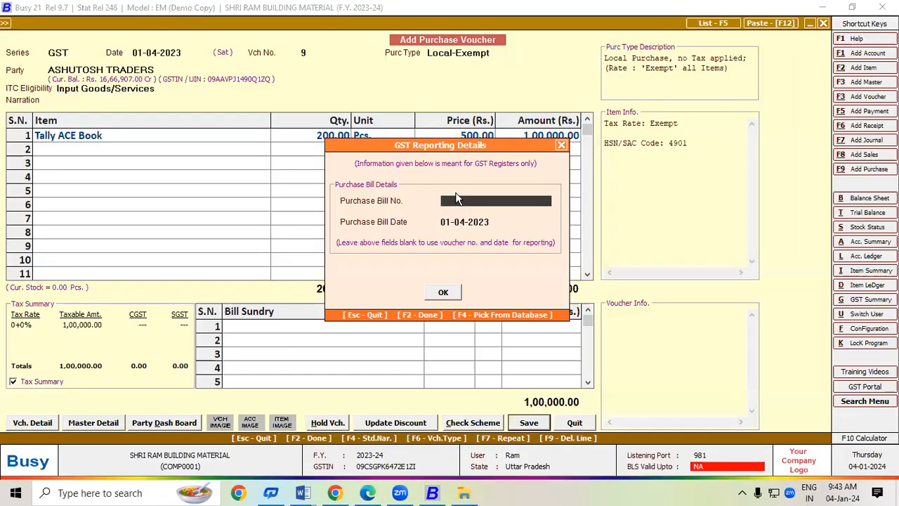
text(Tax-0007)
key(Return)
key(Return)
key(Return)
key(Return)
key(Return)
key(Return)
key(Return)
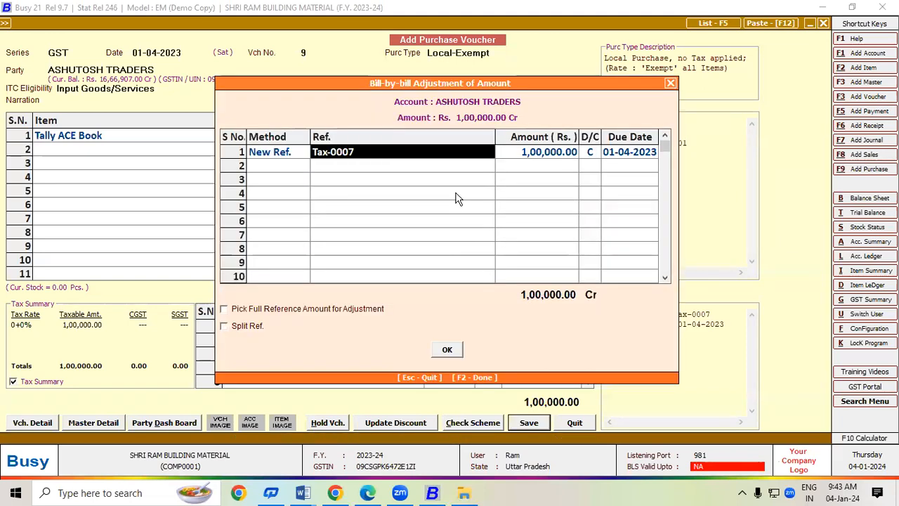
key(Return)
key(Return)
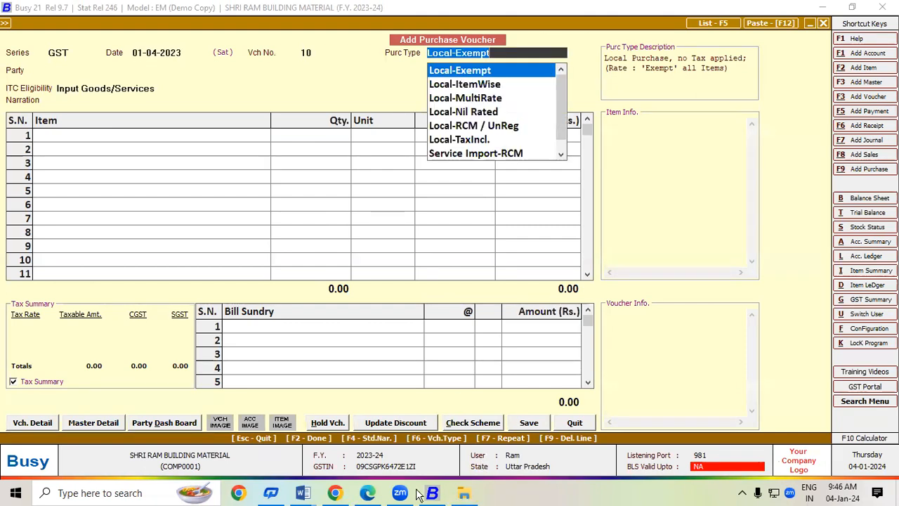
On the page-10 invoice, underline the first Dettol row's quantity 20.00, list price 23.00 and tax rates in ink.
click(367, 493)
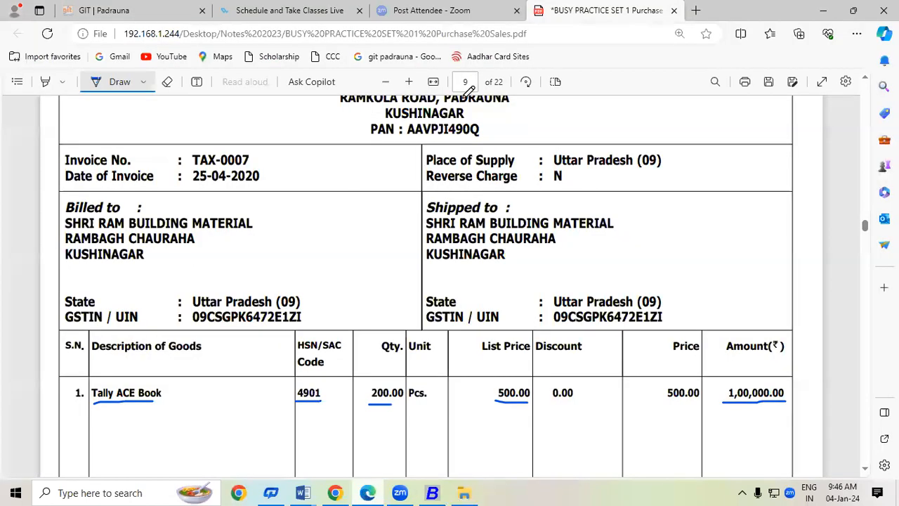
scroll(844, 447, down, 5)
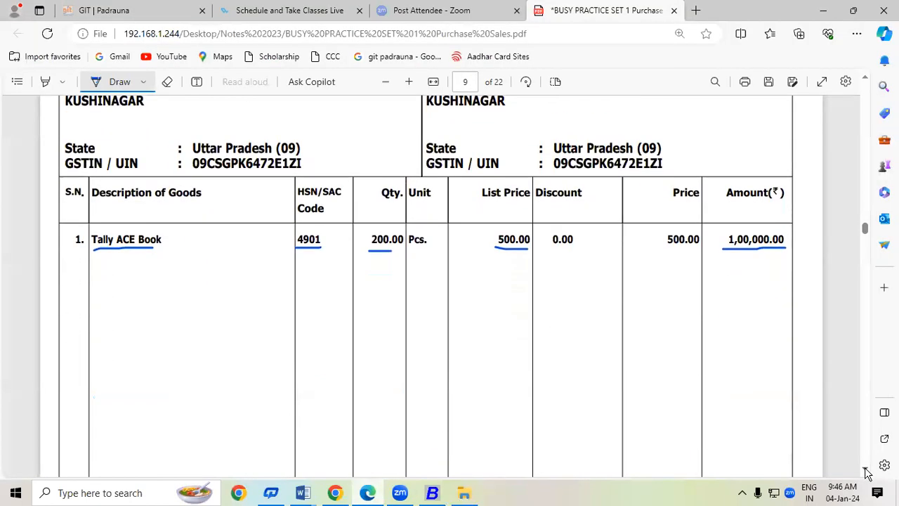
scroll(867, 474, down, 6)
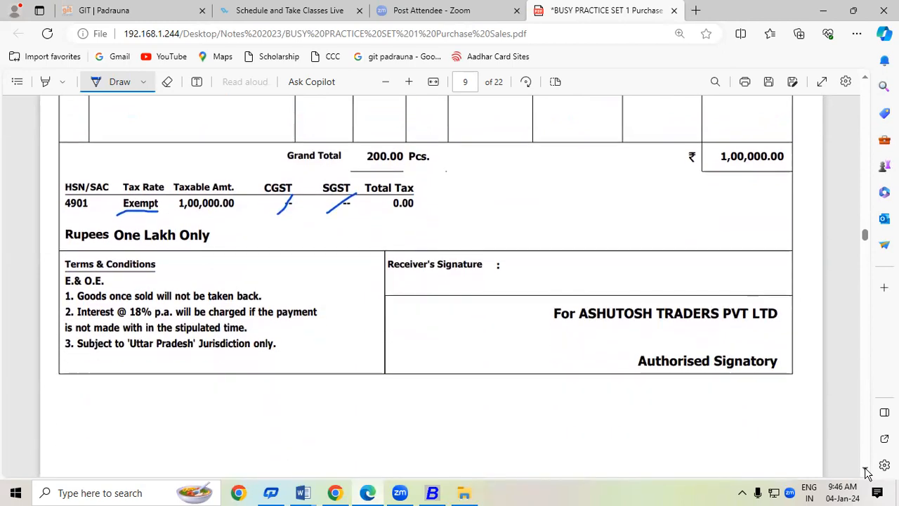
scroll(868, 474, down, 4)
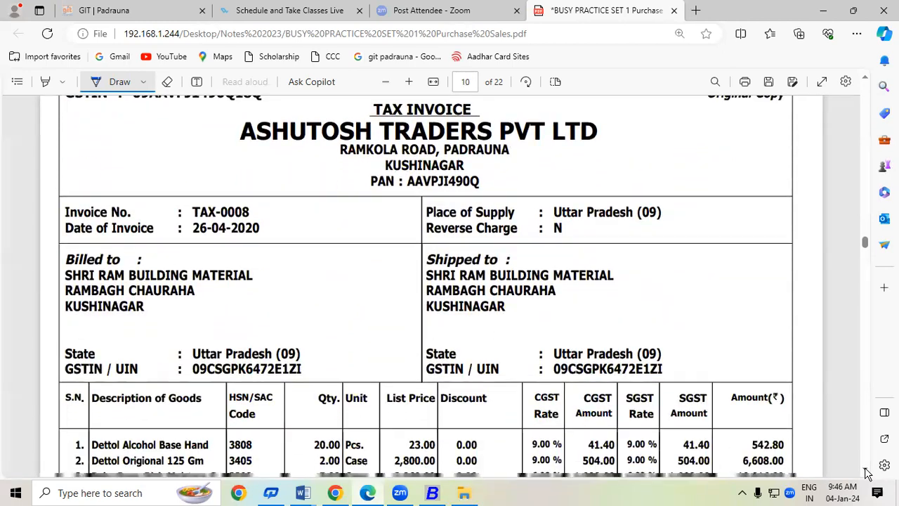
scroll(868, 474, down, 2)
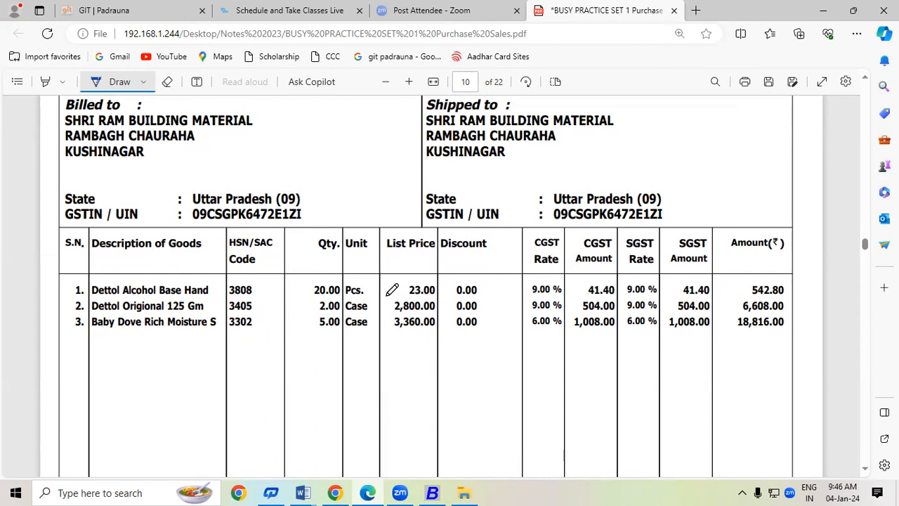
drag(374, 287, 399, 287)
drag(508, 289, 531, 290)
drag(619, 292, 622, 289)
drag(311, 298, 340, 297)
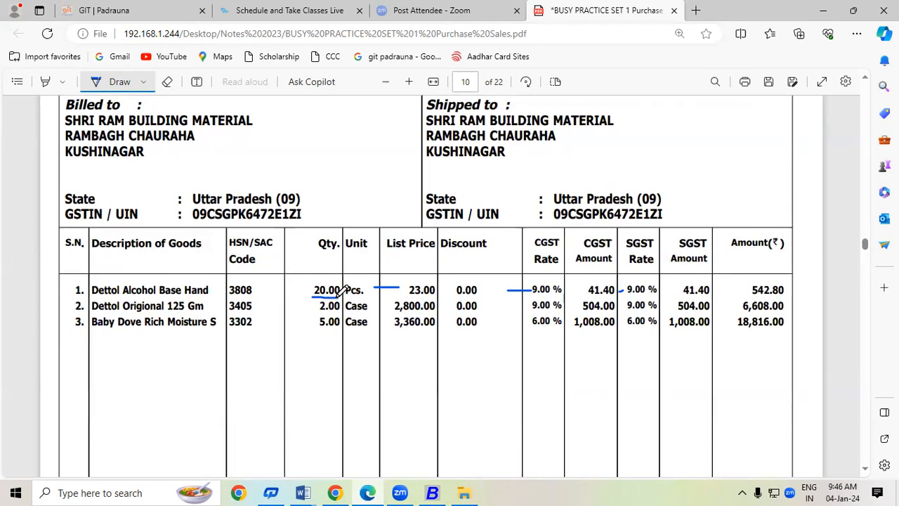
drag(406, 298, 435, 299)
Handwrite 460 above Discount and draw lines linking it to CGST/SGST amounts and HSN 3808.
mouse_move(465, 268)
mouse_down()
mouse_move(470, 279)
mouse_move(486, 280)
mouse_up()
mouse_move(497, 269)
mouse_down()
mouse_move(487, 284)
mouse_move(507, 271)
mouse_move(556, 296)
mouse_move(608, 296)
mouse_up()
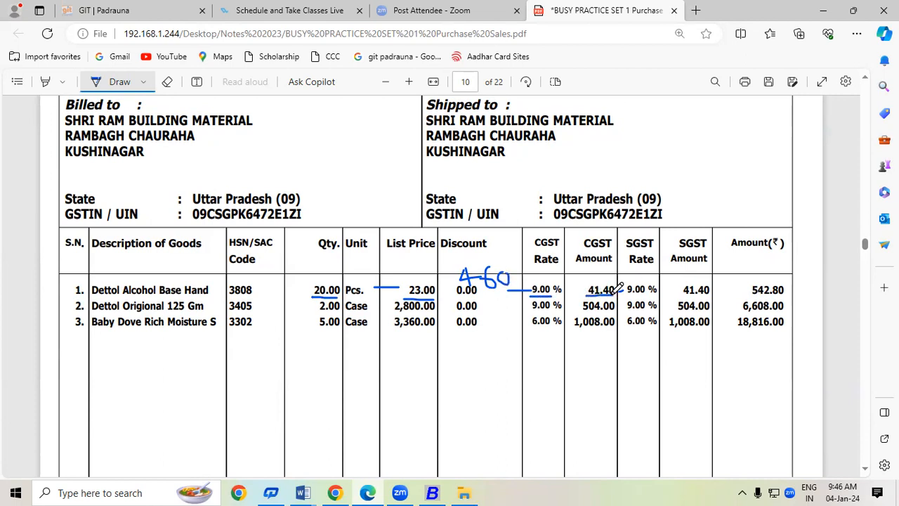
mouse_move(511, 274)
mouse_down()
mouse_move(550, 271)
mouse_move(545, 278)
mouse_move(528, 247)
mouse_move(627, 246)
mouse_move(640, 274)
mouse_up()
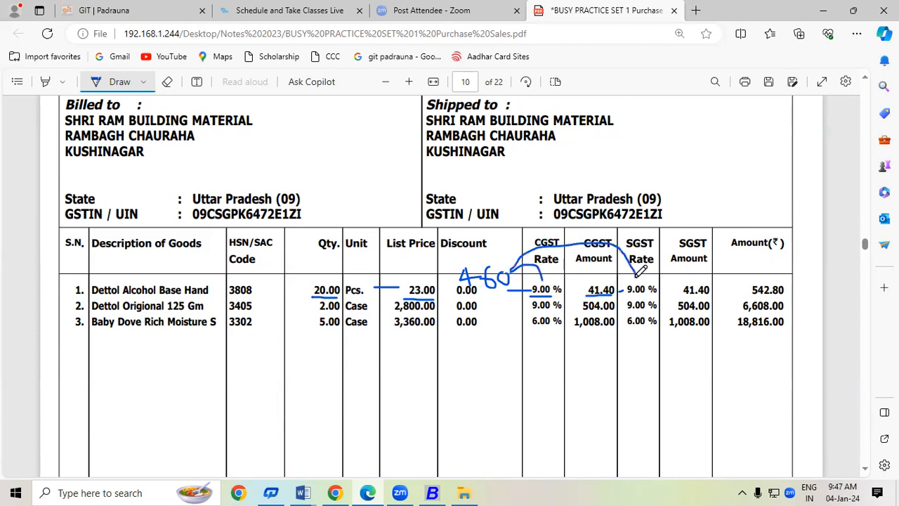
drag(682, 295, 712, 295)
mouse_move(505, 279)
mouse_down()
mouse_move(533, 299)
mouse_move(748, 288)
mouse_move(740, 298)
mouse_up()
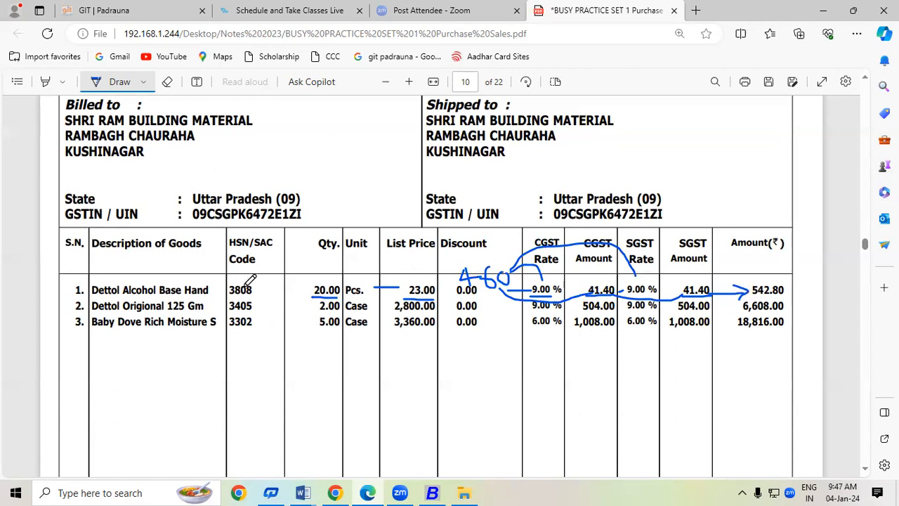
drag(262, 289, 309, 290)
Extend the 3808 line to 20.00, circle the handwritten 460, and tick item rows 1, 2 and 3.
scroll(865, 471, down, 5)
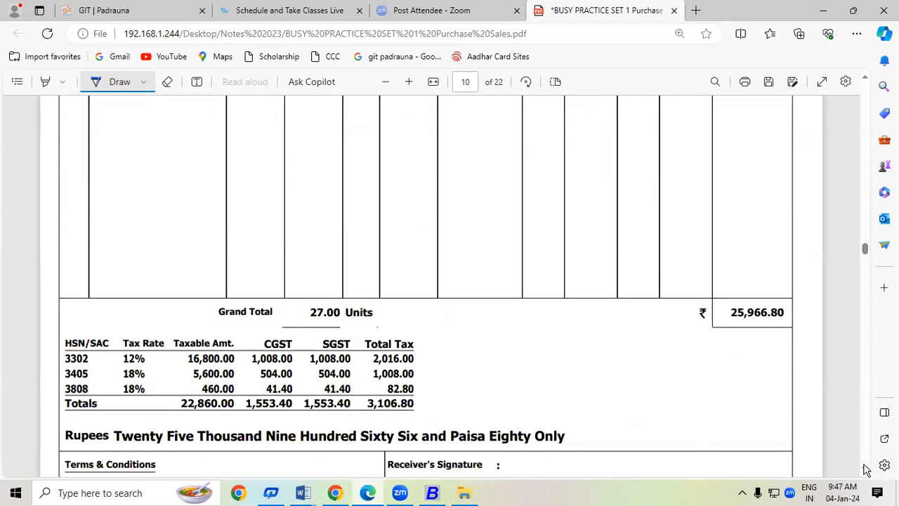
click(865, 78)
click(865, 79)
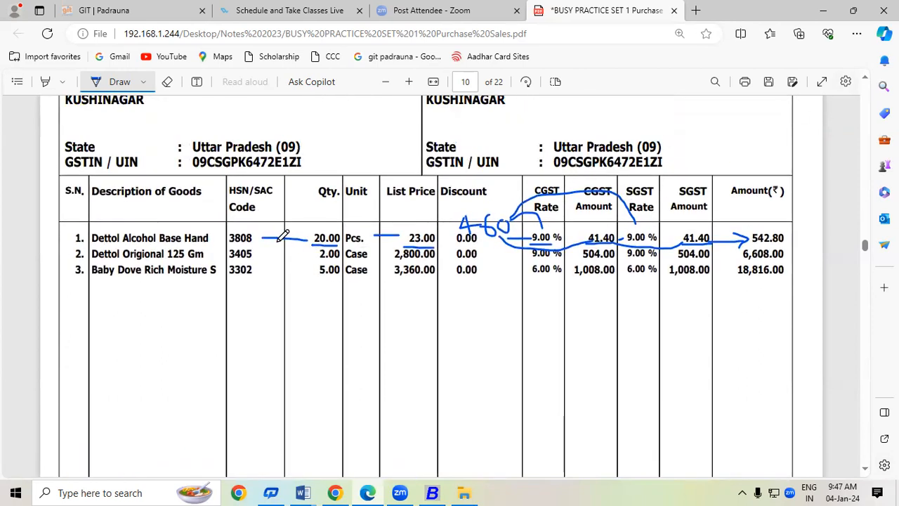
drag(291, 240, 308, 242)
drag(380, 239, 436, 246)
mouse_move(520, 222)
mouse_down()
mouse_move(474, 208)
mouse_move(463, 226)
mouse_move(518, 236)
mouse_move(521, 222)
mouse_up()
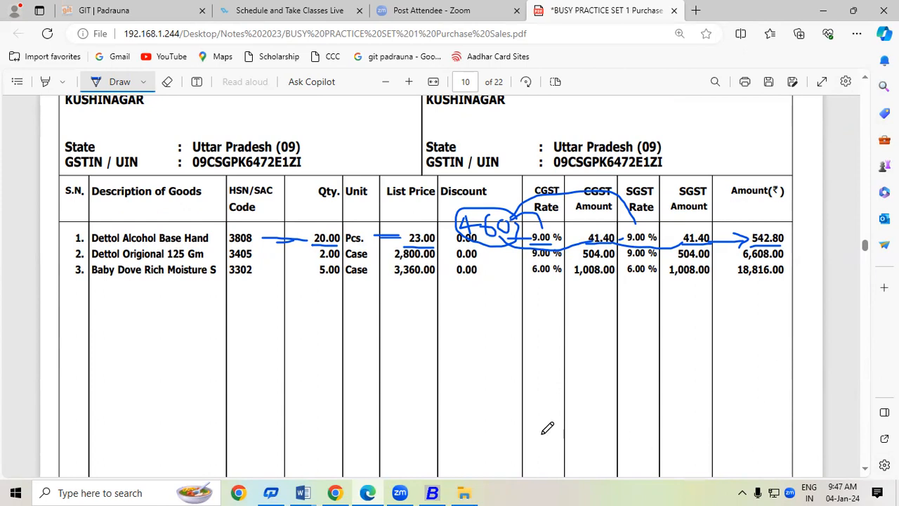
mouse_move(54, 239)
mouse_down()
mouse_move(83, 225)
mouse_move(62, 255)
mouse_move(82, 246)
mouse_up()
mouse_move(52, 274)
mouse_down()
mouse_move(65, 278)
mouse_move(77, 264)
mouse_up()
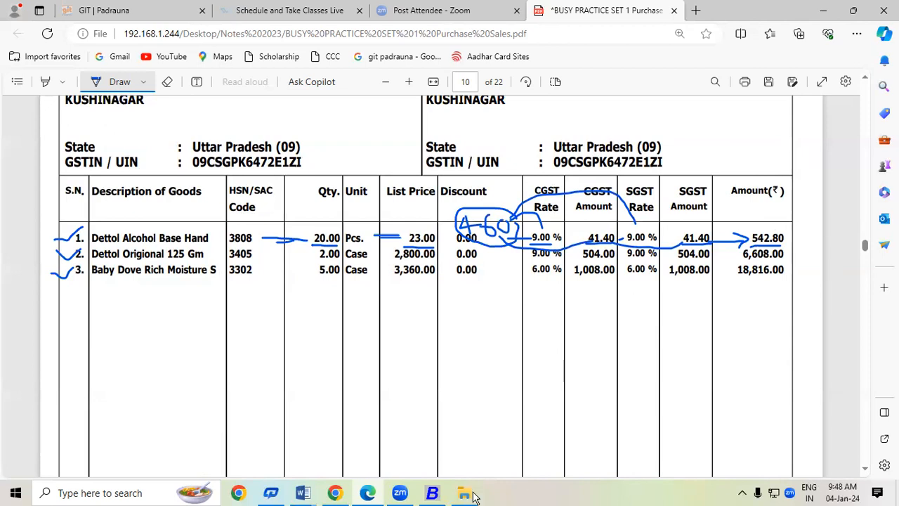
Set purchase voucher 10's purchase type to Local-ItemWise in Busy.
click(432, 494)
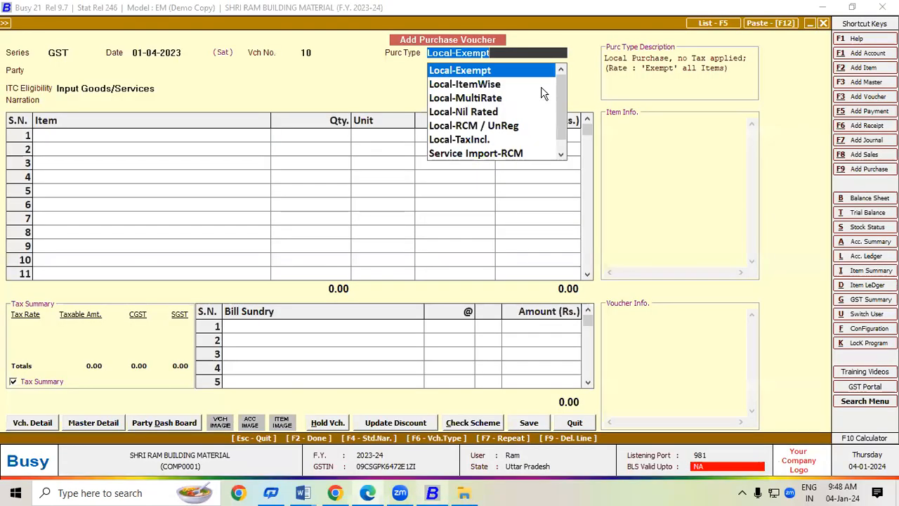
click(491, 86)
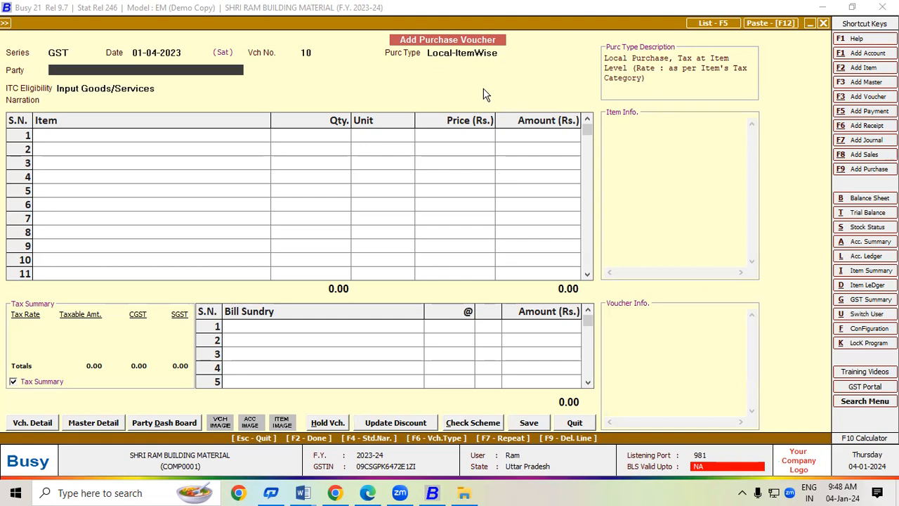
Check the supplier on the invoice PDF and set ASHUTOSH TRADERS as the voucher's party.
key(alt+Tab)
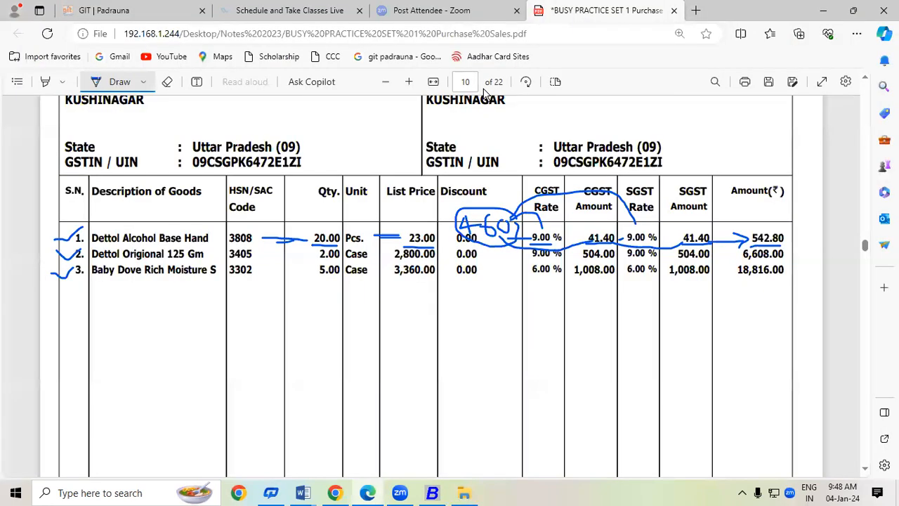
scroll(866, 83, up, 2)
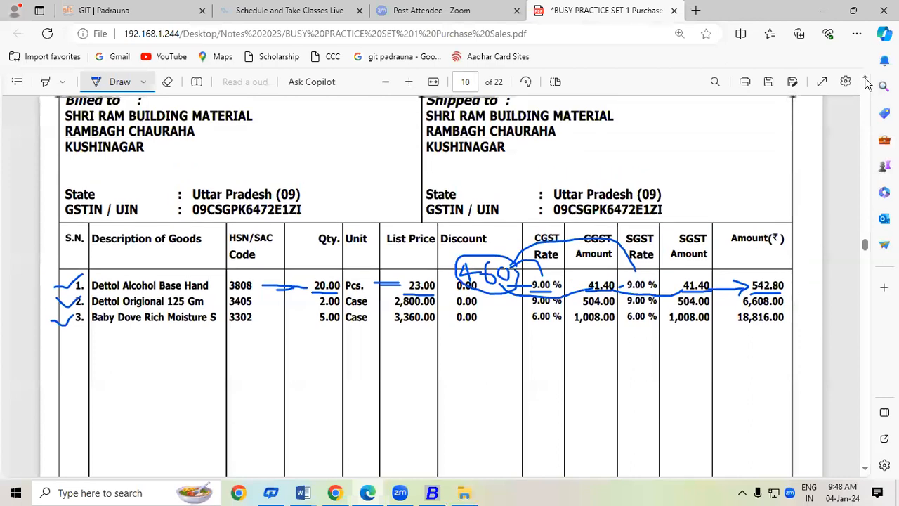
scroll(865, 82, up, 2)
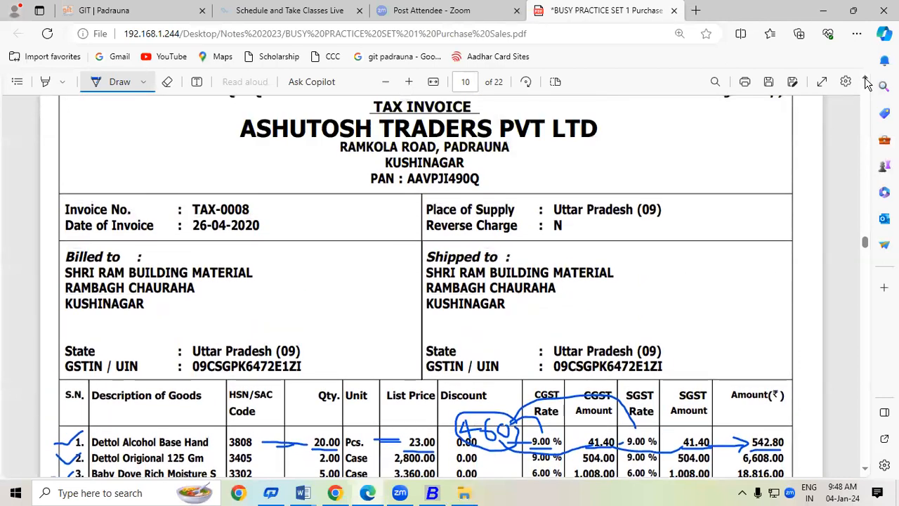
key(alt+Tab)
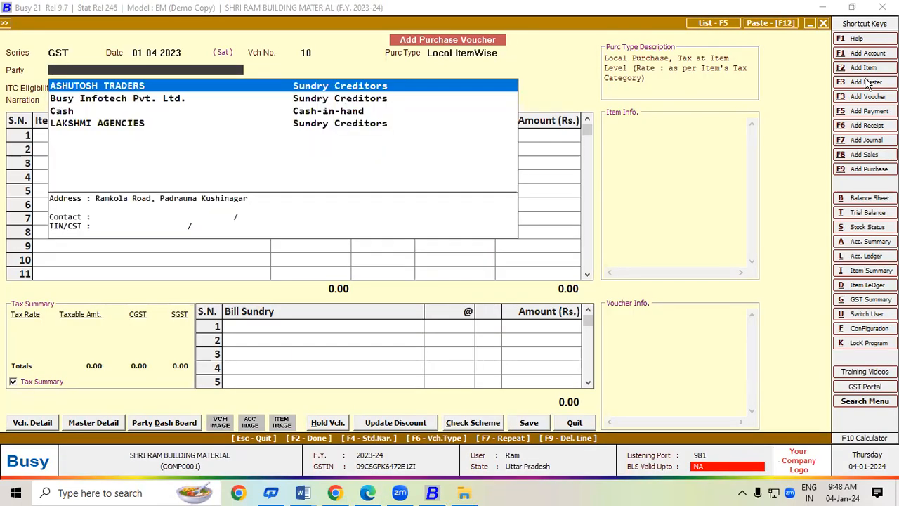
key(Return)
key(Return)
key(Return)
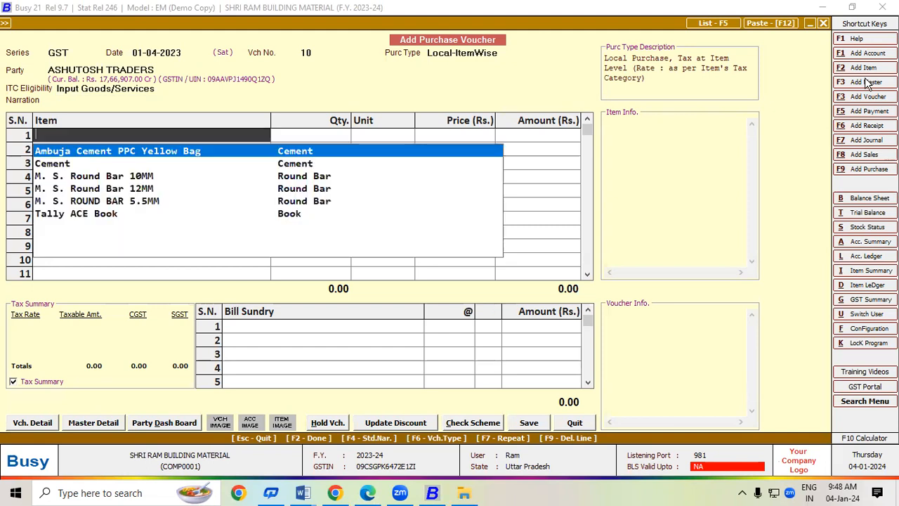
key(alt+Tab)
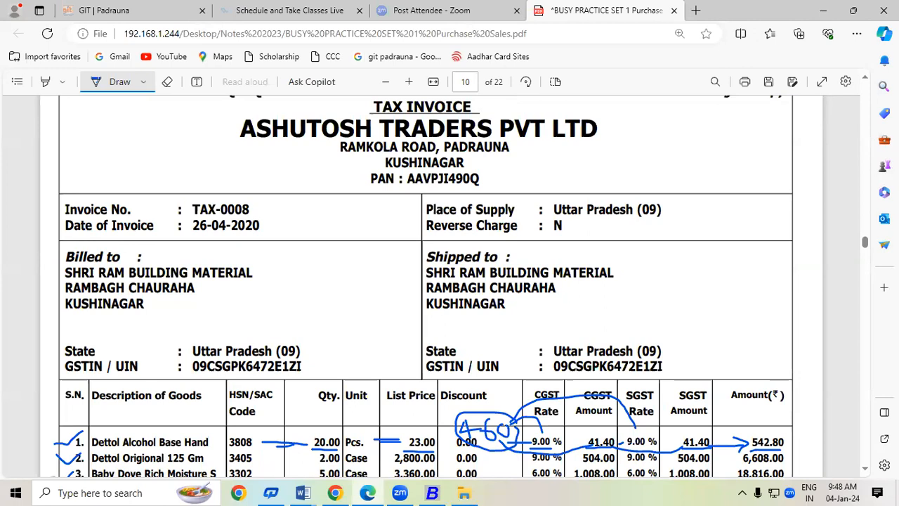
Copy 'Dettol Alcohol Base Hand' from the invoice PDF and start a new item master in Busy.
scroll(846, 439, down, 3)
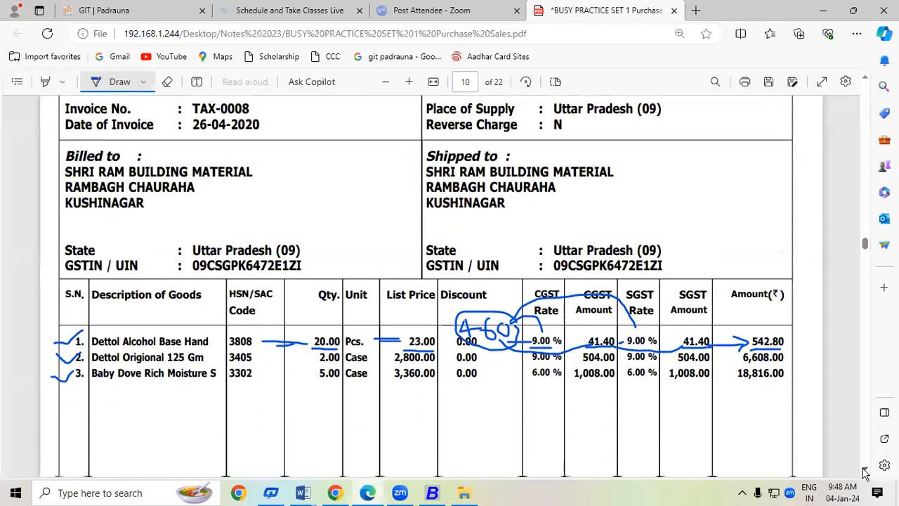
click(167, 82)
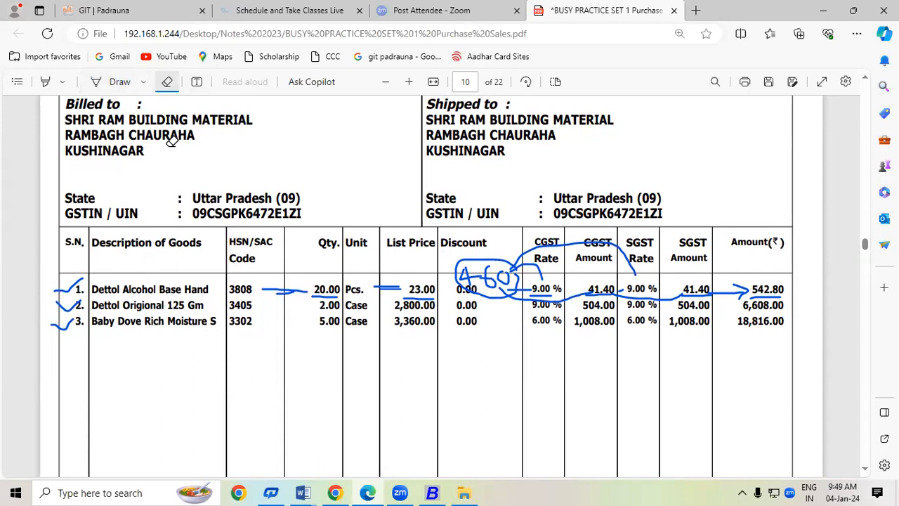
click(119, 82)
click(121, 82)
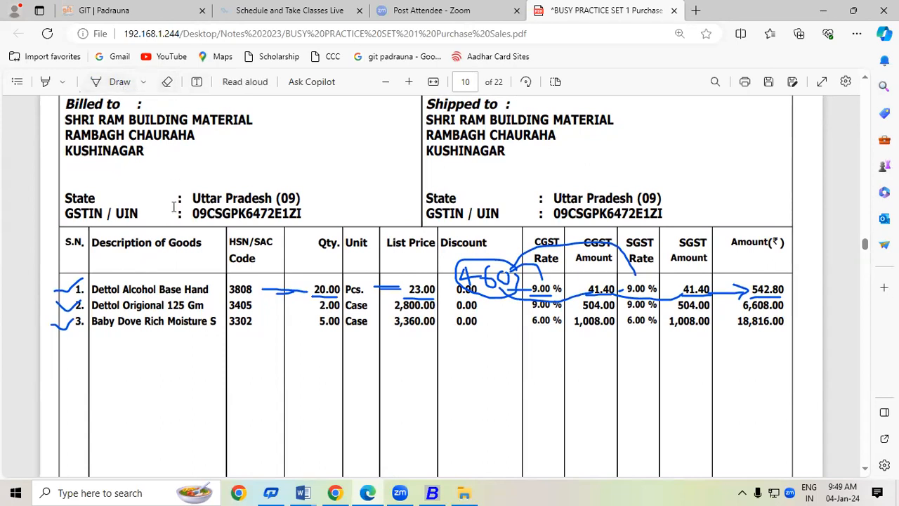
drag(91, 284, 208, 298)
key(ctrl+c)
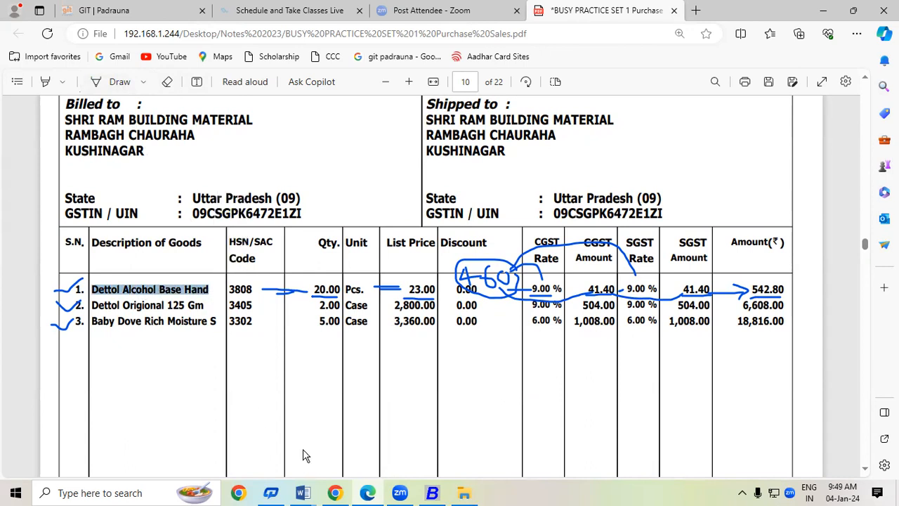
click(432, 493)
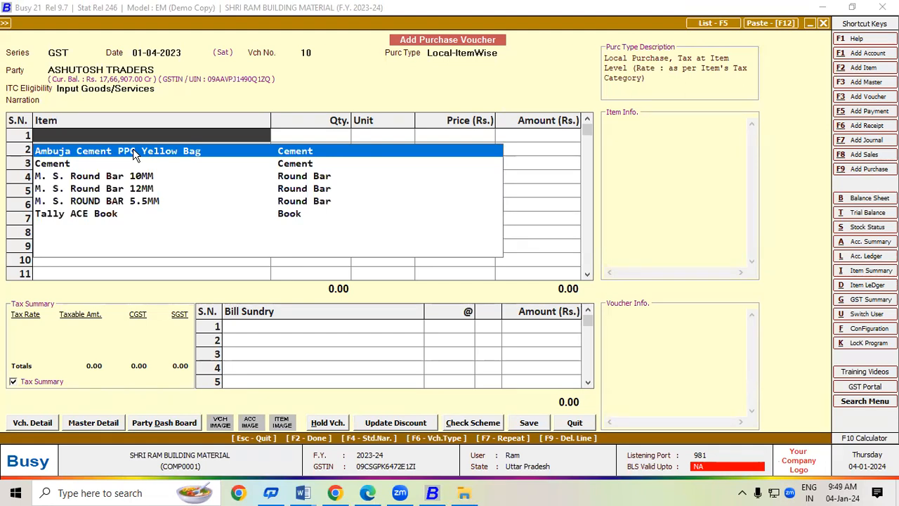
key(F2)
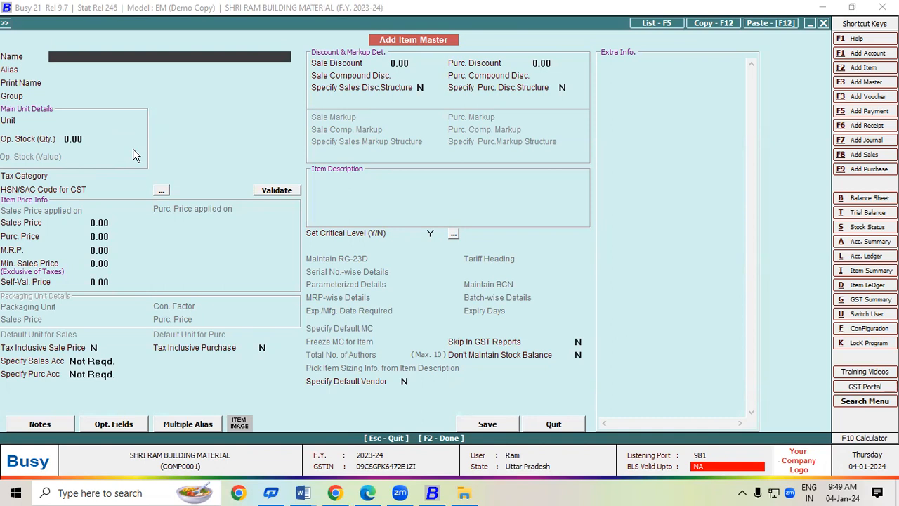
Name the new item 'Dettol Alcohol Base Hand Sanatizer' using the pasted text plus 'Sanatizer'.
key(ctrl+v)
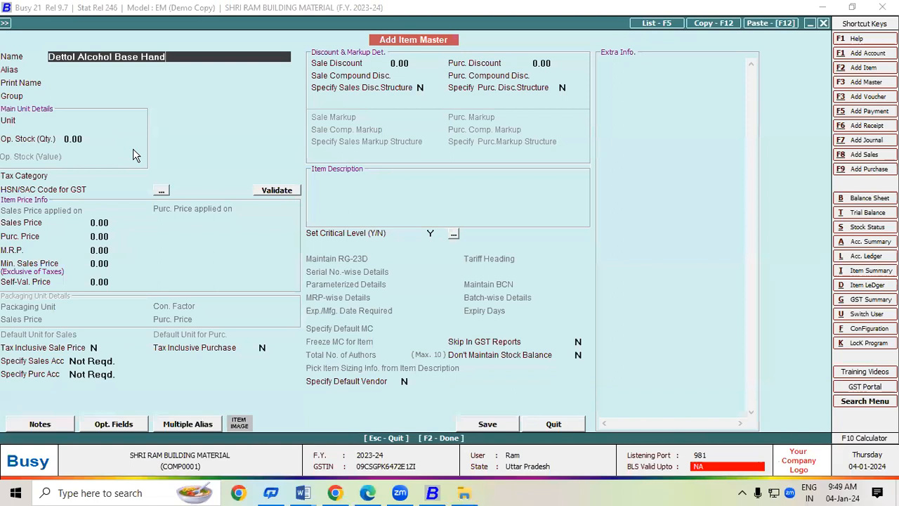
text(Sanata)
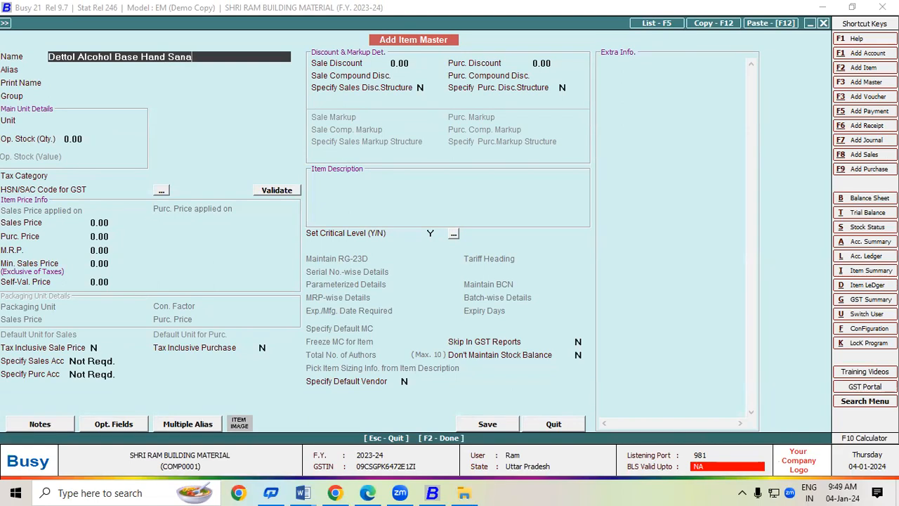
key(BackSpace)
text(izer)
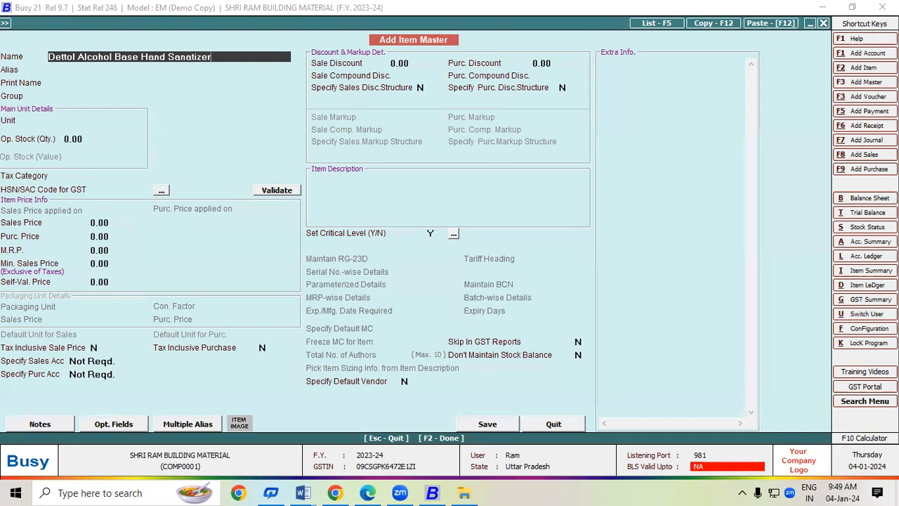
key(Return)
key(Return)
key(Return)
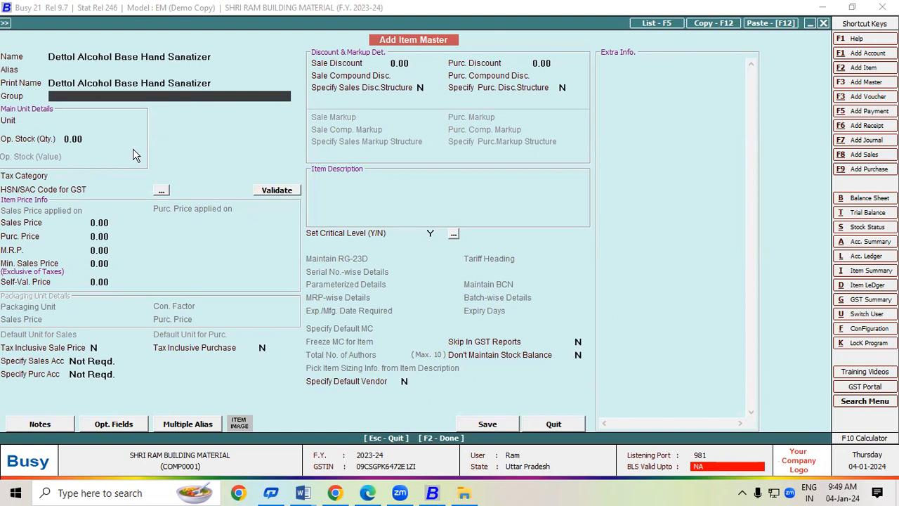
Start a new item group named Sanatizer, marked as a primary group with HSN code enabled.
key(F3)
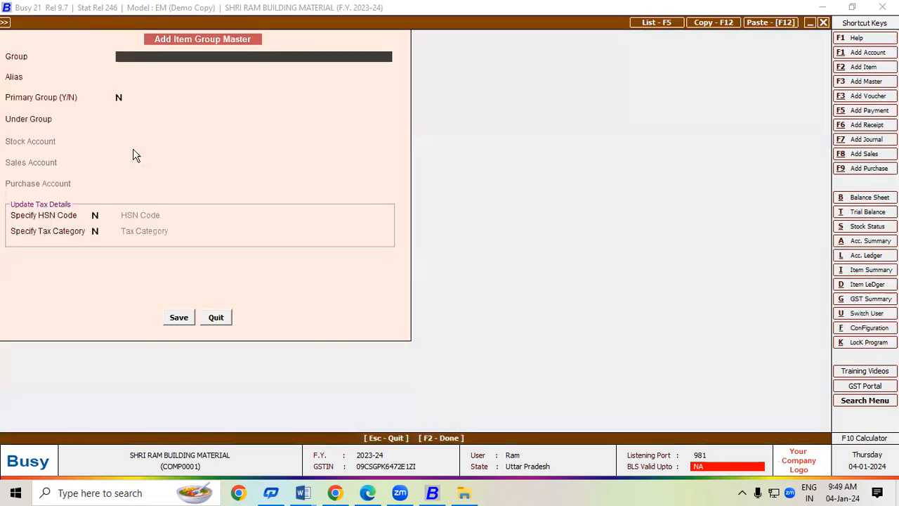
text(Sanatizer)
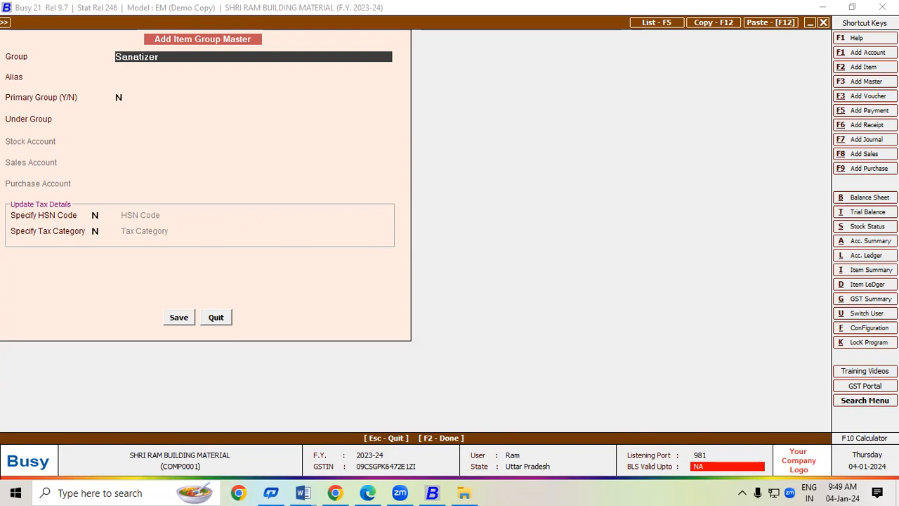
key(Return)
key(Return)
key(y)
key(Return)
key(y)
key(Return)
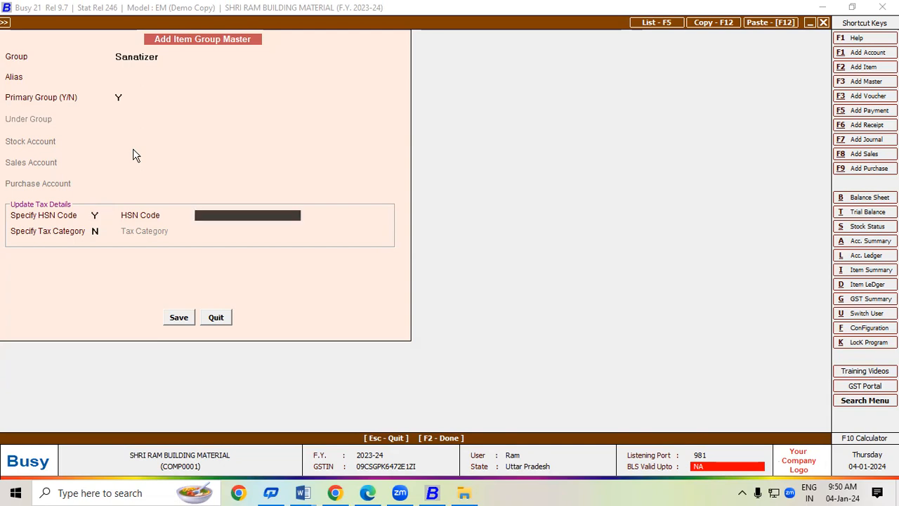
Give the Sanatizer group HSN code 3808 and the GST 18% tax category.
key(alt+Tab)
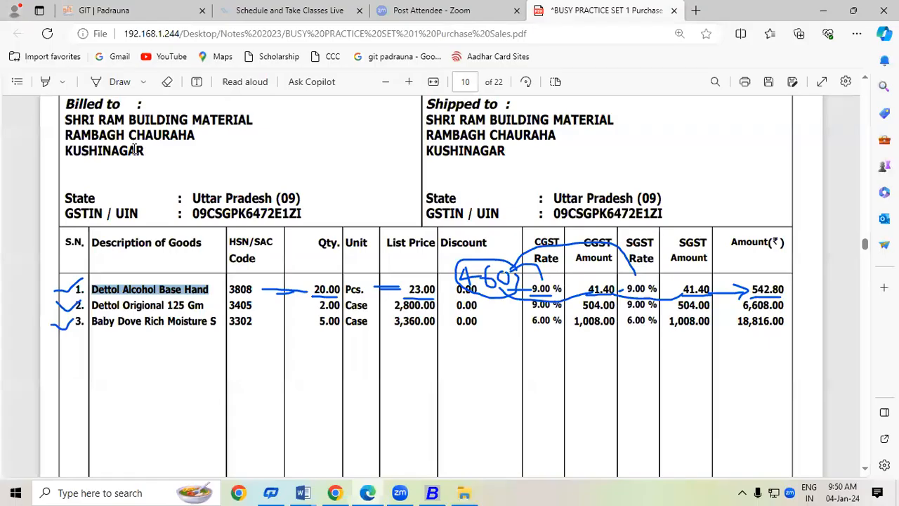
key(alt+Tab)
text(3808)
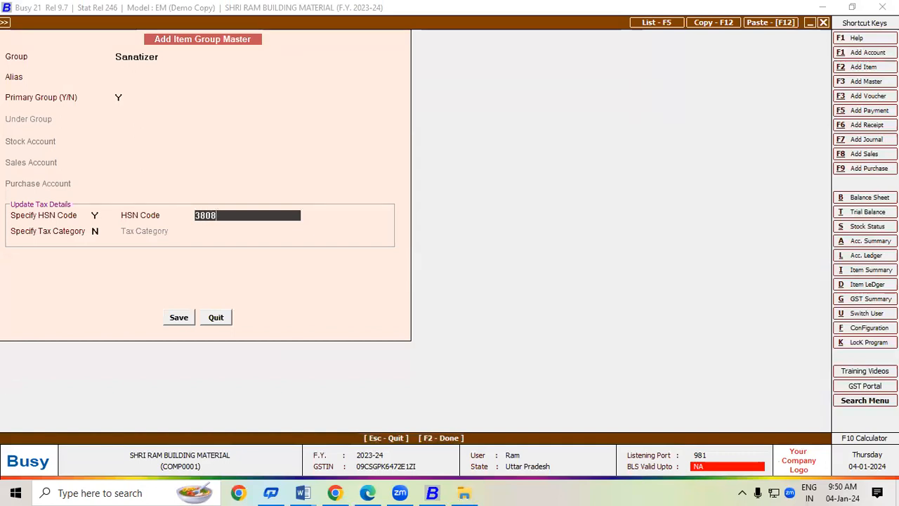
key(Return)
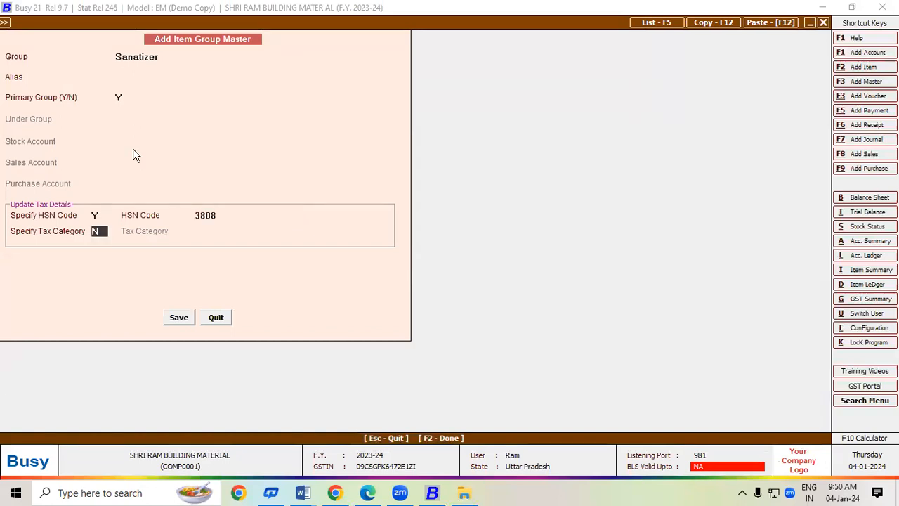
text(Y)
key(Return)
key(alt+Tab)
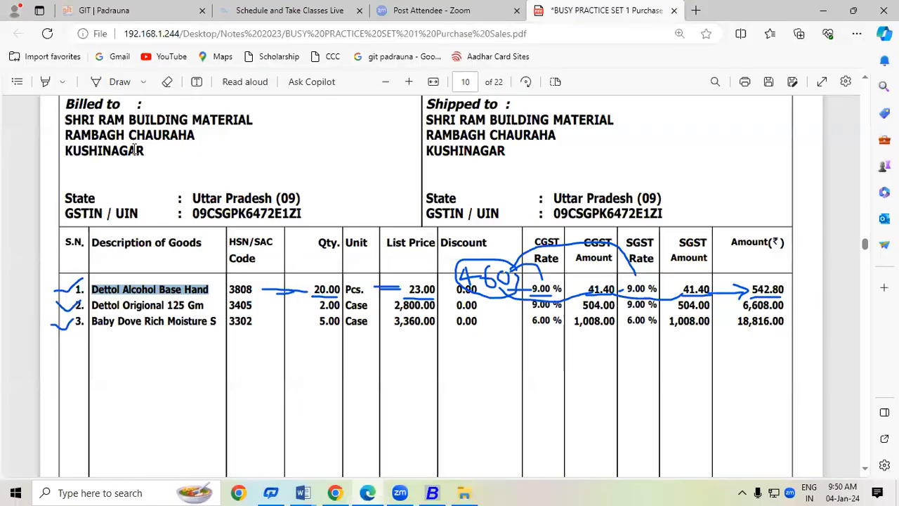
key(alt+Tab)
key(Down)
key(Down)
key(Down)
key(Return)
key(Return)
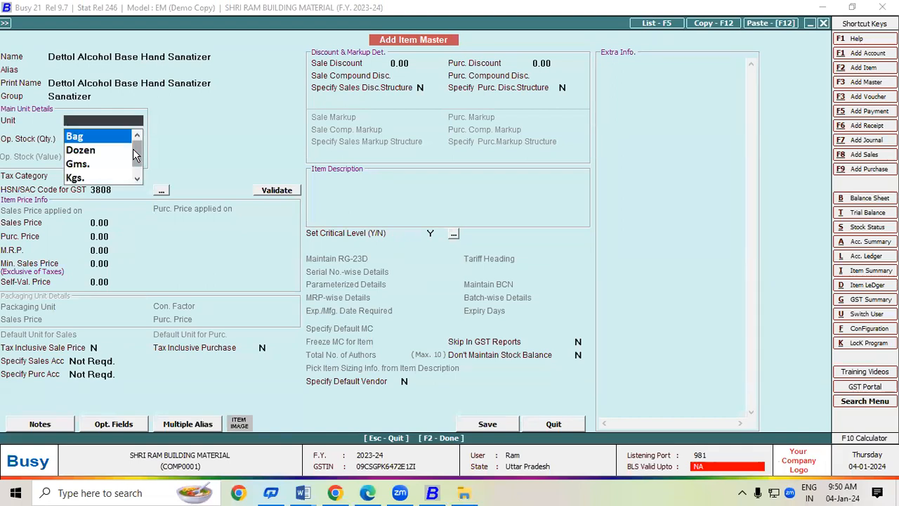
Set the item's unit to Pcs. and save it into voucher line 1.
key(alt+Tab)
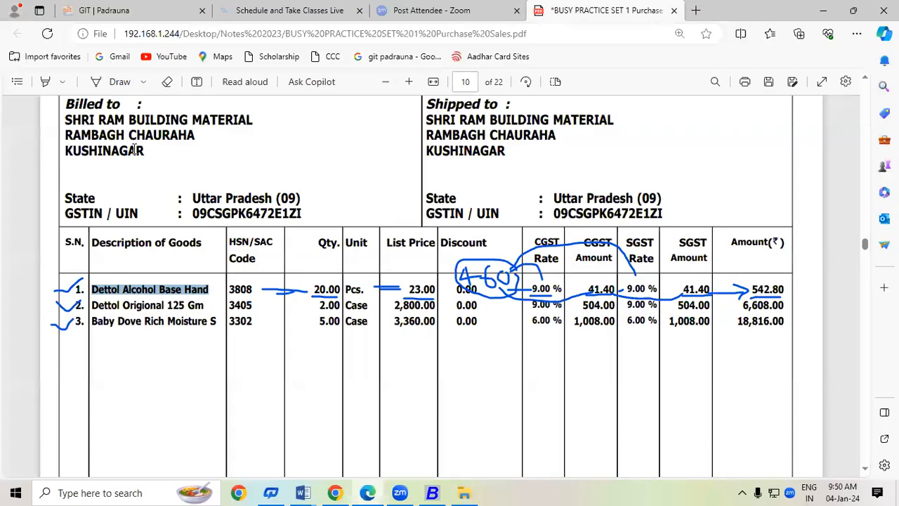
key(alt+Tab)
text(p)
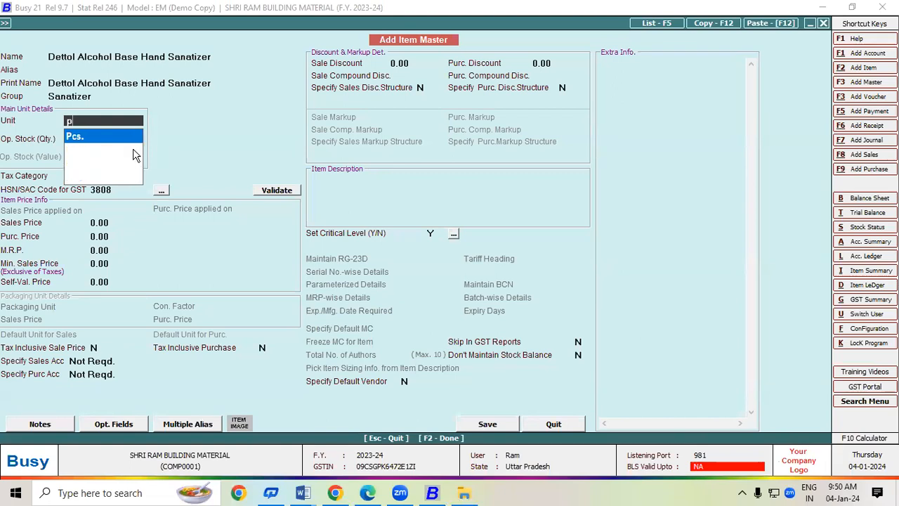
key(Return)
key(Return)
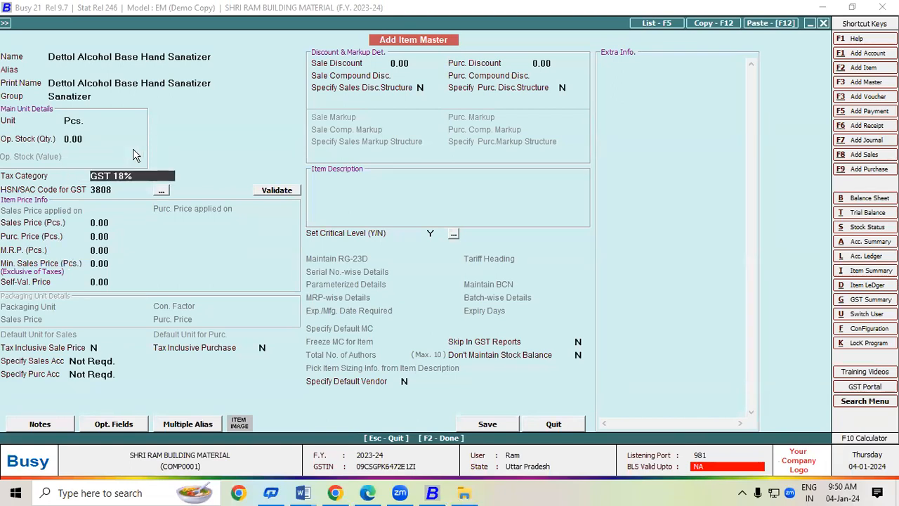
key(F2)
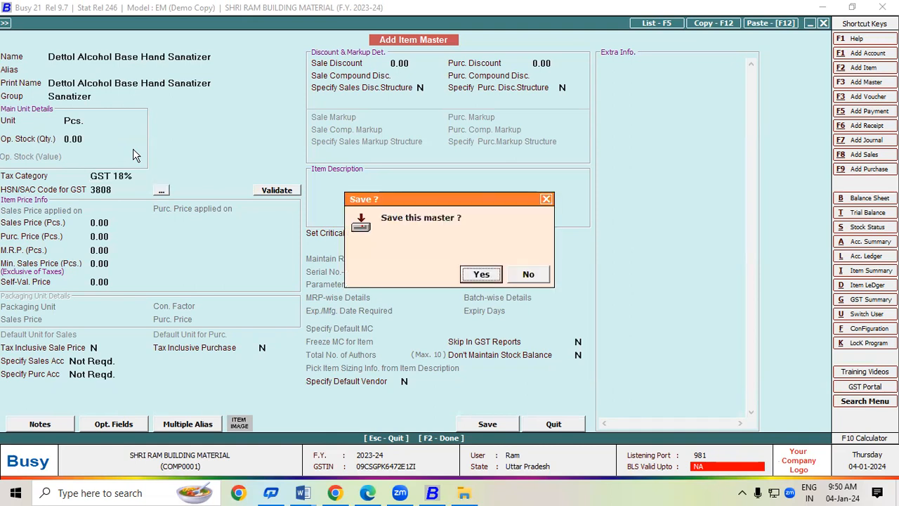
key(Return)
key(alt+Tab)
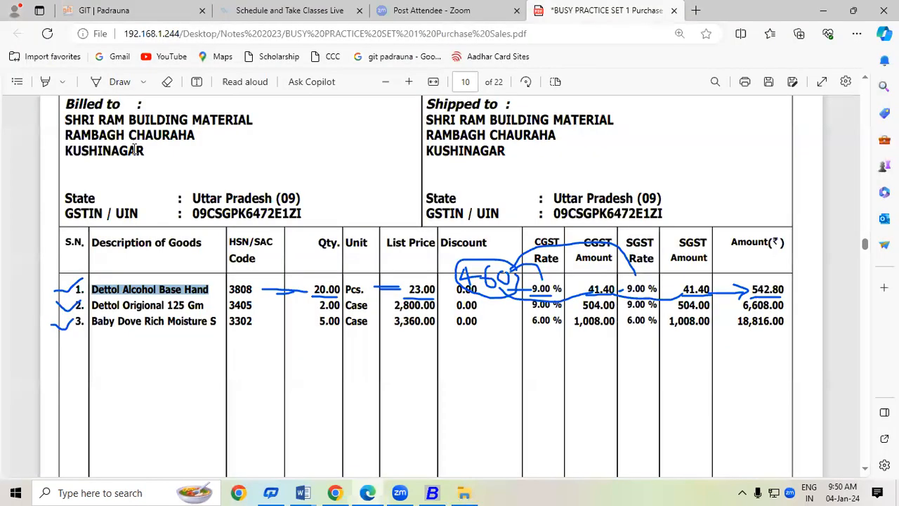
key(alt+Tab)
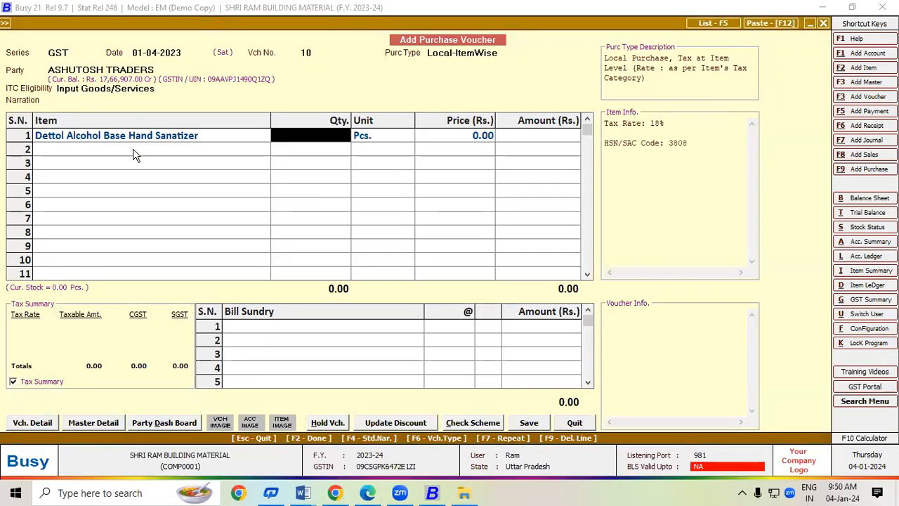
Enter 20 Pcs. at 23.00 each for an amount of 460.00, then show the item-wise GST breakdown.
text(20)
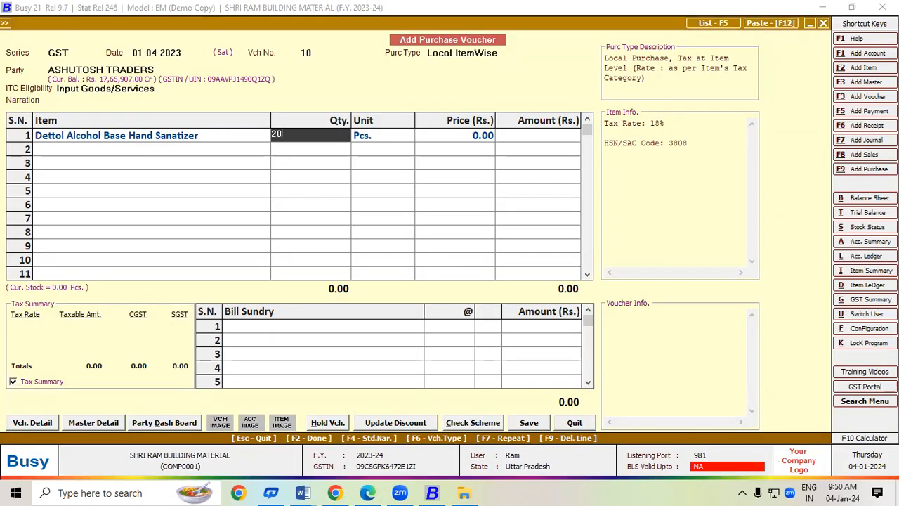
key(Return)
key(Return)
text(23)
key(Return)
key(Return)
key(Return)
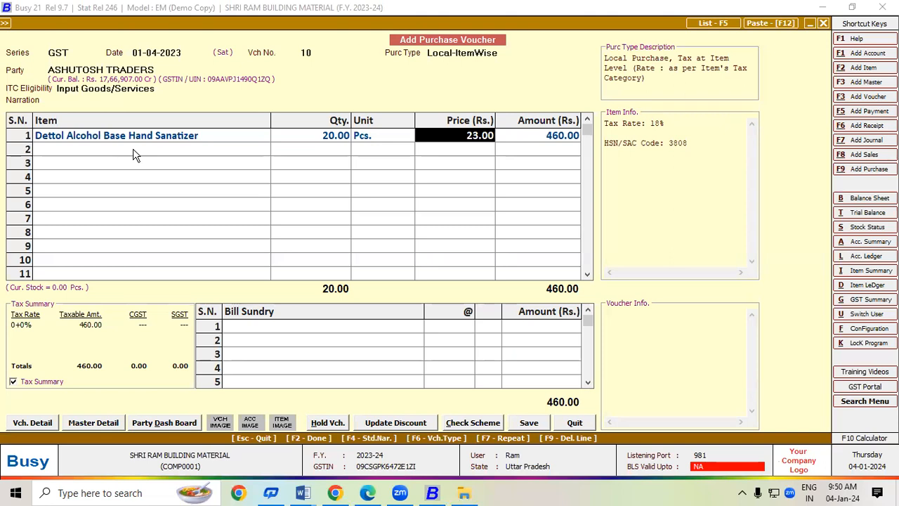
key(Return)
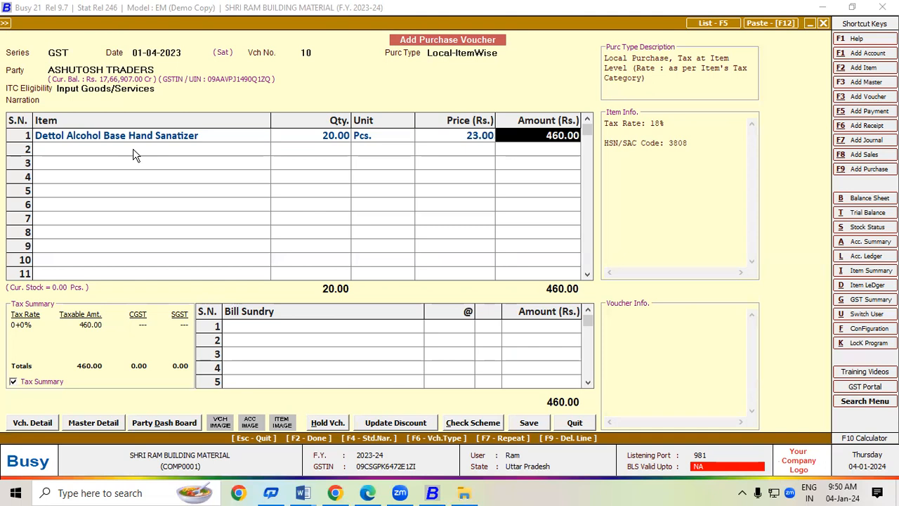
key(Return)
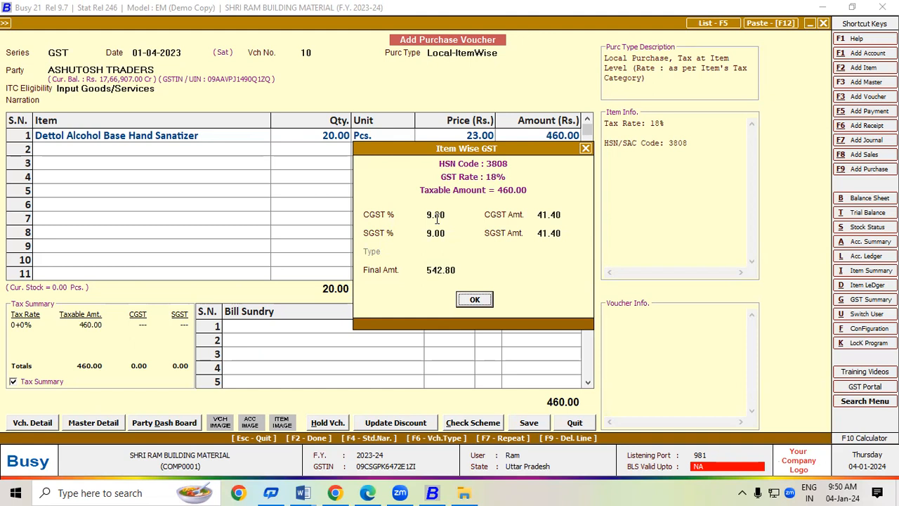
Accept 9% CGST and 9% SGST of 41.40 each, bringing line 1 to 542.80.
click(538, 216)
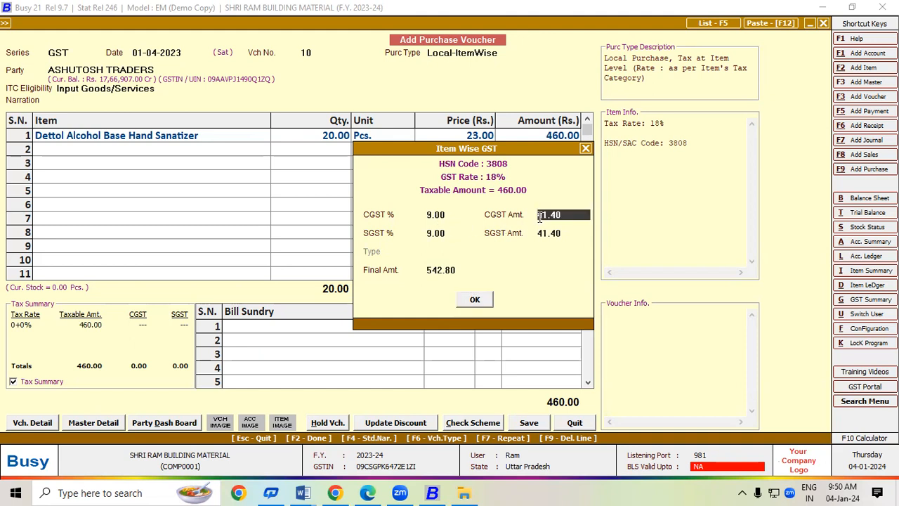
click(432, 237)
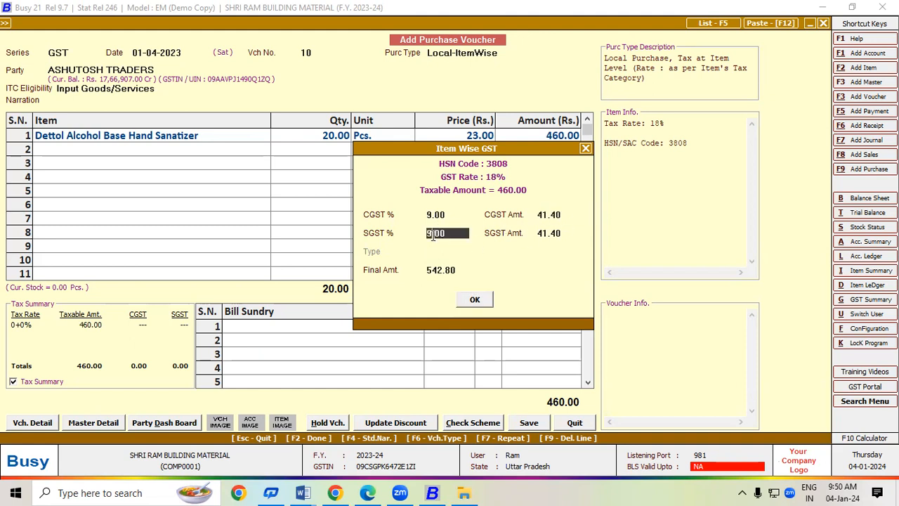
click(541, 236)
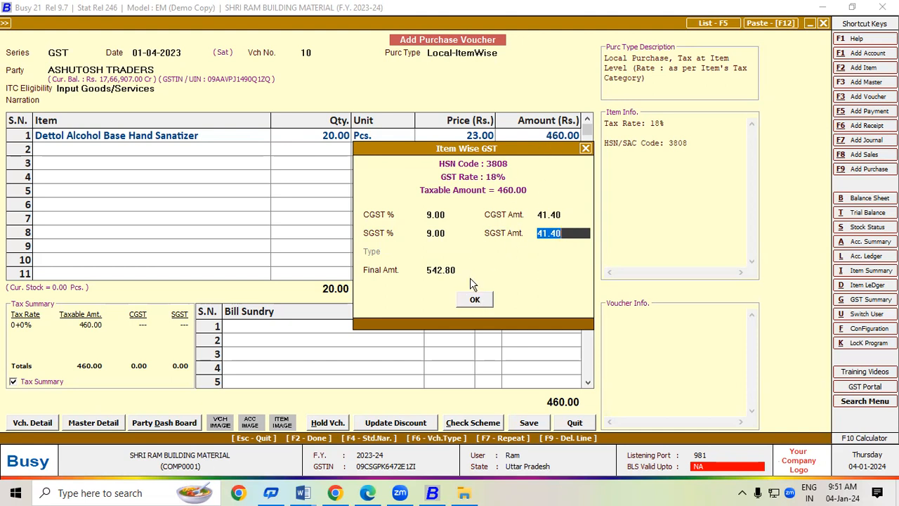
click(474, 300)
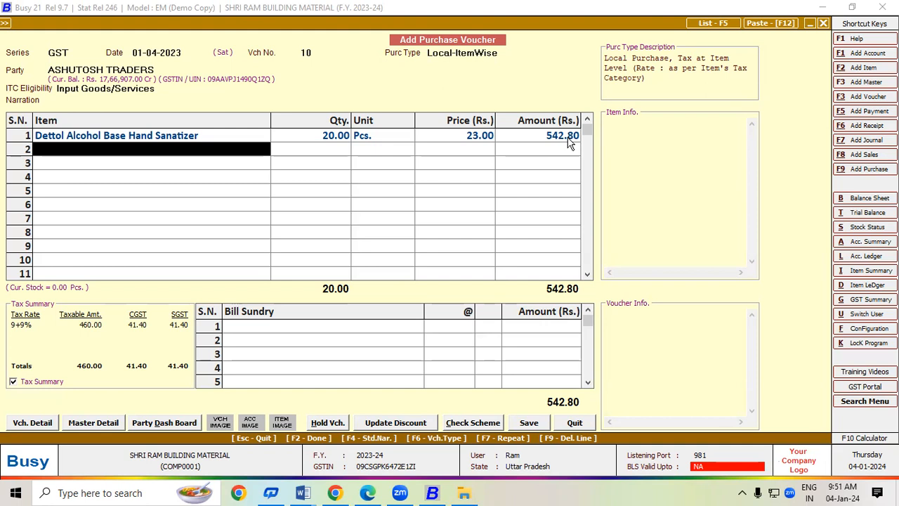
Copy 'Dettol Origional 125 Gm' from the PDF and start a new item named 'Dettol Origional 125 Gm Soap'.
key(alt+Tab)
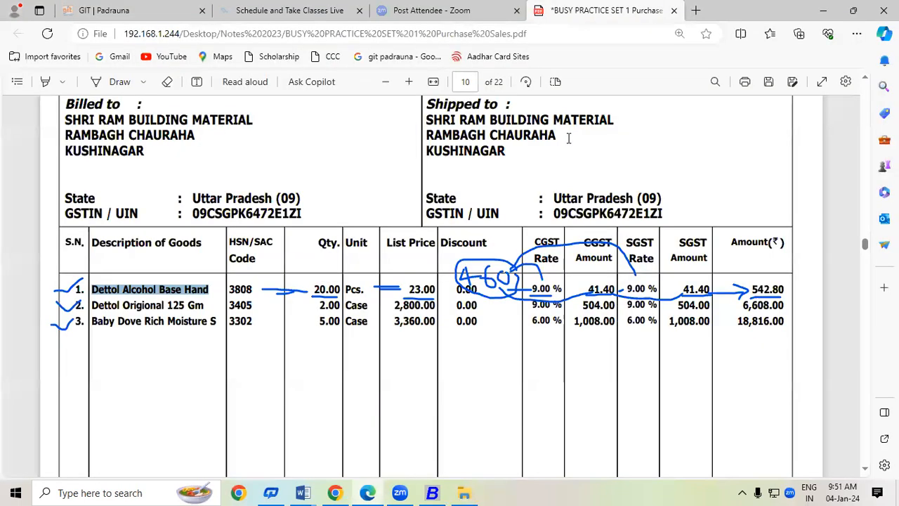
drag(94, 300, 205, 306)
key(ctrl+c)
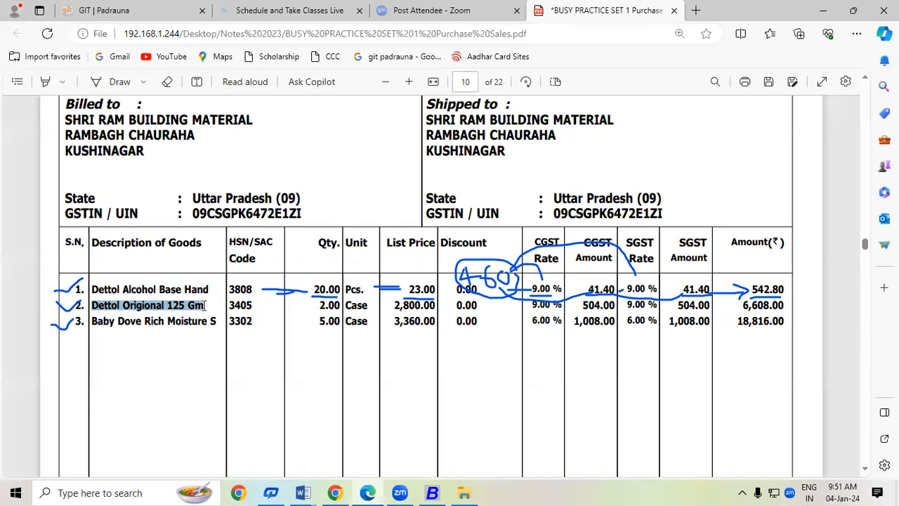
click(432, 494)
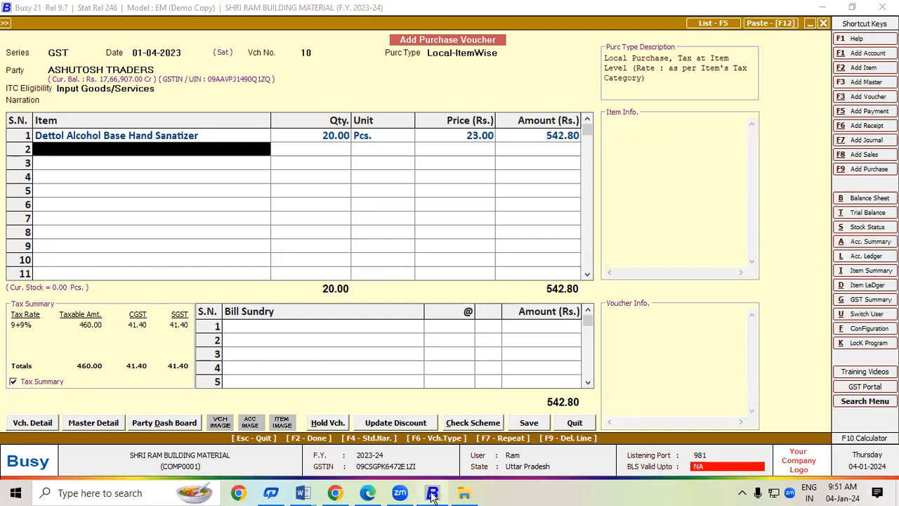
key(alt+F2)
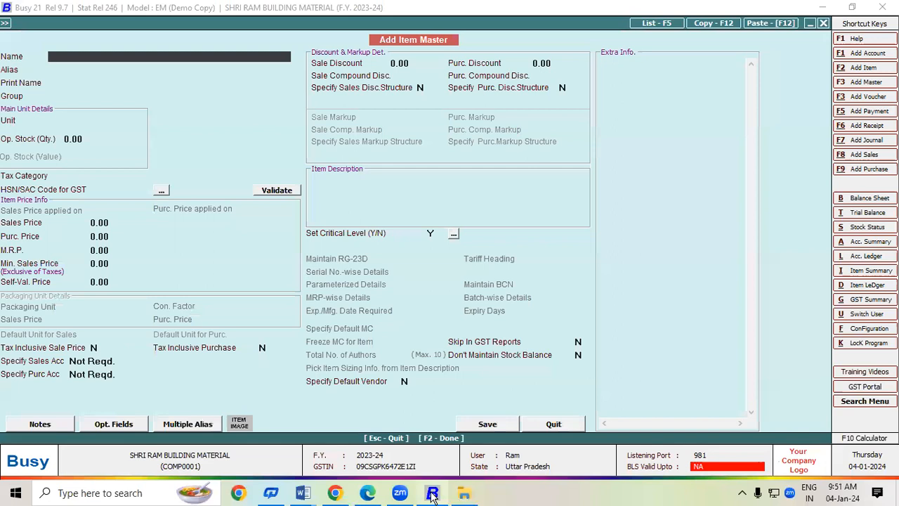
key(ctrl+v)
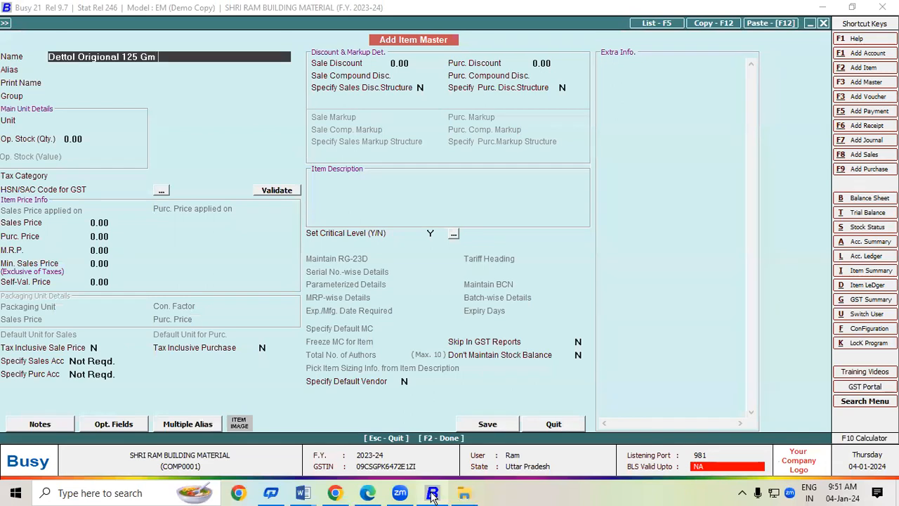
text(Soap)
key(Return)
key(Return)
key(Return)
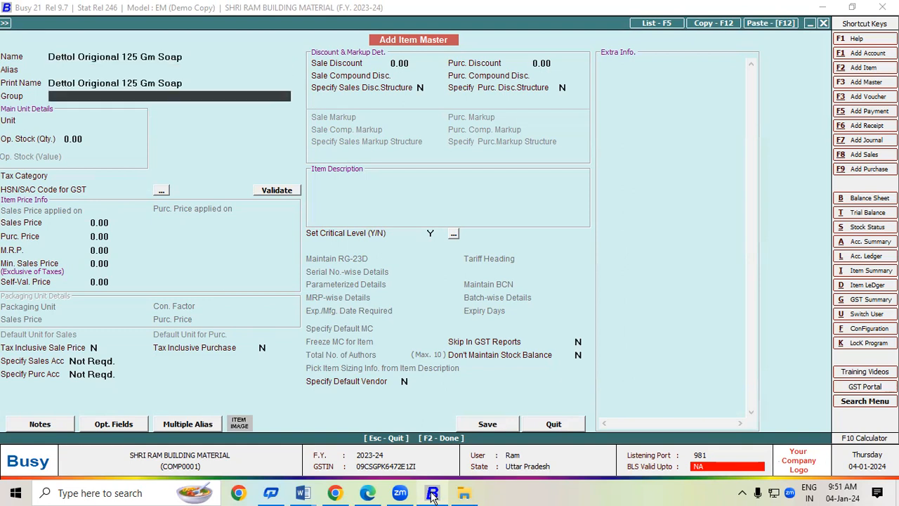
key(F3)
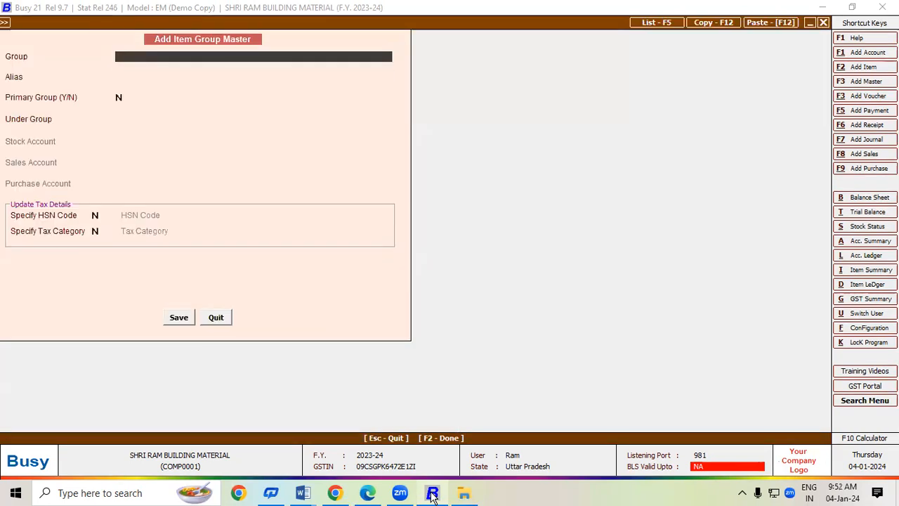
Name the new group Soap, make it a primary group, and enable HSN code entry.
text(Soap)
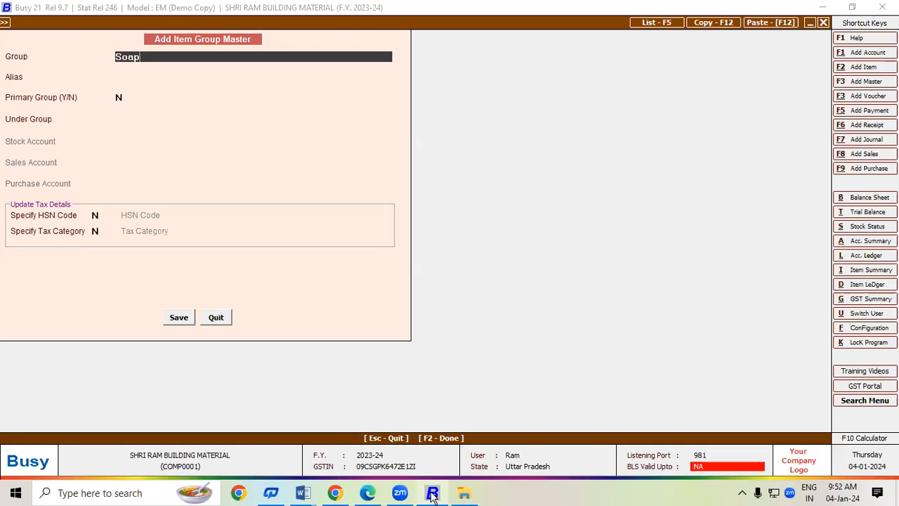
key(Return)
key(Return)
text(Y)
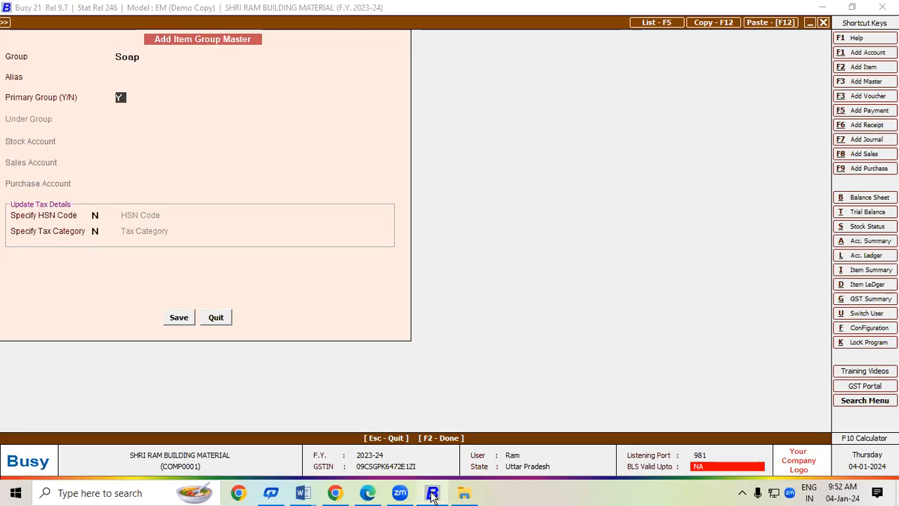
key(Return)
text(Y)
key(Return)
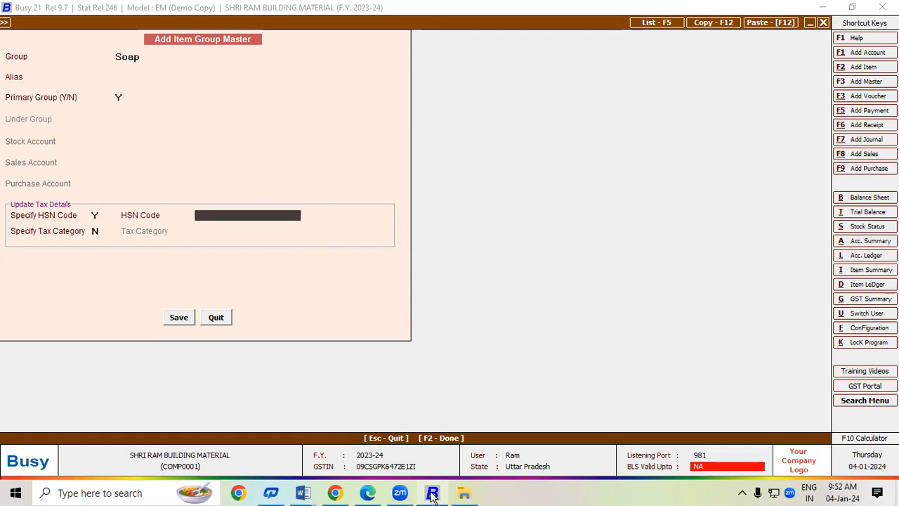
Give the Soap group HSN code 3405 and the GST 18% tax category.
click(431, 493)
click(432, 493)
text(3405)
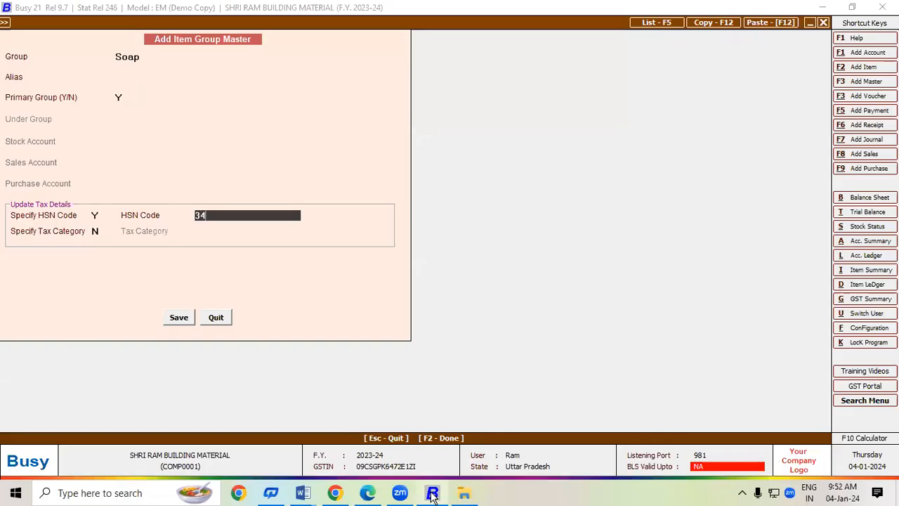
key(Return)
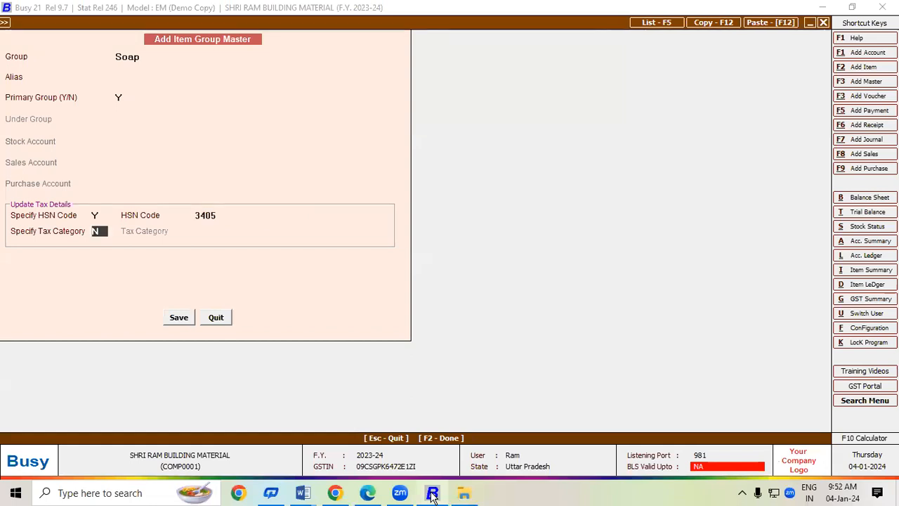
text(Y)
key(Return)
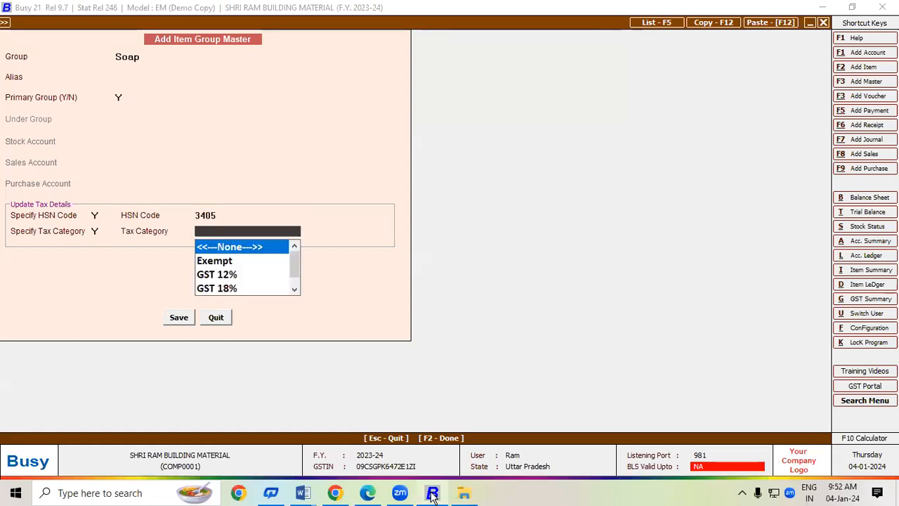
click(432, 493)
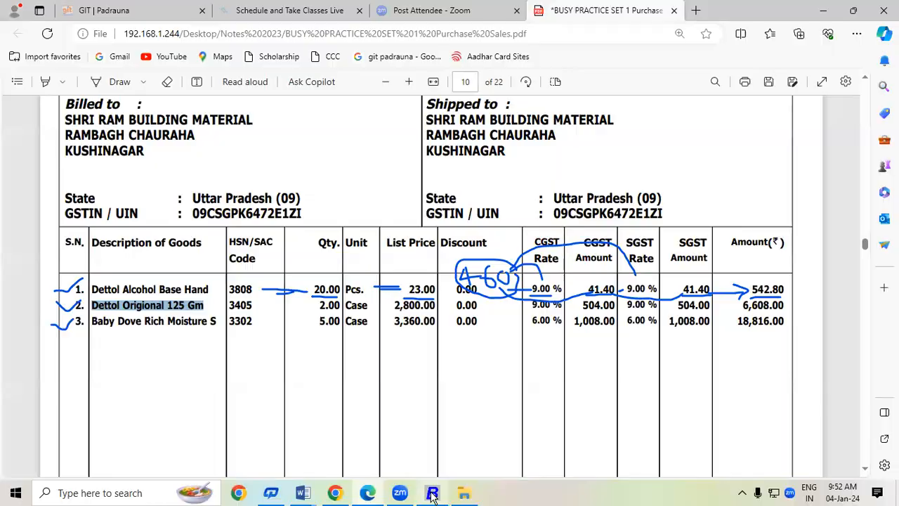
click(432, 493)
text(18)
key(Return)
key(Return)
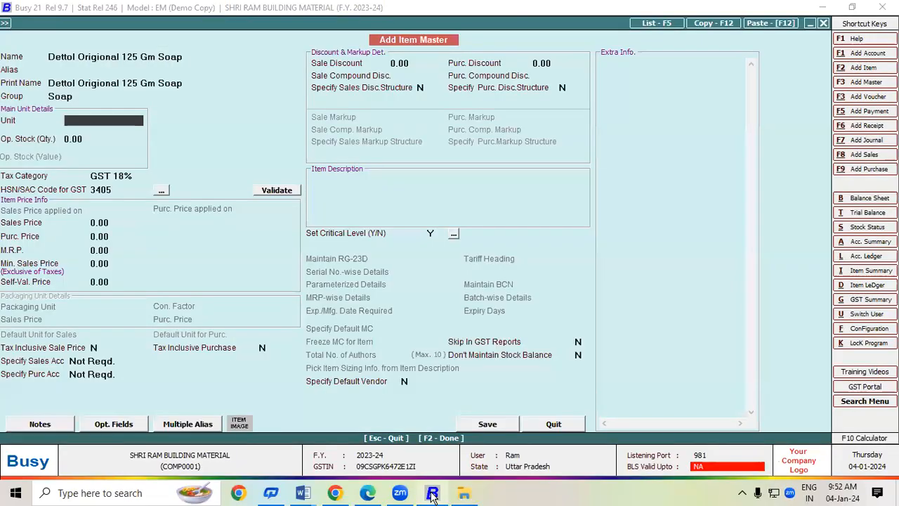
Create a new unit Case with quantity code BOX-BOX for the soap item and save the item.
click(432, 493)
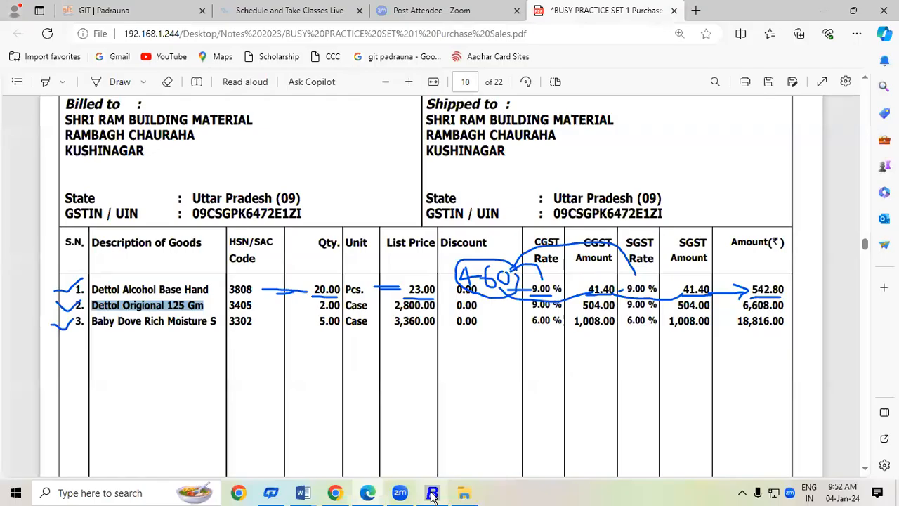
click(431, 493)
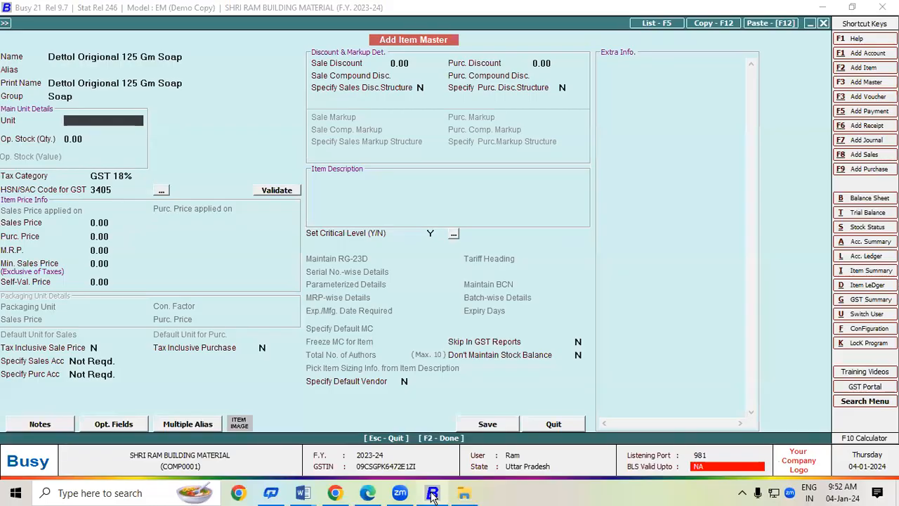
text(c)
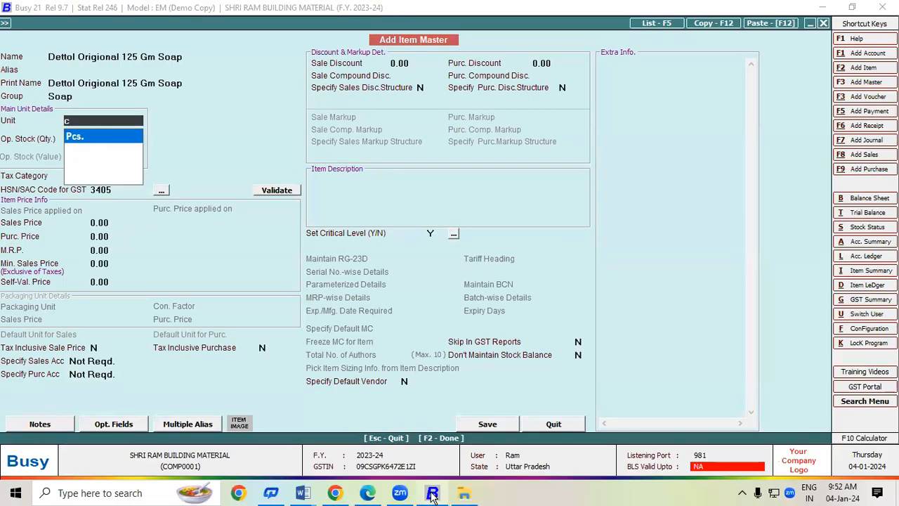
key(BackSpace)
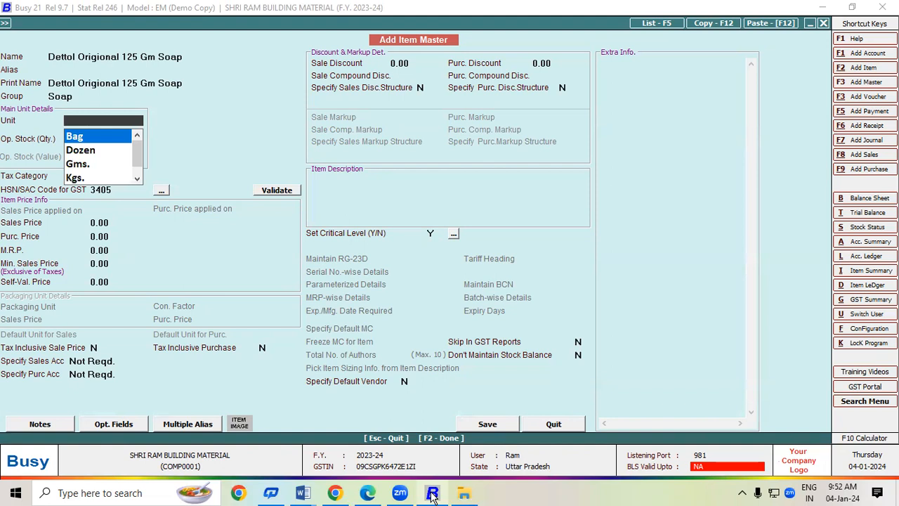
key(F3)
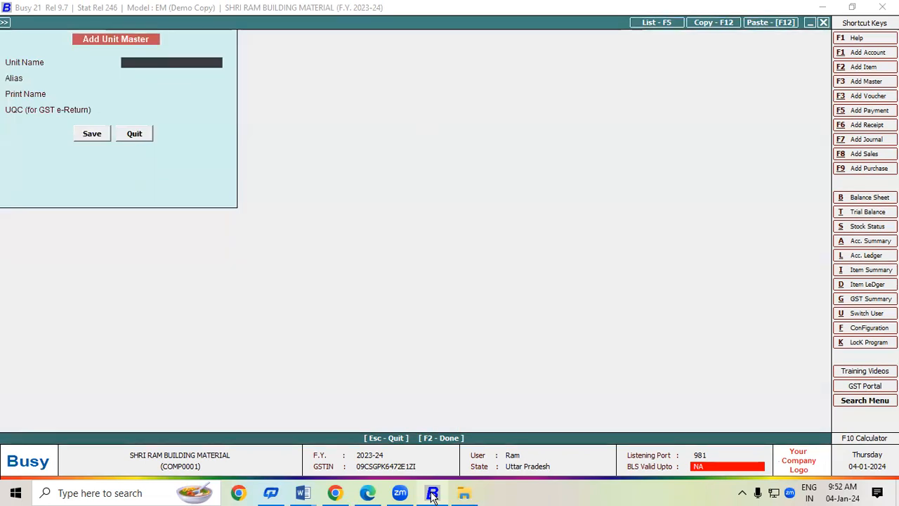
text(Case)
key(Return)
key(Return)
key(Return)
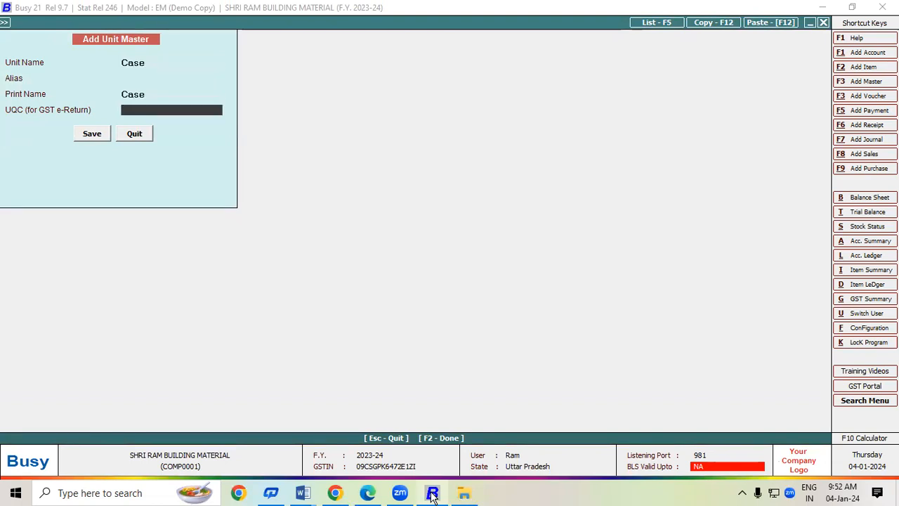
text(b)
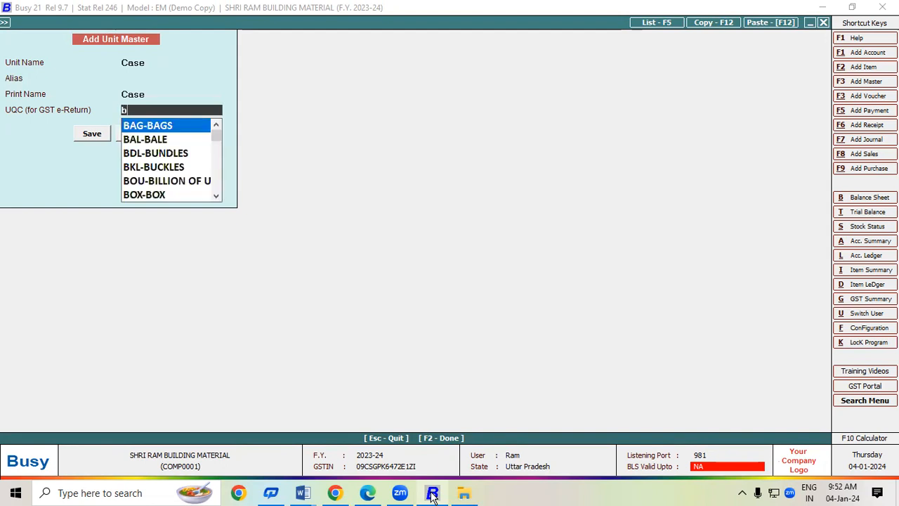
key(Down)
key(Down)
key(Down)
key(Down)
key(Down)
key(Return)
key(Return)
key(Return)
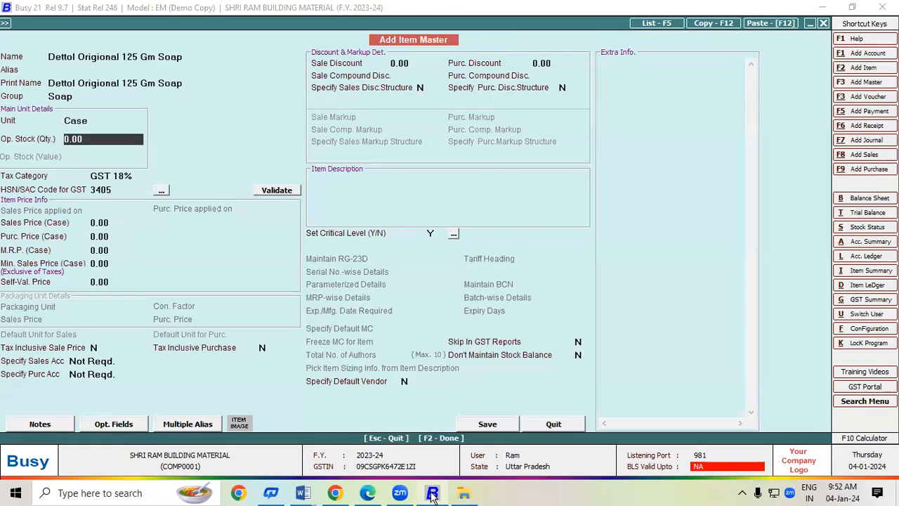
key(Return)
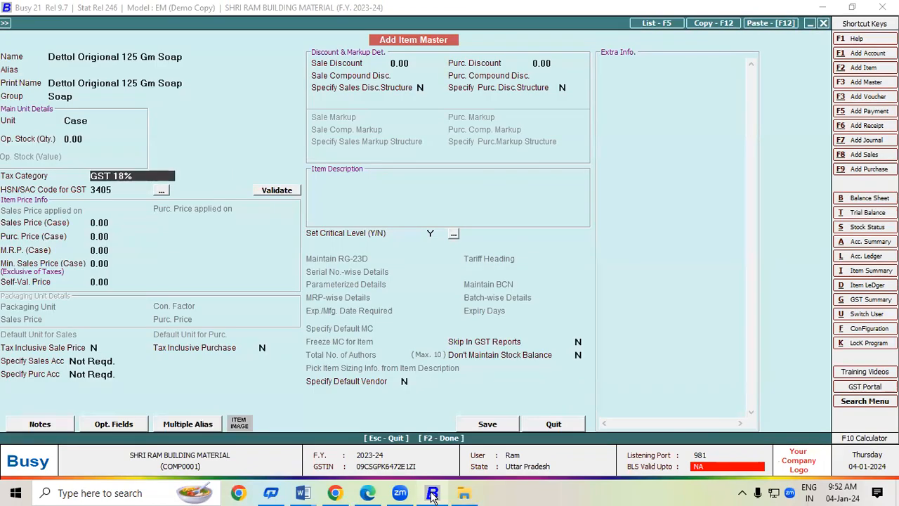
key(F2)
Save the Dettol soap item and enter 2 cases at 2,800 on row 2, accepting the GST breakdown.
key(Return)
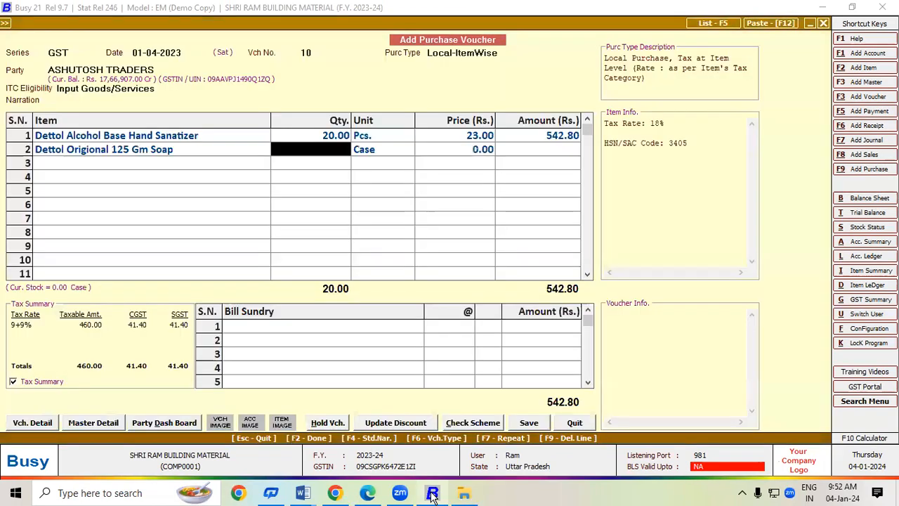
click(432, 494)
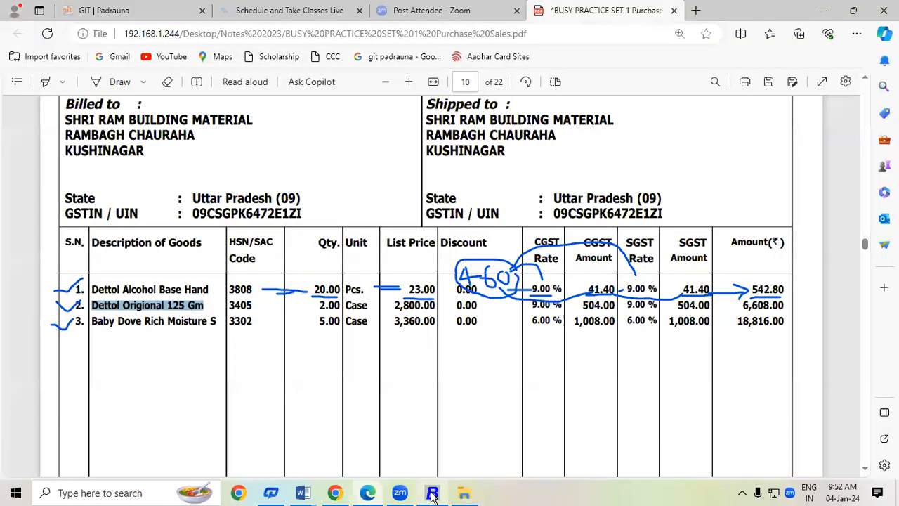
click(432, 494)
text(2)
key(Return)
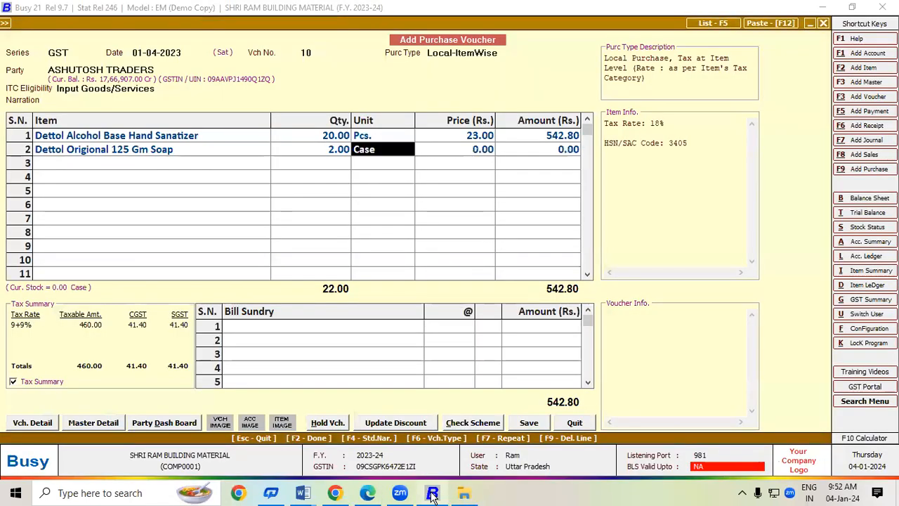
key(Return)
text(2,800)
key(Return)
key(Return)
key(Return)
key(Return)
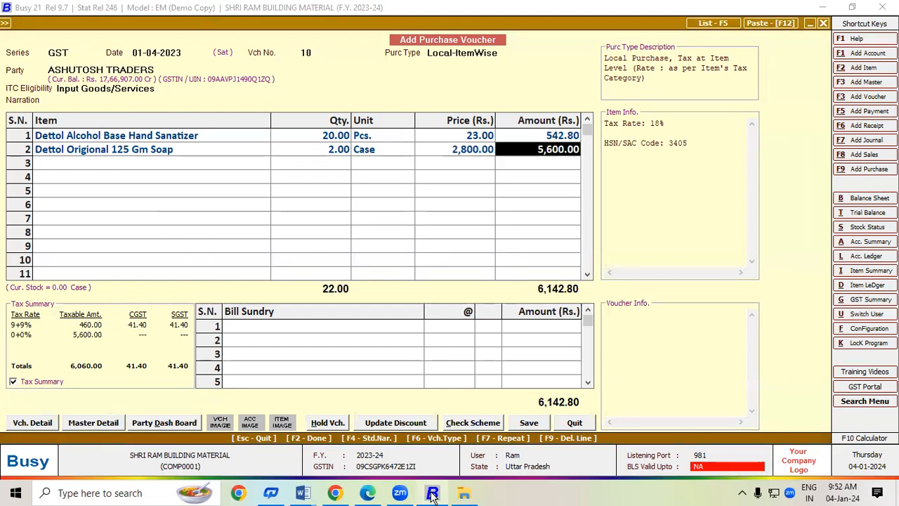
key(Return)
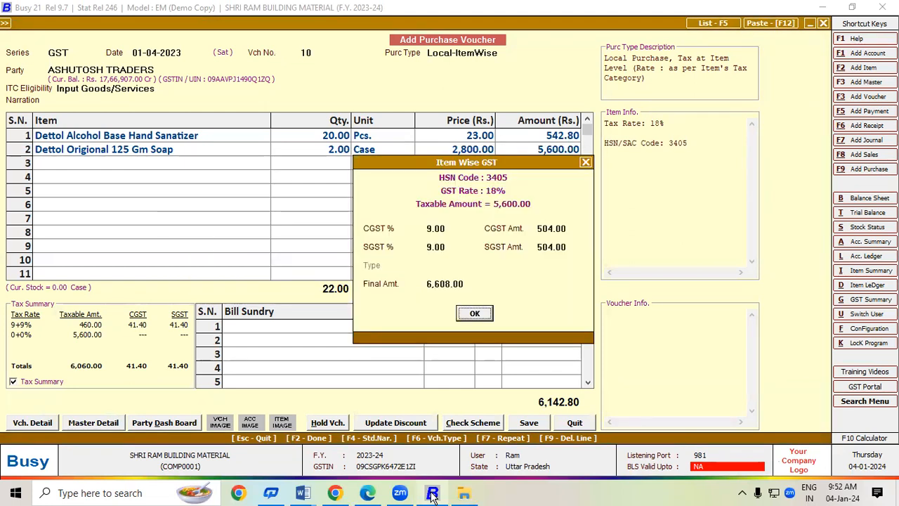
key(Return)
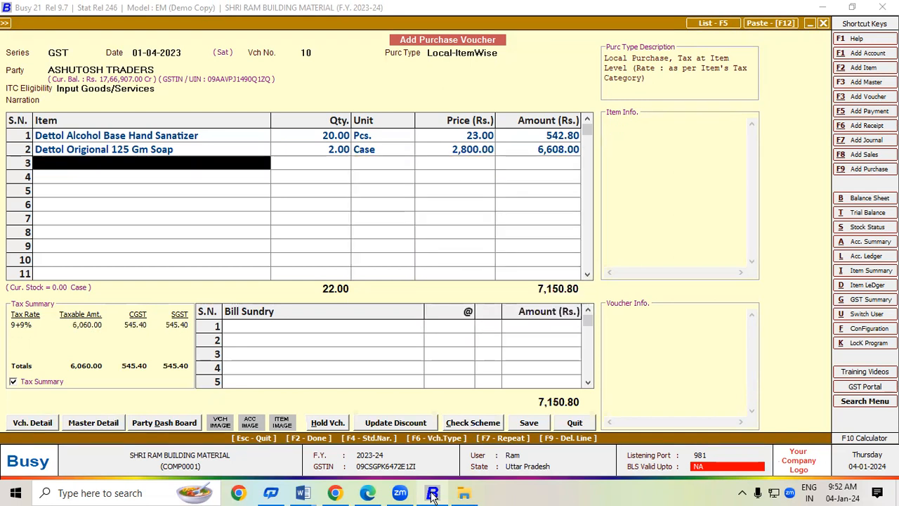
Copy the next item name, Baby Dove Rich Moisture S, from the supplier invoice PDF.
click(432, 493)
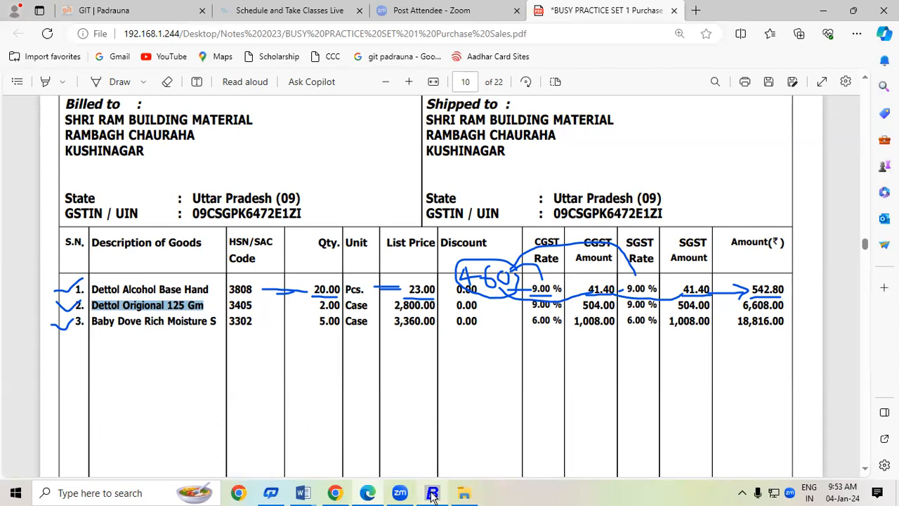
click(432, 494)
click(432, 494)
click(92, 321)
drag(92, 321, 217, 321)
key(ctrl+c)
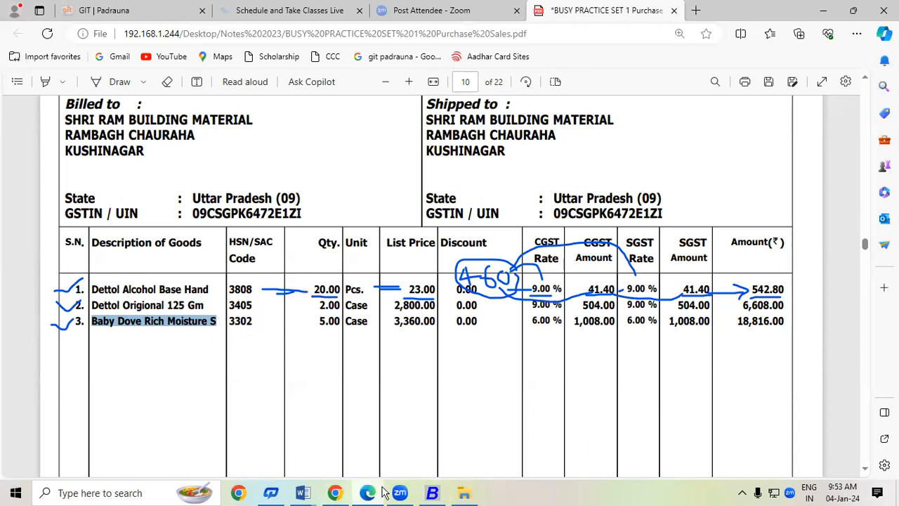
click(431, 493)
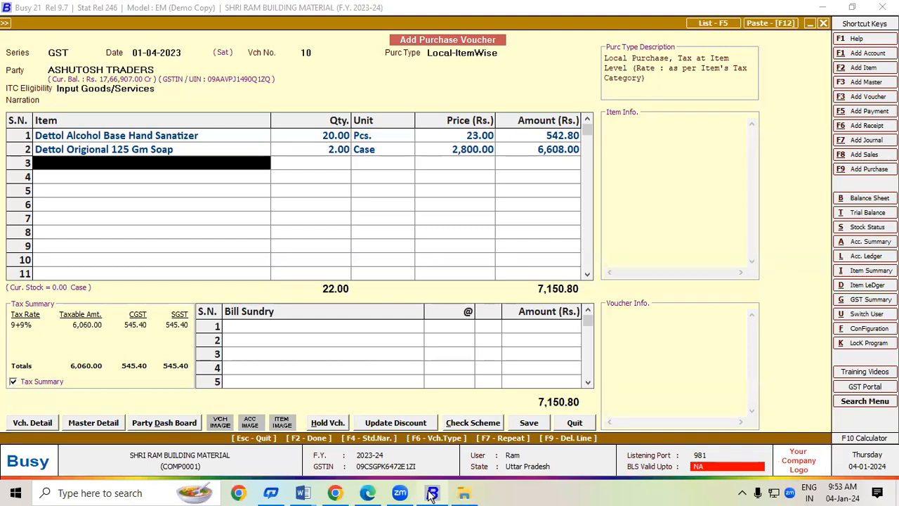
key(alt+F2)
Name the new item 'Baby Dove Rich Moisture Shampoo' by pasting the copied name and completing it.
key(ctrl+v)
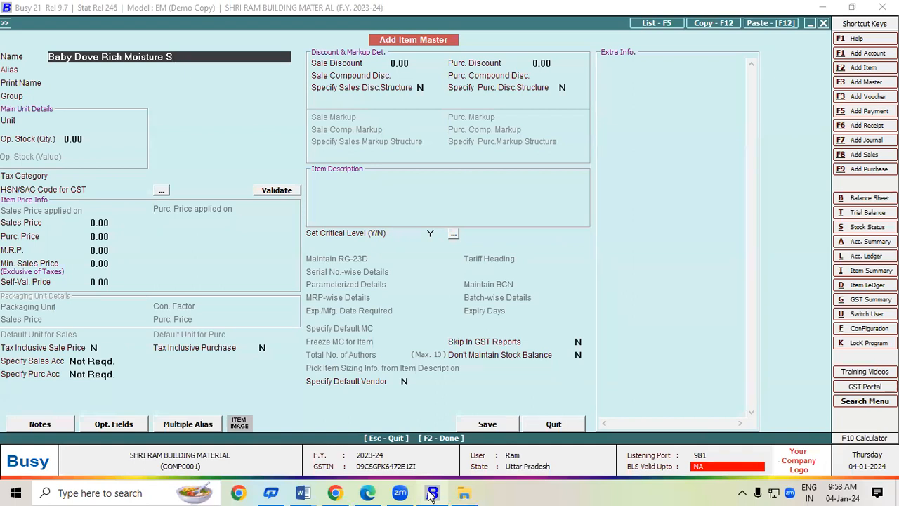
text(hampoo)
key(Return)
key(Return)
key(Return)
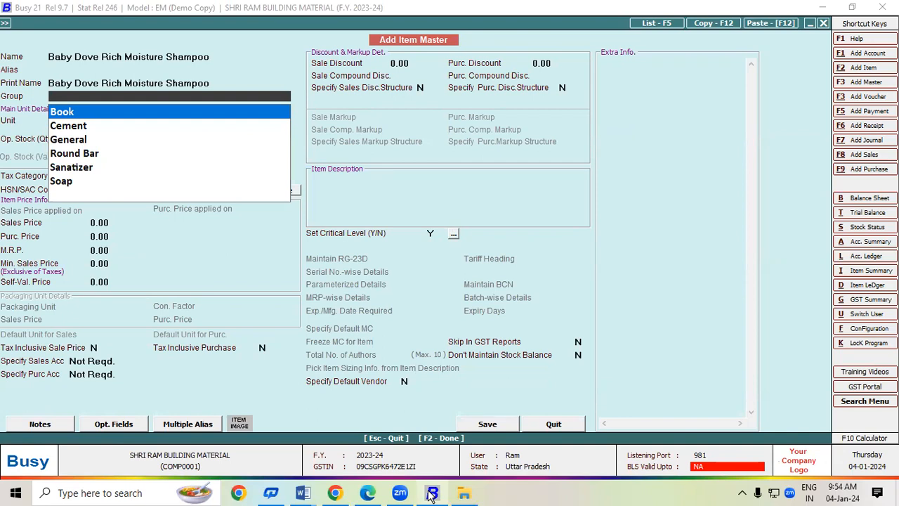
Start a new item group named Shampoo as a primary group with an HSN code.
key(F3)
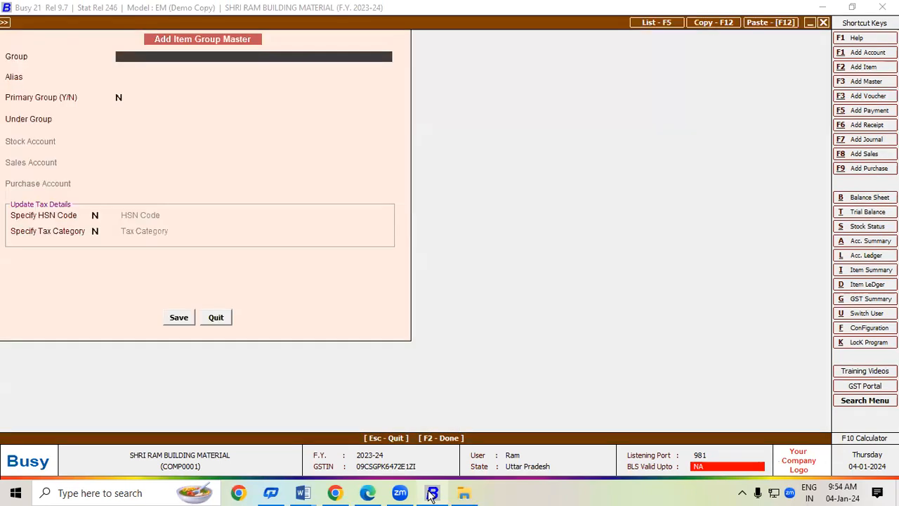
text(Shampoo)
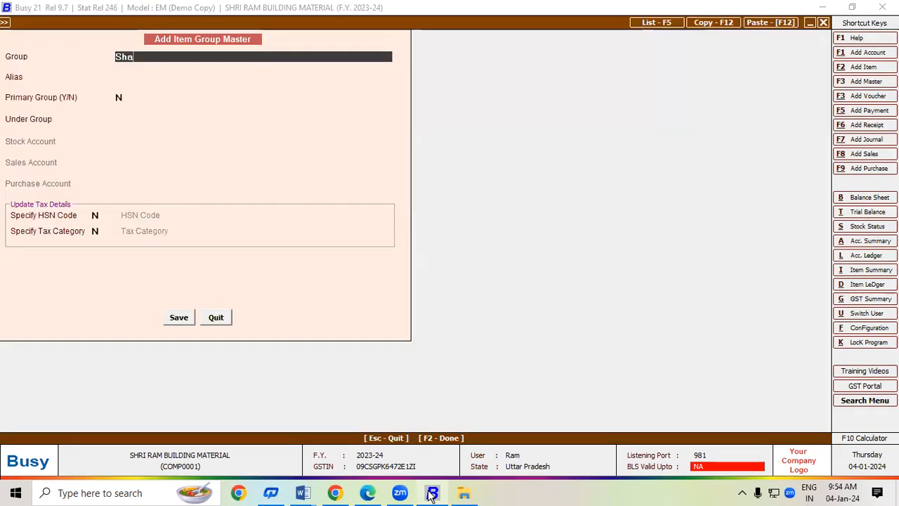
key(Return)
key(Return)
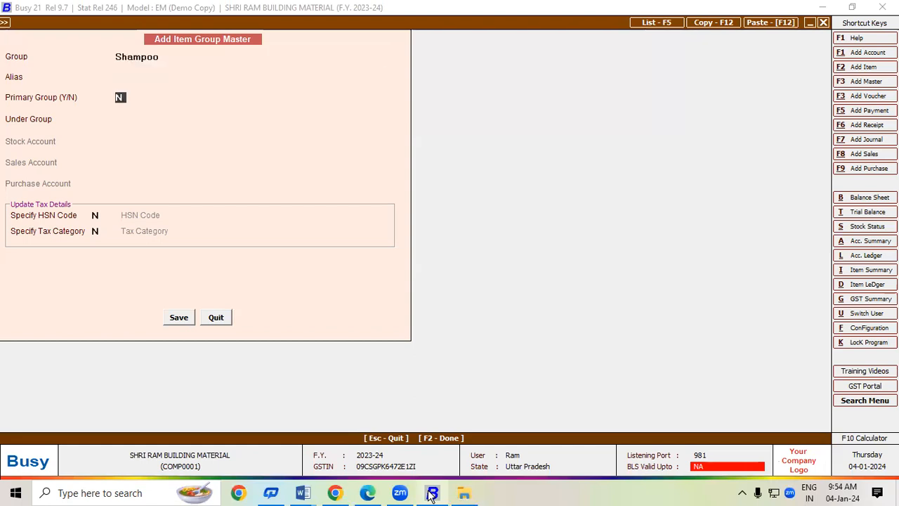
text(Y)
key(Return)
text(Y)
key(Return)
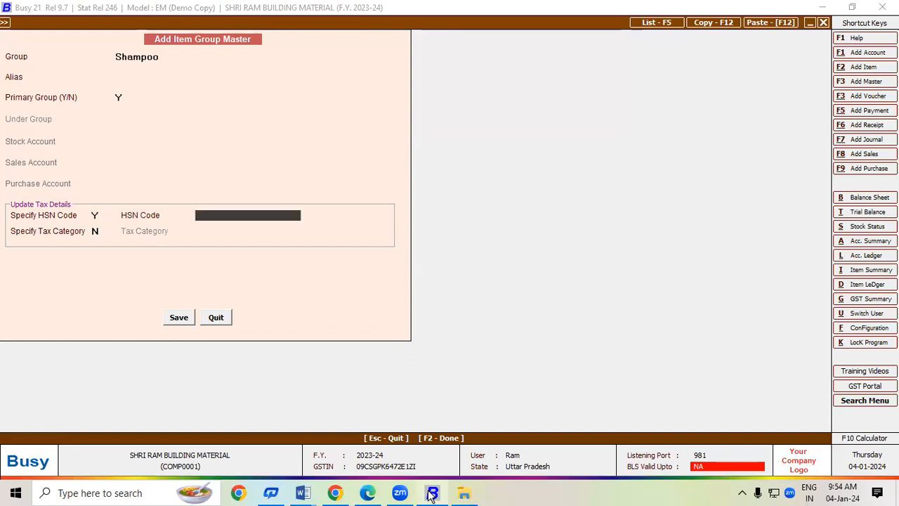
Give the Shampoo group HSN code 3302 and a GST 12% tax category, then save it.
click(431, 494)
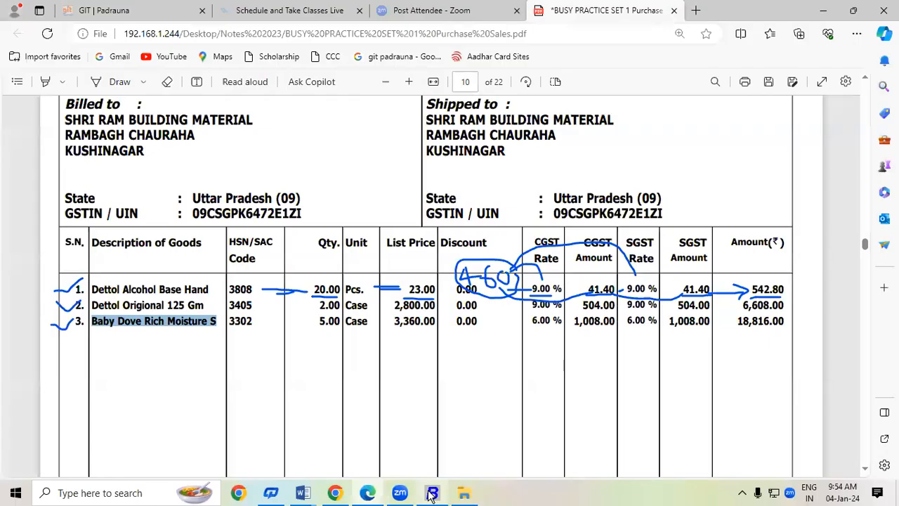
click(432, 494)
text(3302)
key(Return)
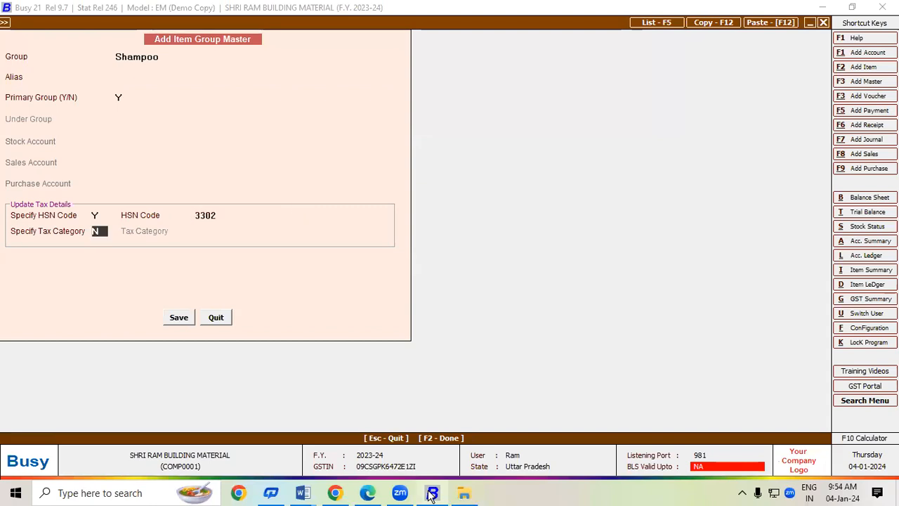
text(Y)
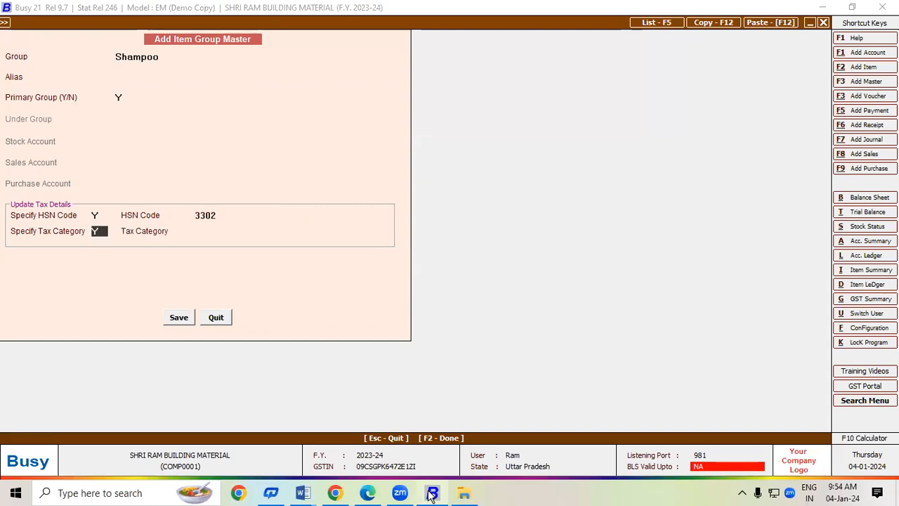
key(Return)
click(432, 494)
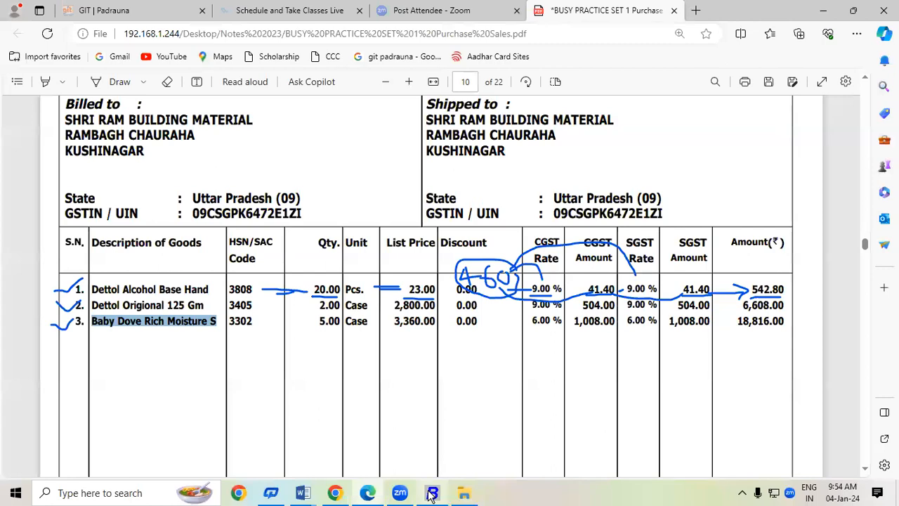
click(432, 494)
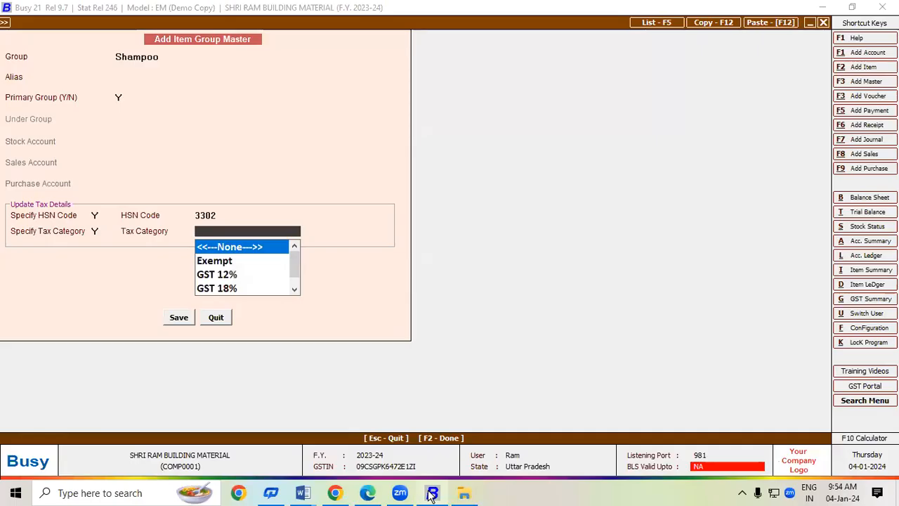
click(432, 494)
click(432, 494)
text(12)
key(Return)
key(Return)
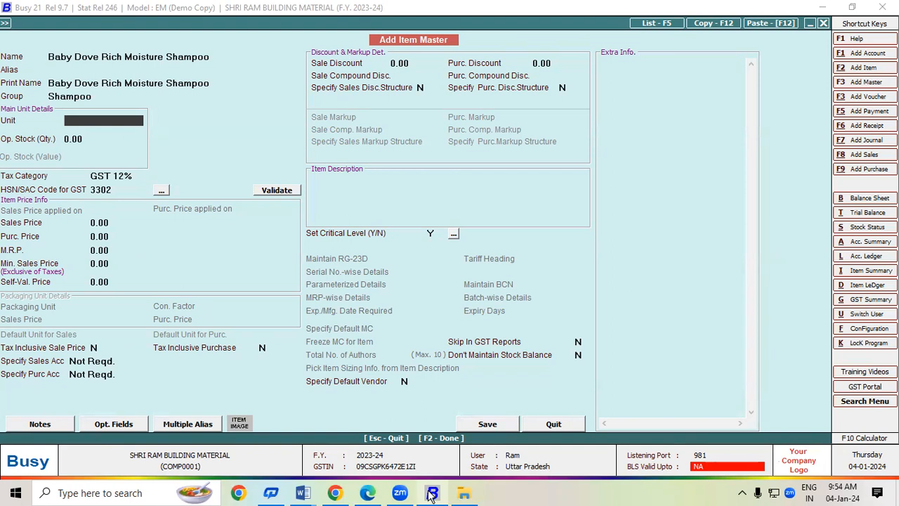
Set the Baby Dove item's unit to Case and save the item master.
click(432, 493)
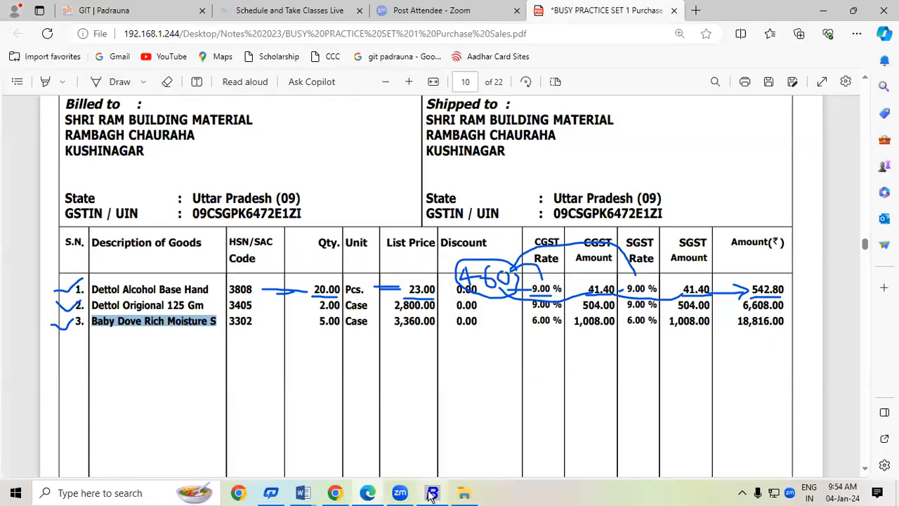
click(432, 494)
text(ca)
key(Return)
key(Return)
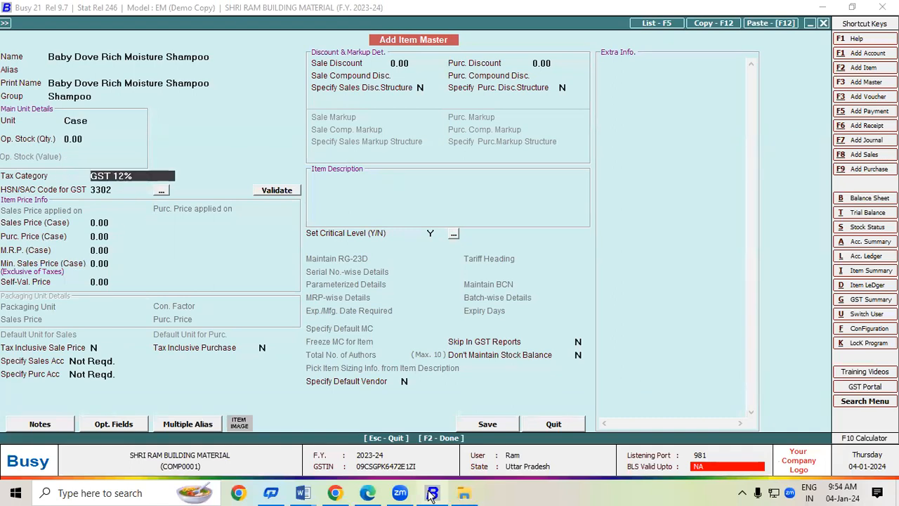
key(F2)
key(Return)
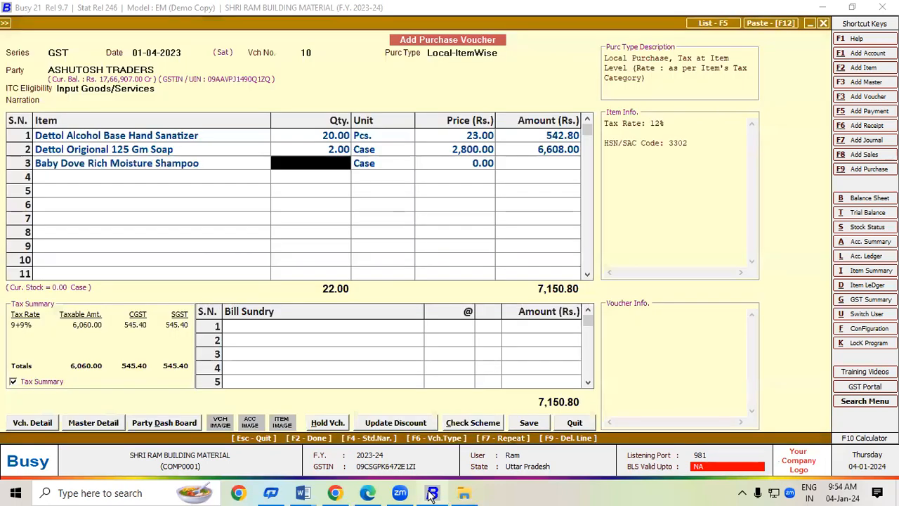
Enter 5 cases at 3,360 on row 3 of the purchase voucher.
click(432, 495)
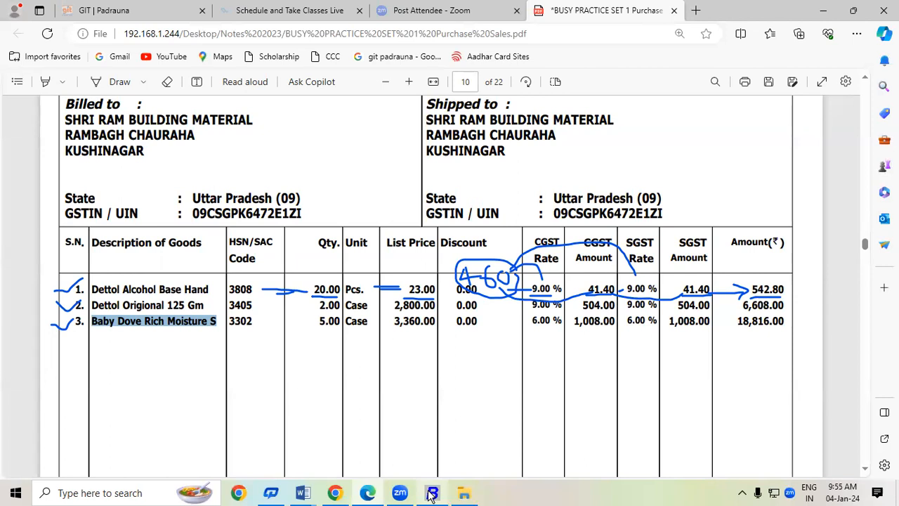
click(432, 495)
text(5)
key(Return)
key(Return)
text(3,360)
key(Return)
key(Return)
key(Return)
key(Return)
key(Return)
click(432, 494)
click(432, 494)
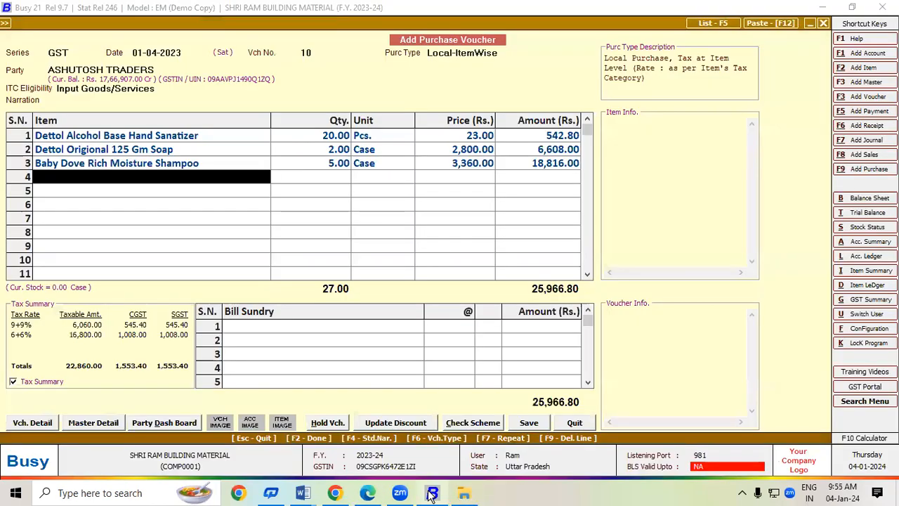
Save the voucher with the purchase bill number and a New Ref. bill-by-bill adjustment.
click(531, 424)
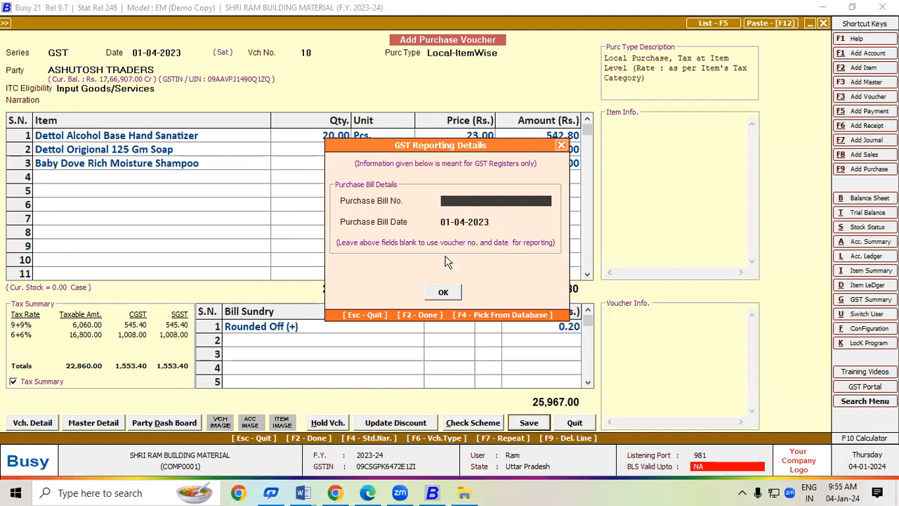
text(Tax-0008)
key(Return)
key(Return)
key(Return)
key(Return)
key(Return)
key(Return)
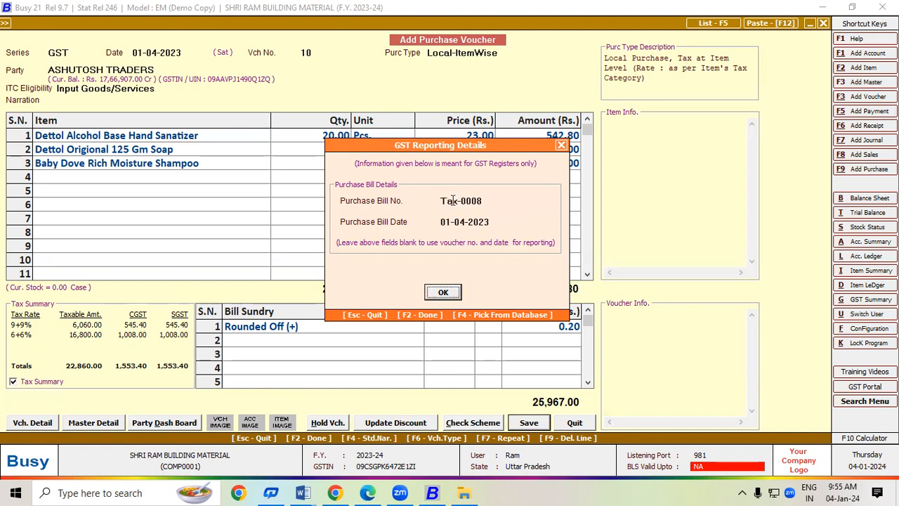
key(Return)
key(Return)
key(Return)
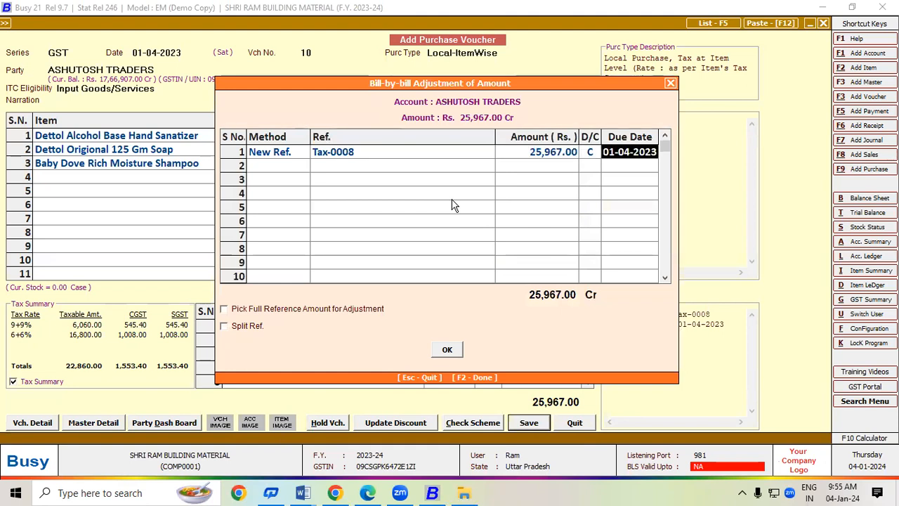